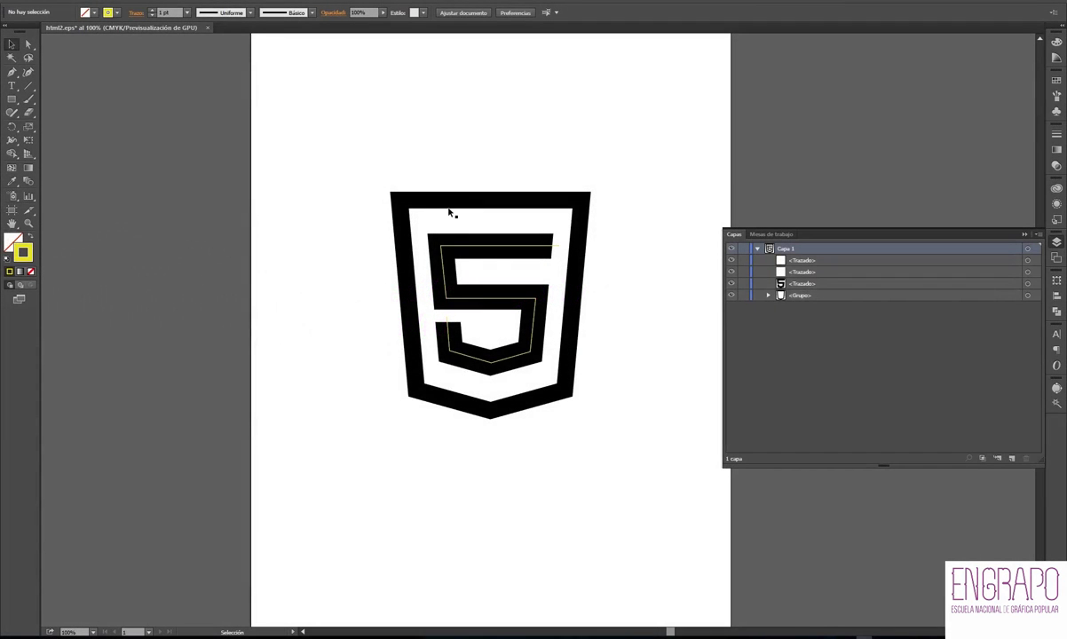
pyautogui.click(424, 212)
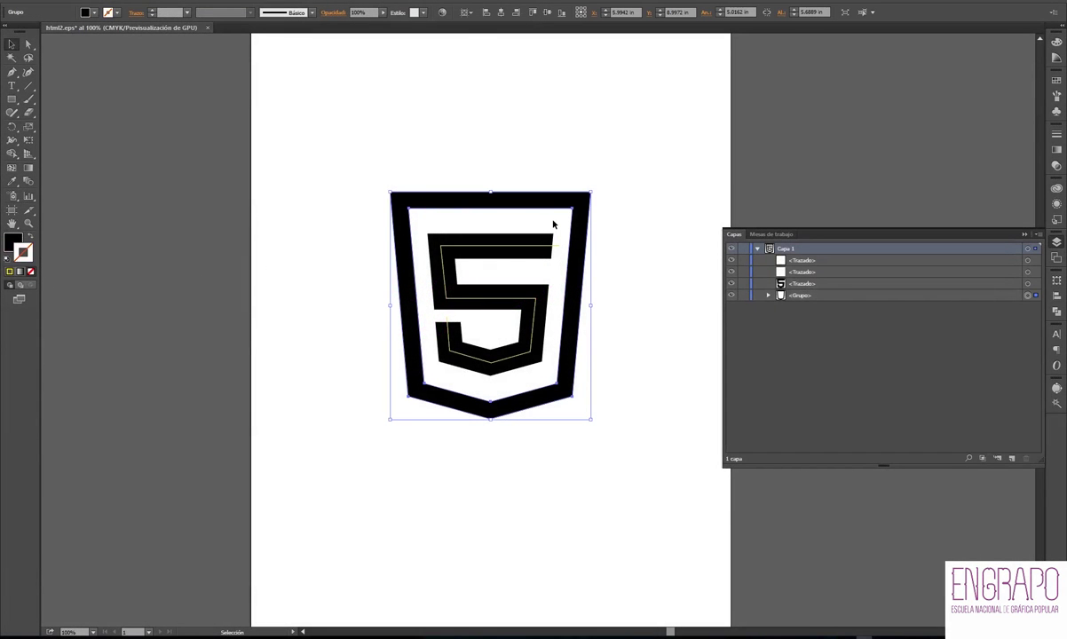
pyautogui.hotkey('ctrl', 'shift', 'a')
pyautogui.click(582, 222)
pyautogui.click(454, 238)
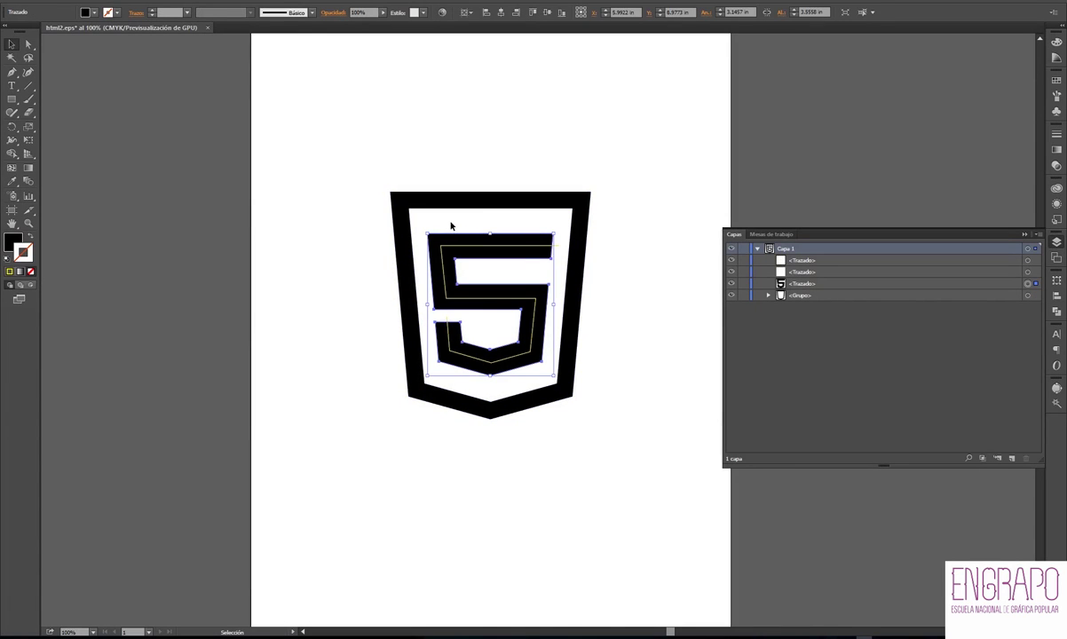
pyautogui.click(443, 228)
pyautogui.click(445, 197)
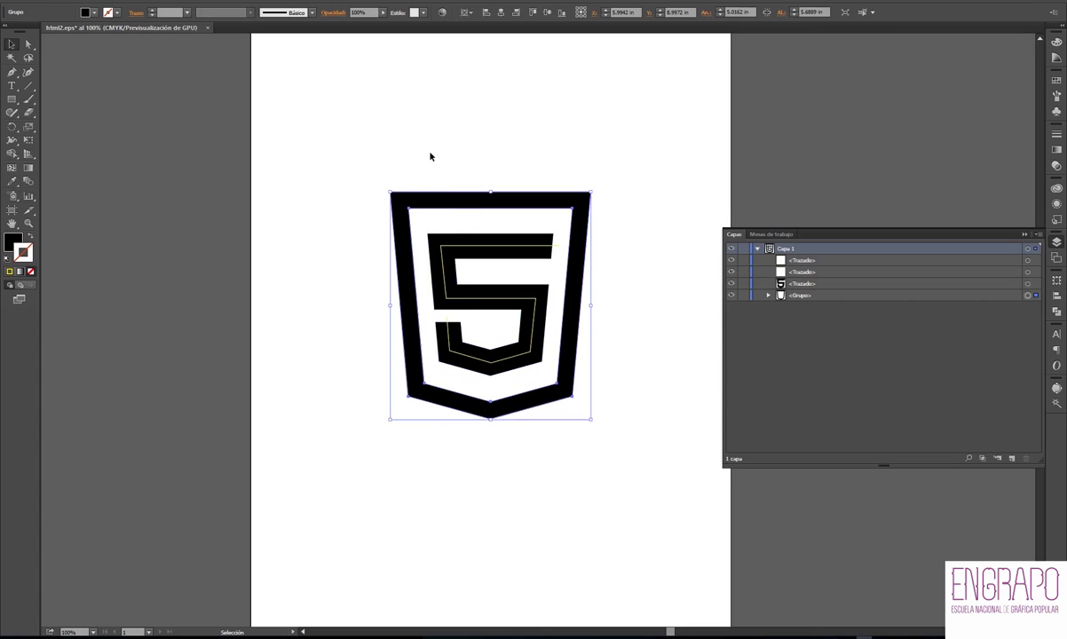
pyautogui.click(414, 165)
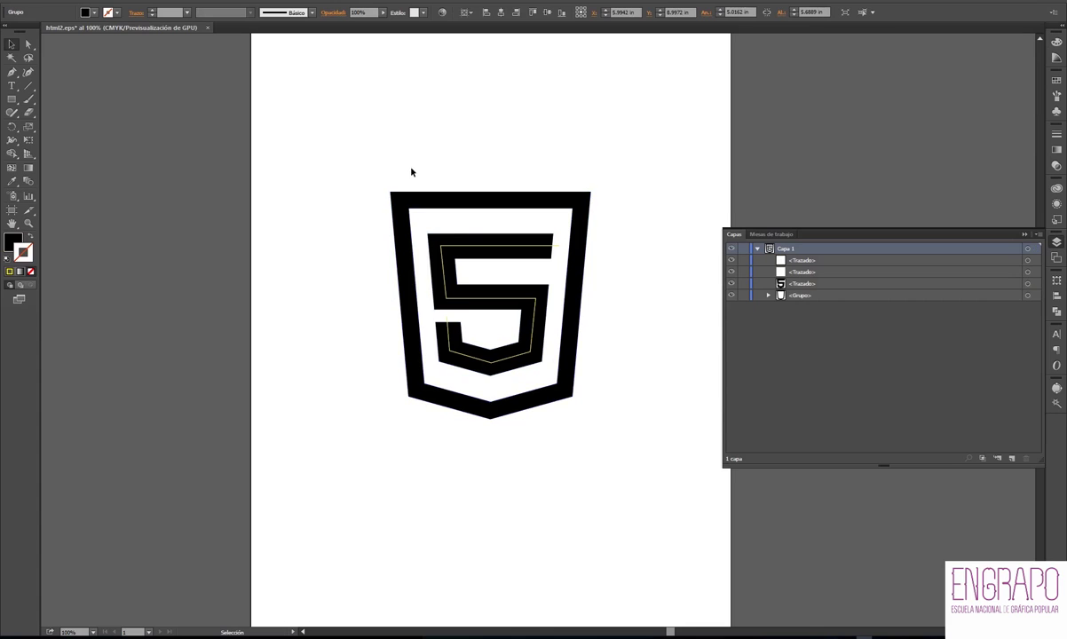
pyautogui.click(511, 204)
pyautogui.click(450, 237)
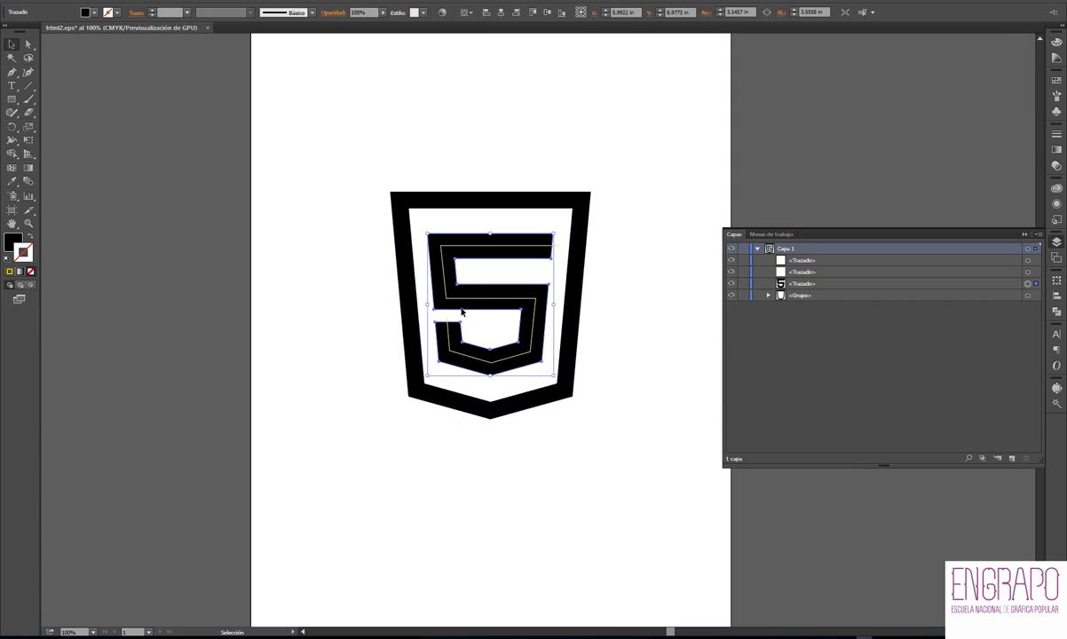
pyautogui.hotkey('ctrl', 'shift', 'a')
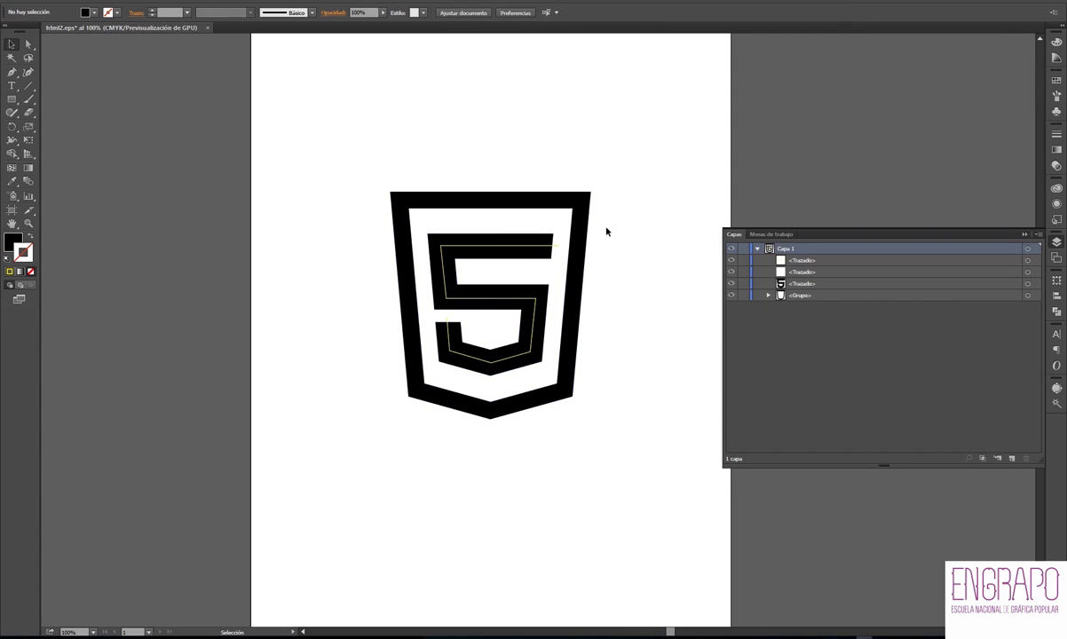
pyautogui.click(586, 211)
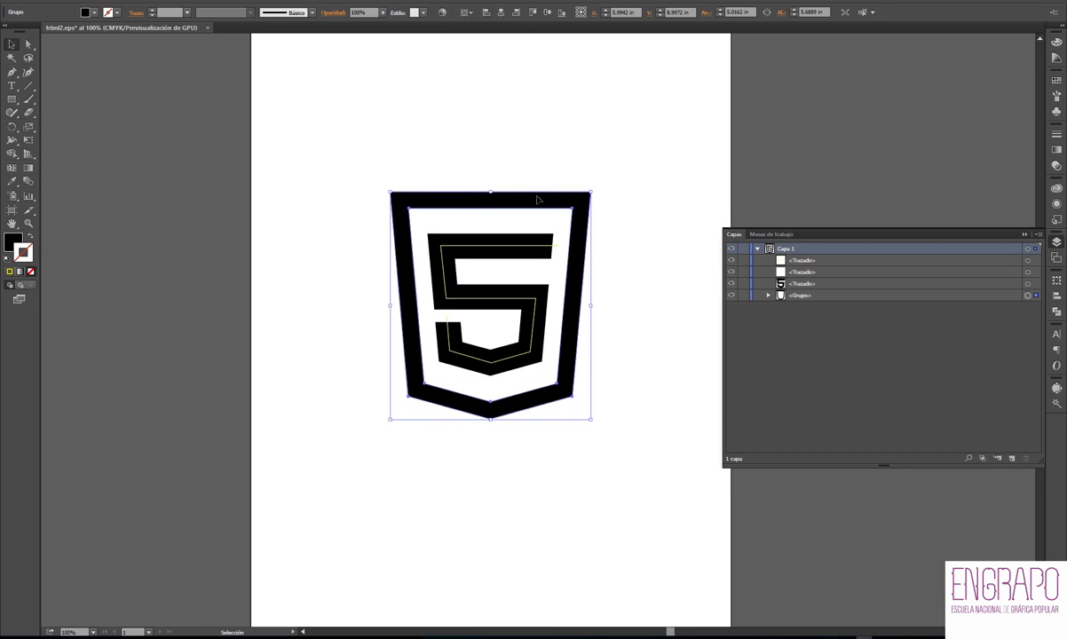
pyautogui.hotkey('ctrl', 'h')
pyautogui.click(541, 245)
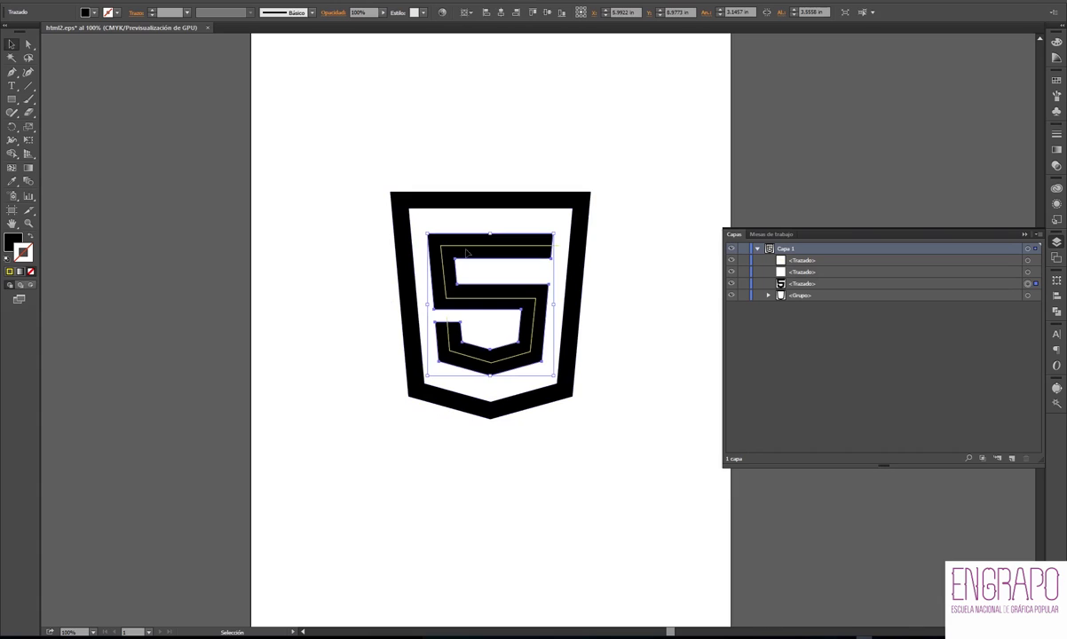
pyautogui.click(558, 337)
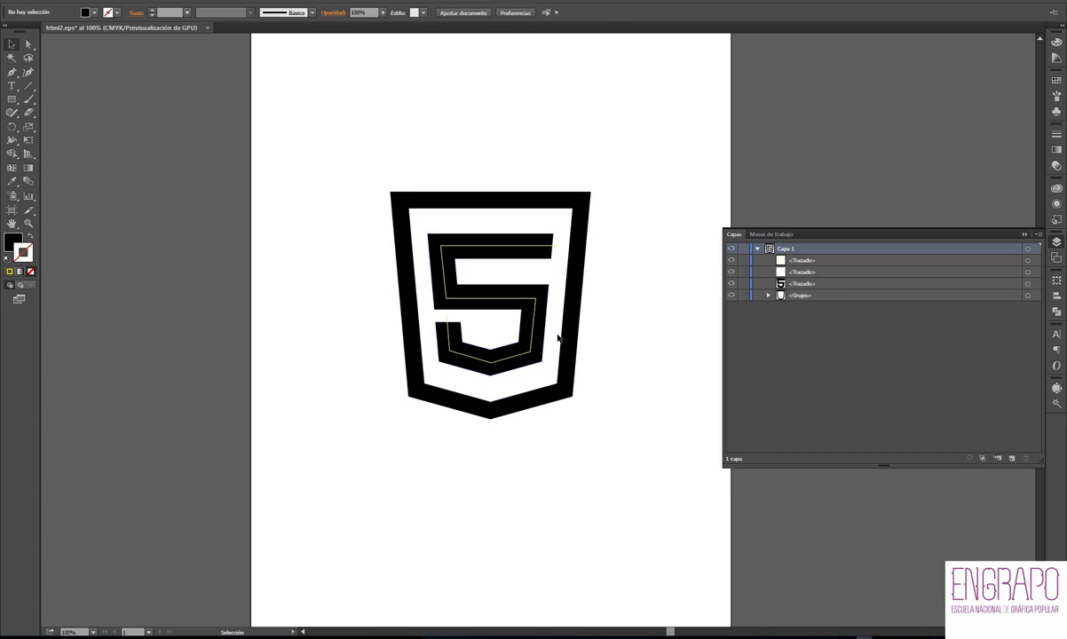
pyautogui.click(556, 249)
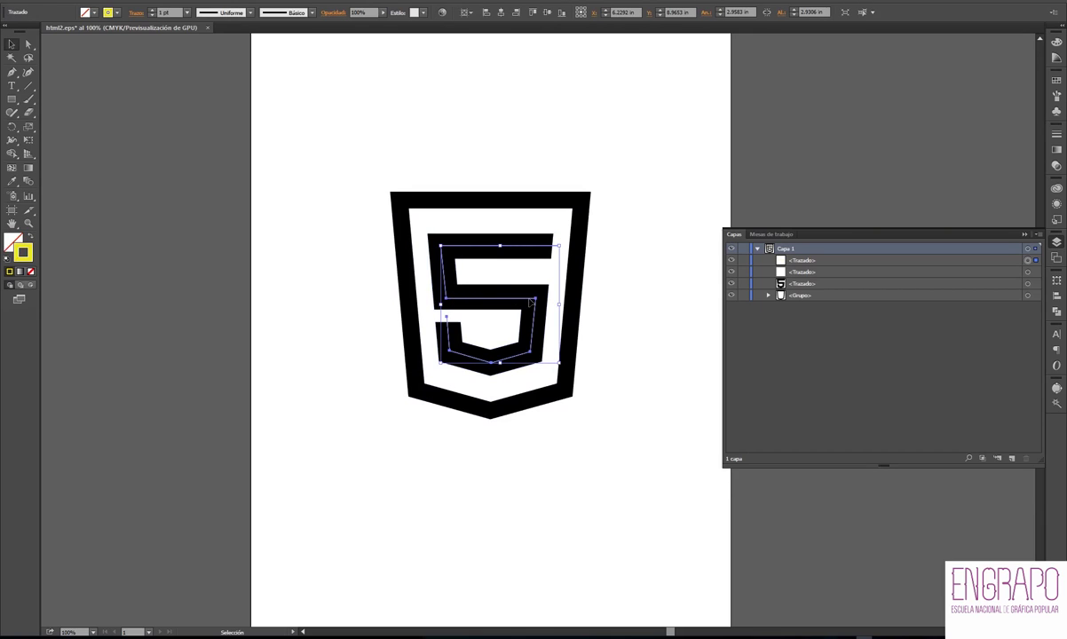
pyautogui.click(426, 313)
pyautogui.click(433, 316)
pyautogui.click(434, 316)
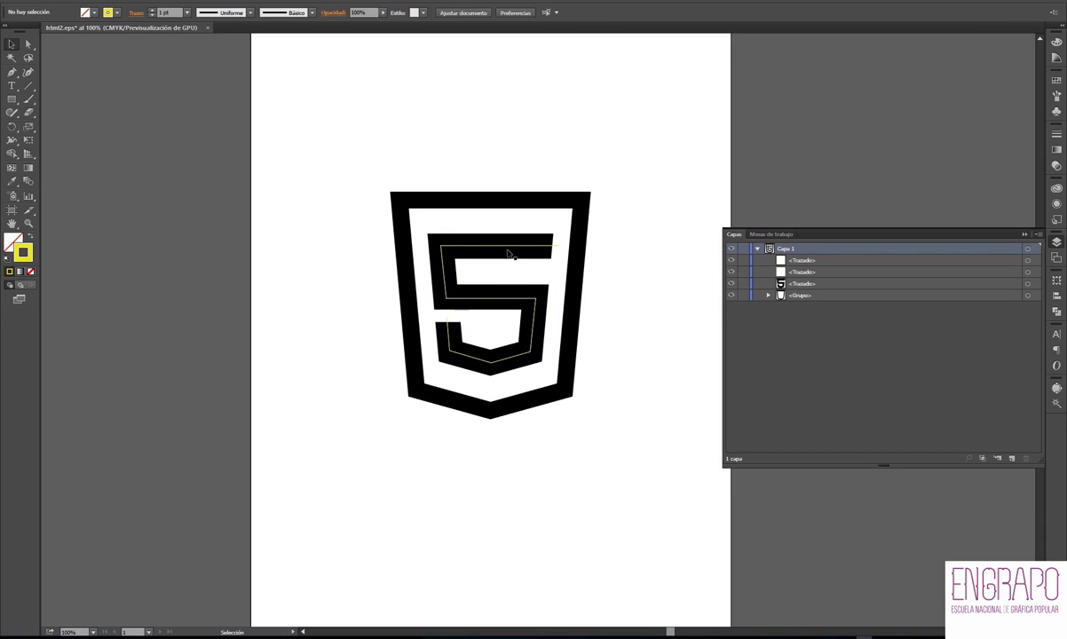
pyautogui.click(554, 241)
pyautogui.click(622, 245)
pyautogui.click(561, 240)
pyautogui.click(525, 246)
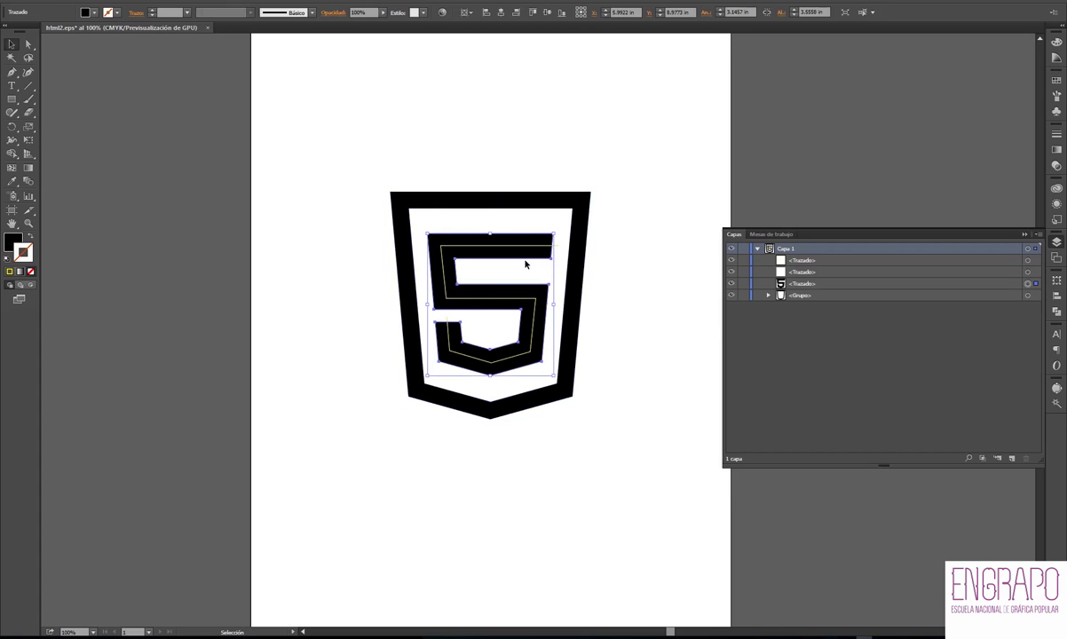
pyautogui.click(486, 200)
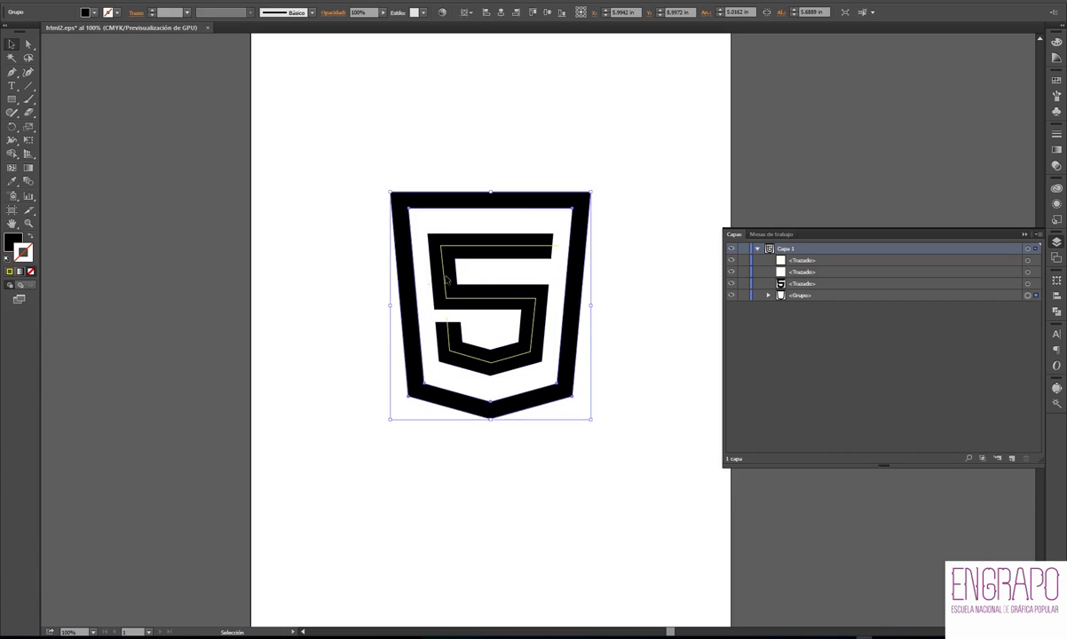
pyautogui.click(346, 205)
pyautogui.click(415, 231)
pyautogui.click(466, 236)
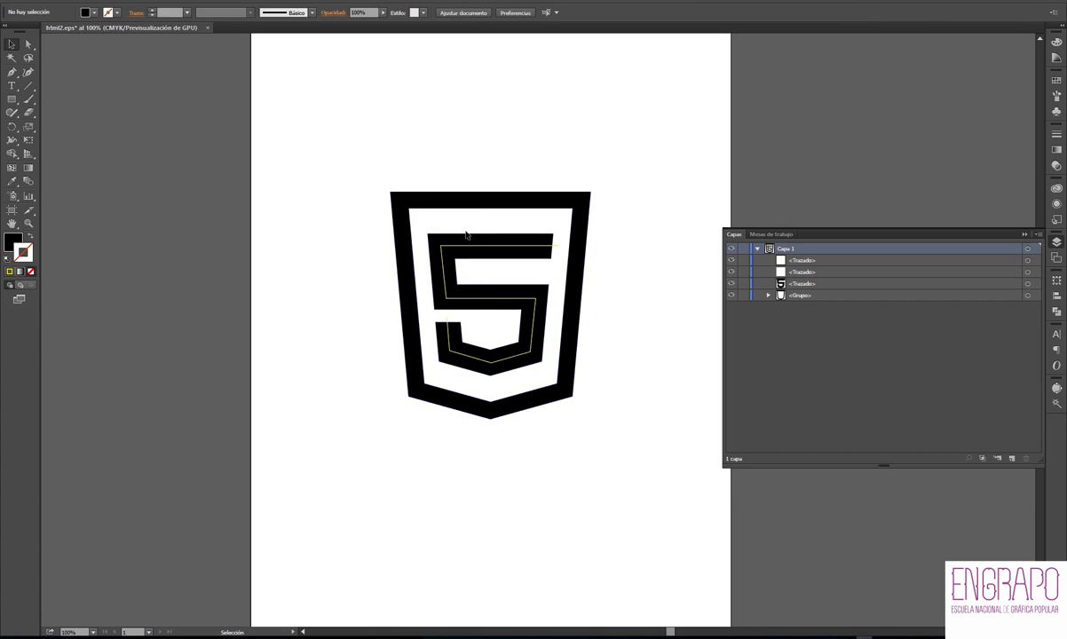
pyautogui.click(444, 237)
pyautogui.keyDown('shift'); pyautogui.click(418, 198); pyautogui.keyUp('shift')
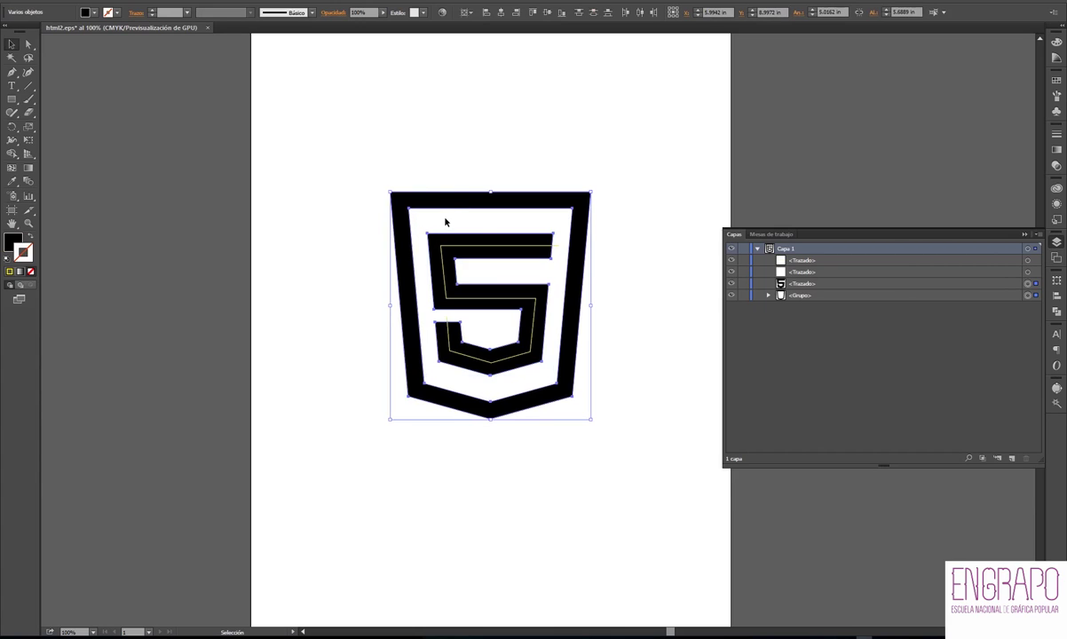
pyautogui.click(433, 227)
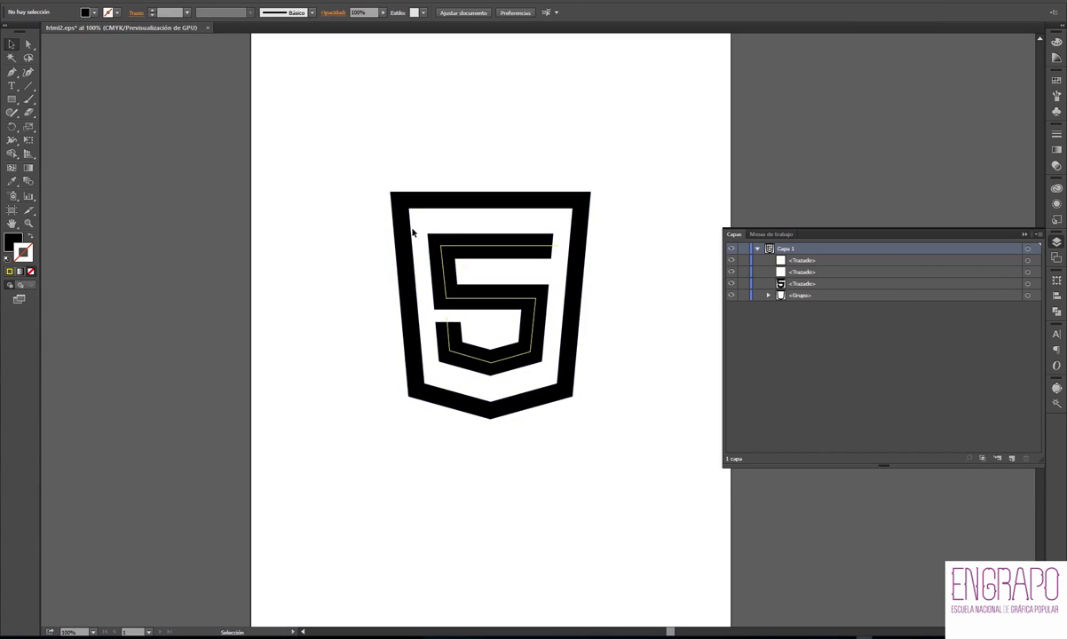
pyautogui.click(445, 238)
pyautogui.click(450, 215)
pyautogui.click(444, 211)
pyautogui.click(436, 227)
pyautogui.click(485, 221)
pyautogui.click(241, 49)
# Save the logo as html2.ai in Illustrator 8 format, accepting the legacy-format warning
pyautogui.click(39, 6)
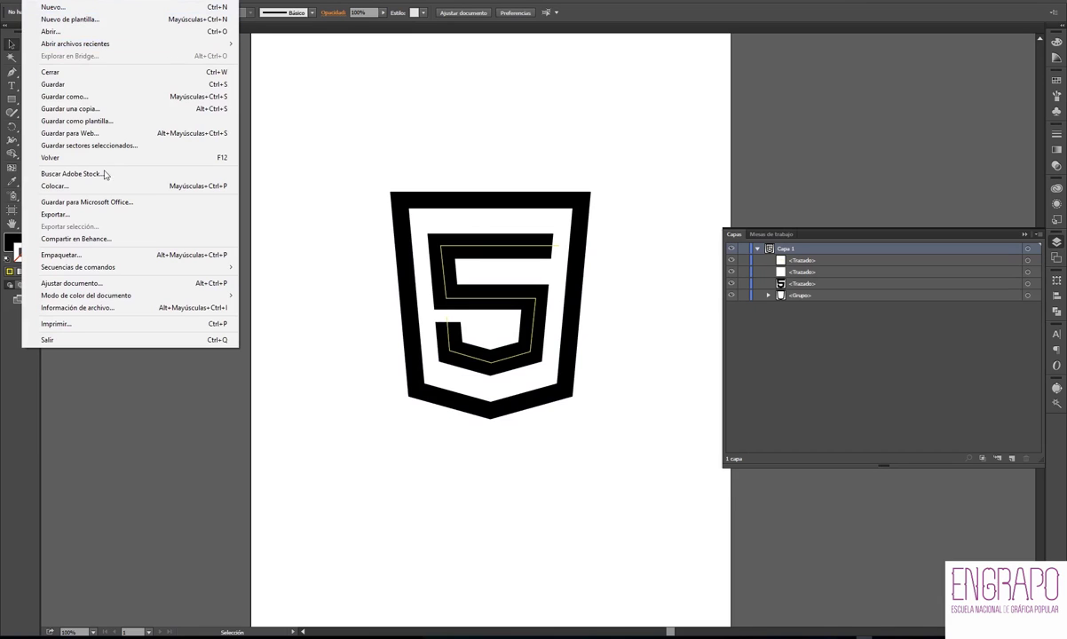
pyautogui.click(79, 96)
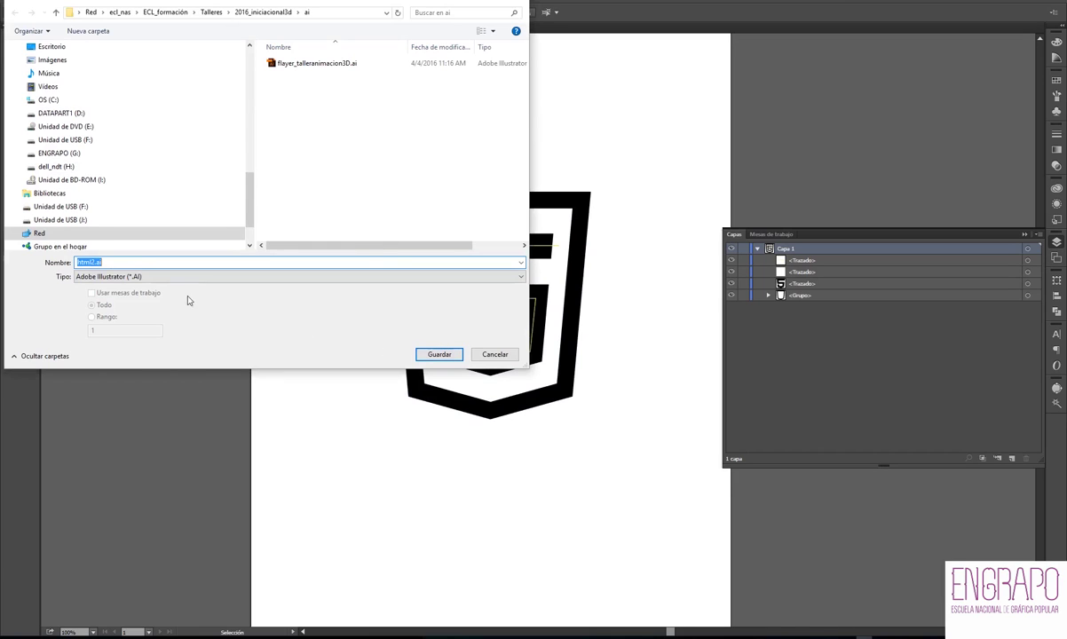
pyautogui.click(434, 355)
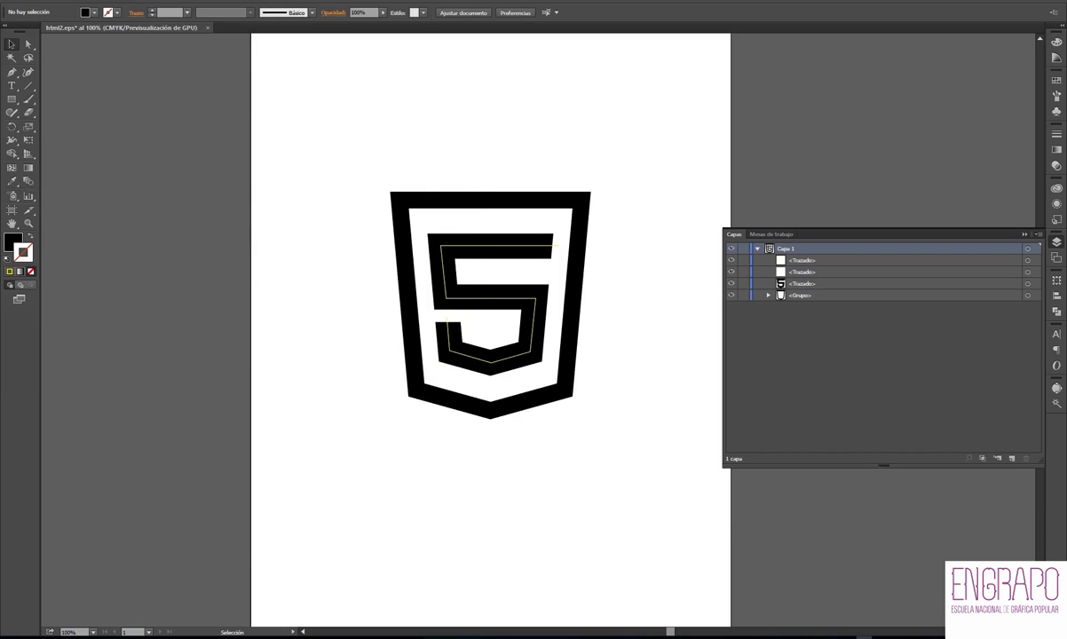
pyautogui.click(327, 207)
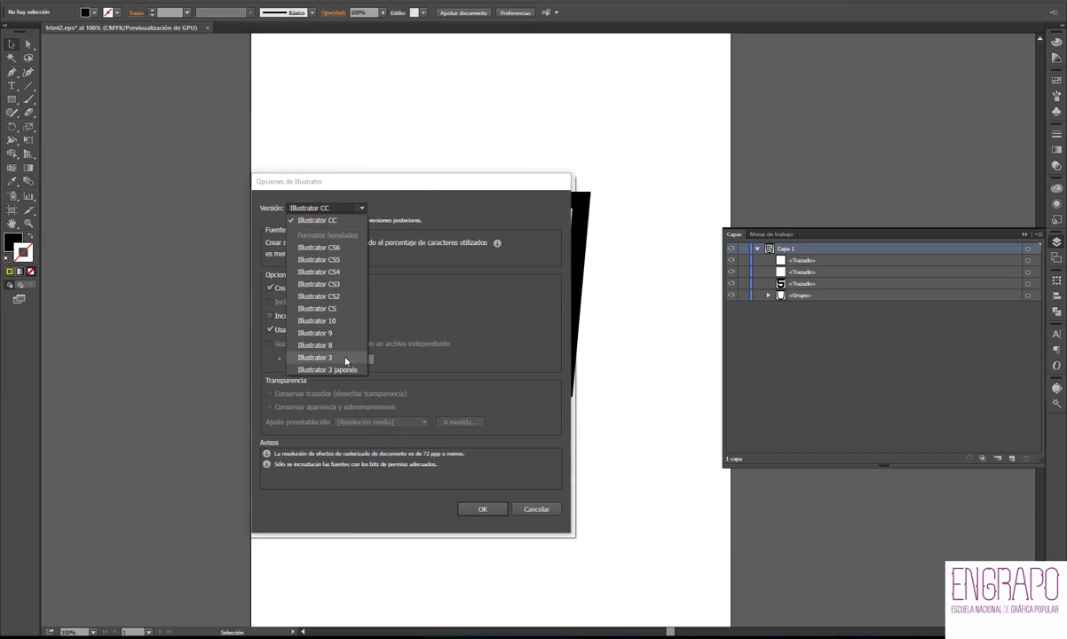
pyautogui.click(339, 349)
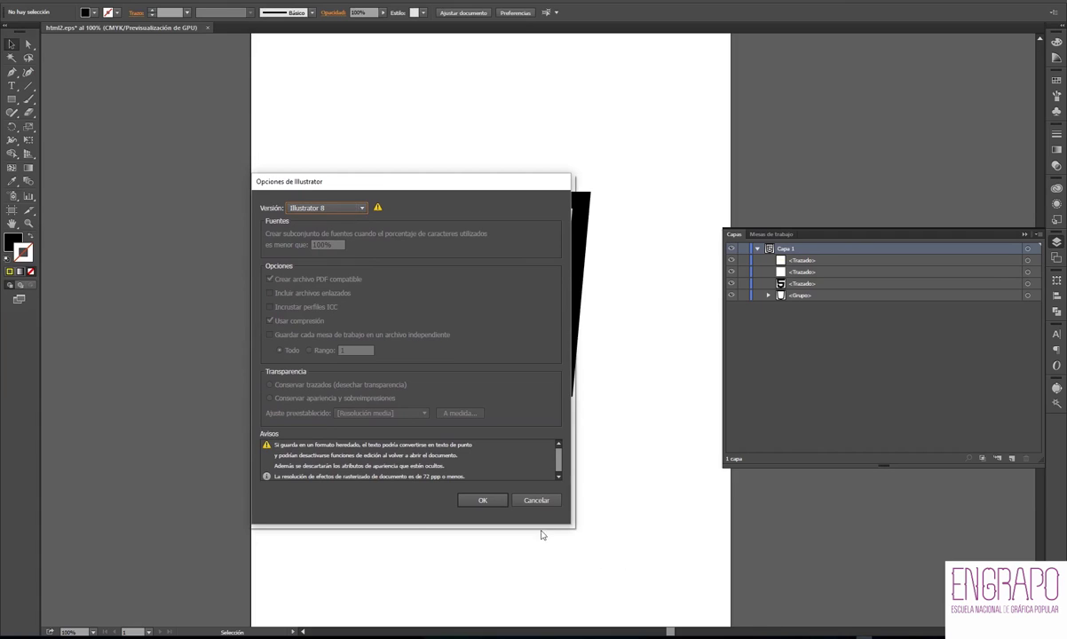
pyautogui.click(483, 501)
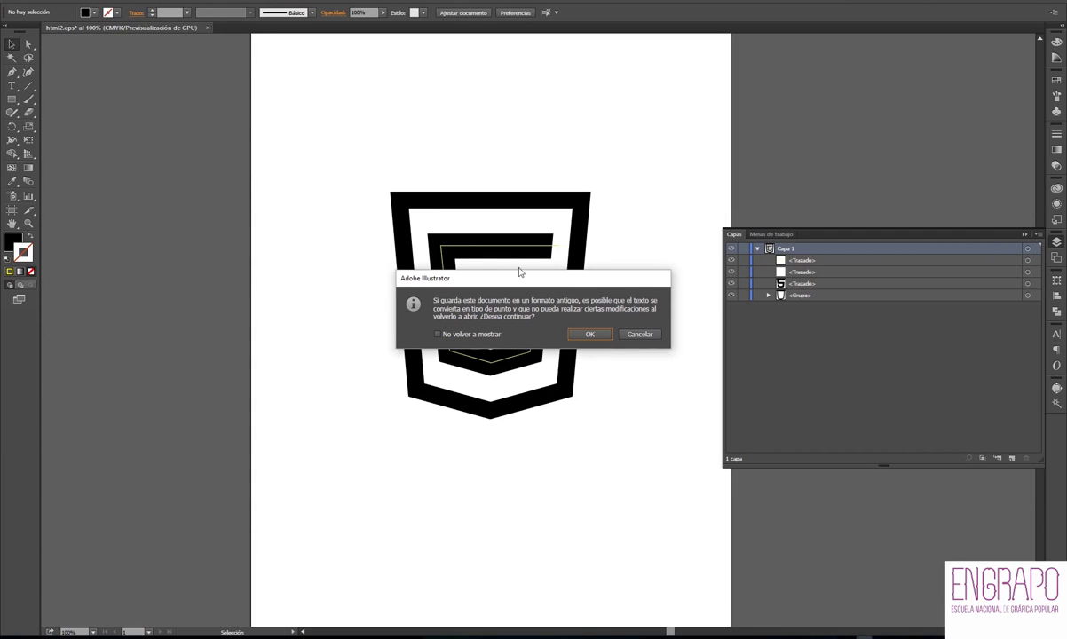
pyautogui.click(589, 334)
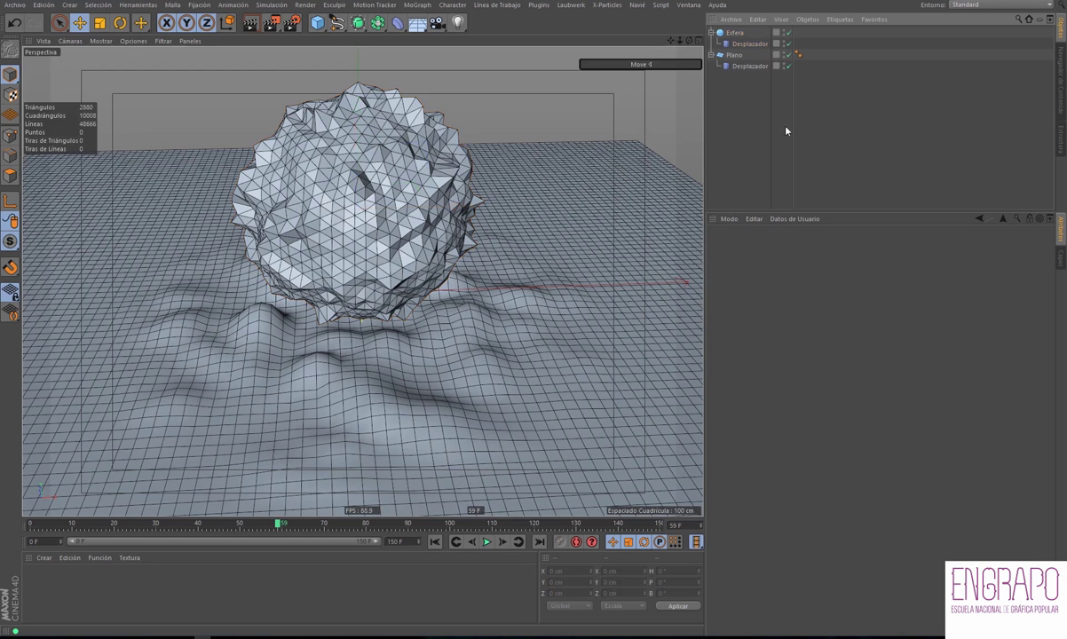
# Start a new empty project and import html2.ai from the ai folder with default import settings
pyautogui.click(7, 6)
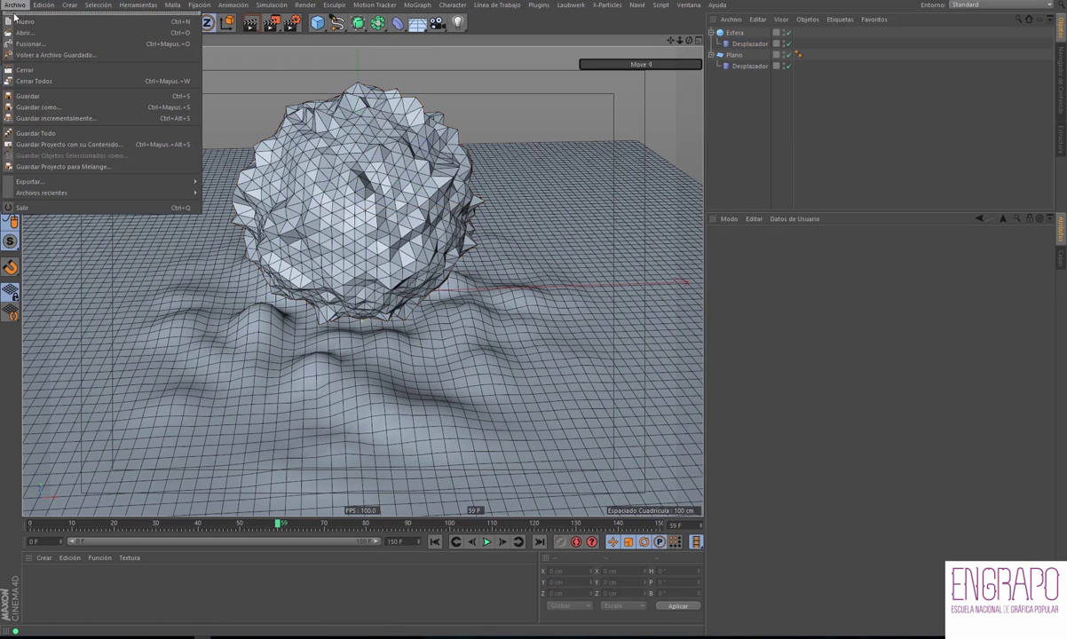
pyautogui.click(25, 20)
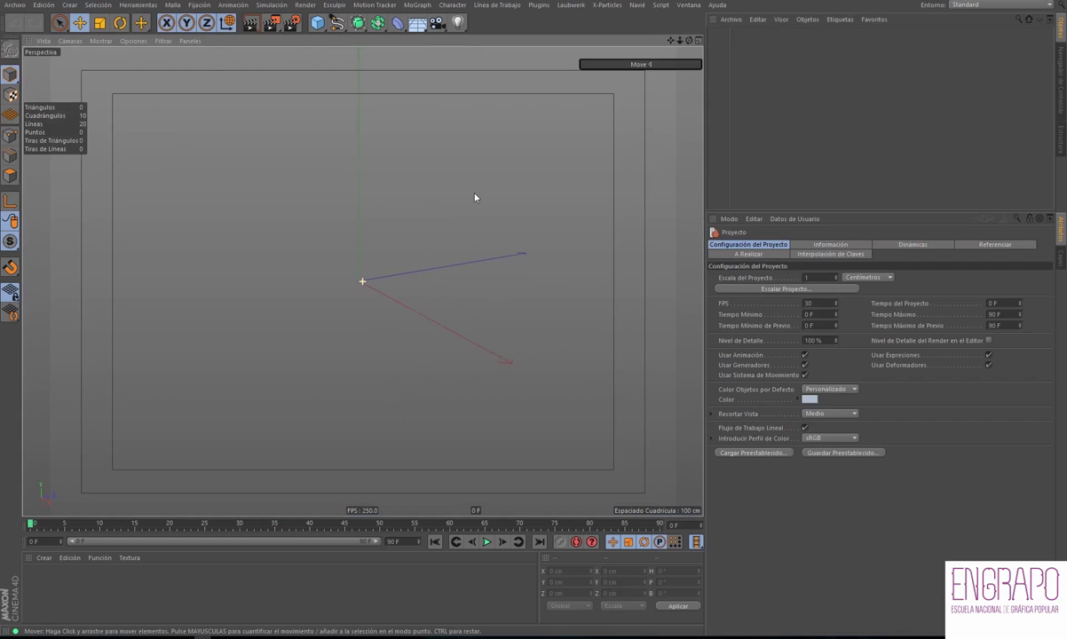
pyautogui.click(730, 19)
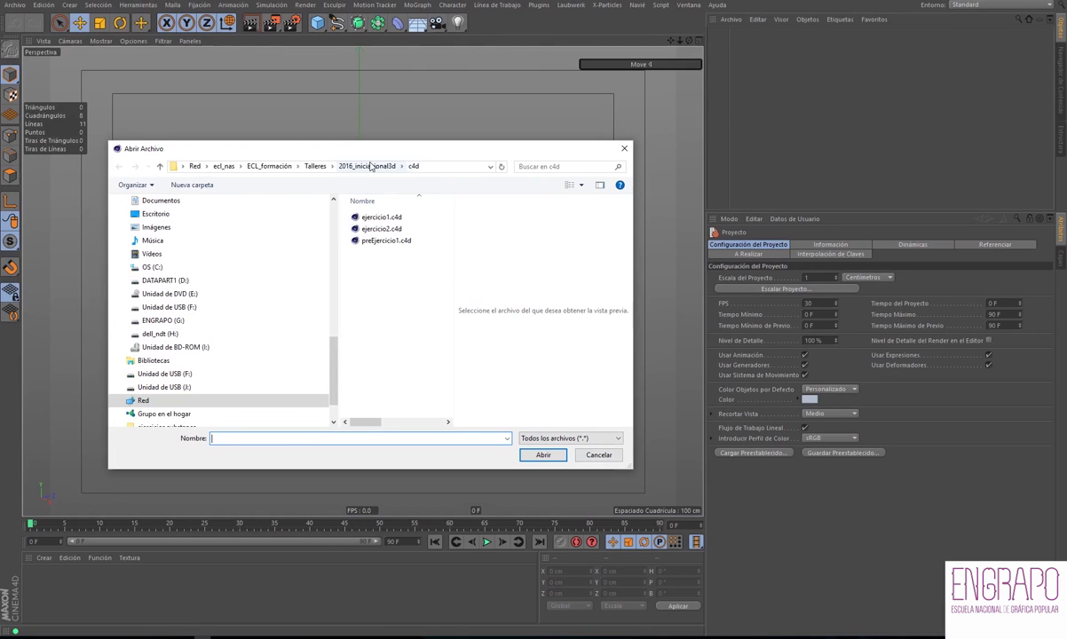
pyautogui.click(367, 166)
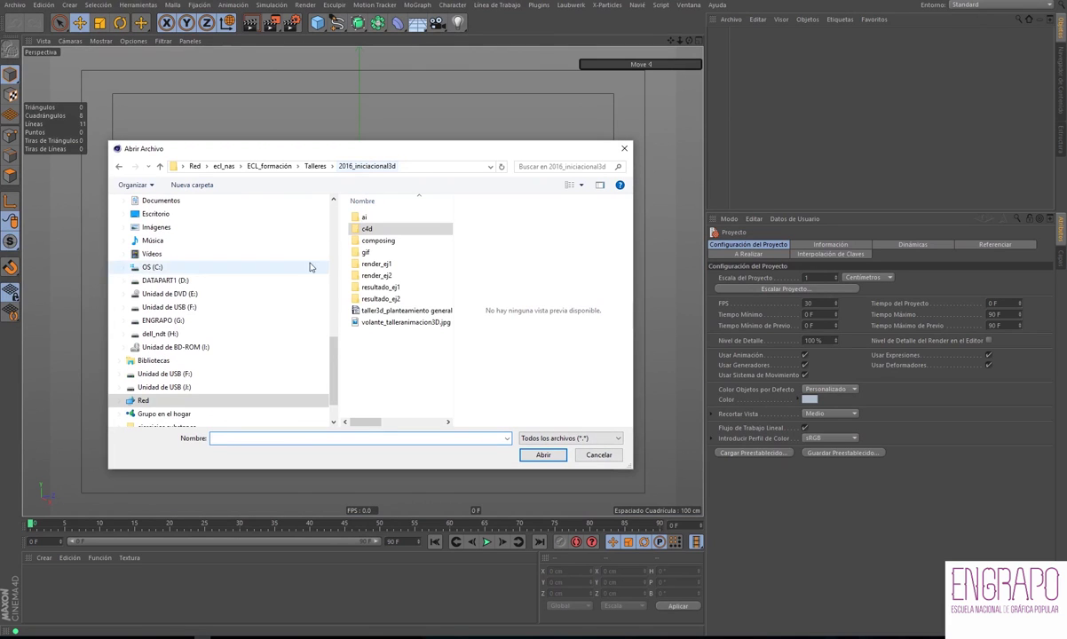
pyautogui.doubleClick(363, 217)
pyautogui.click(372, 264)
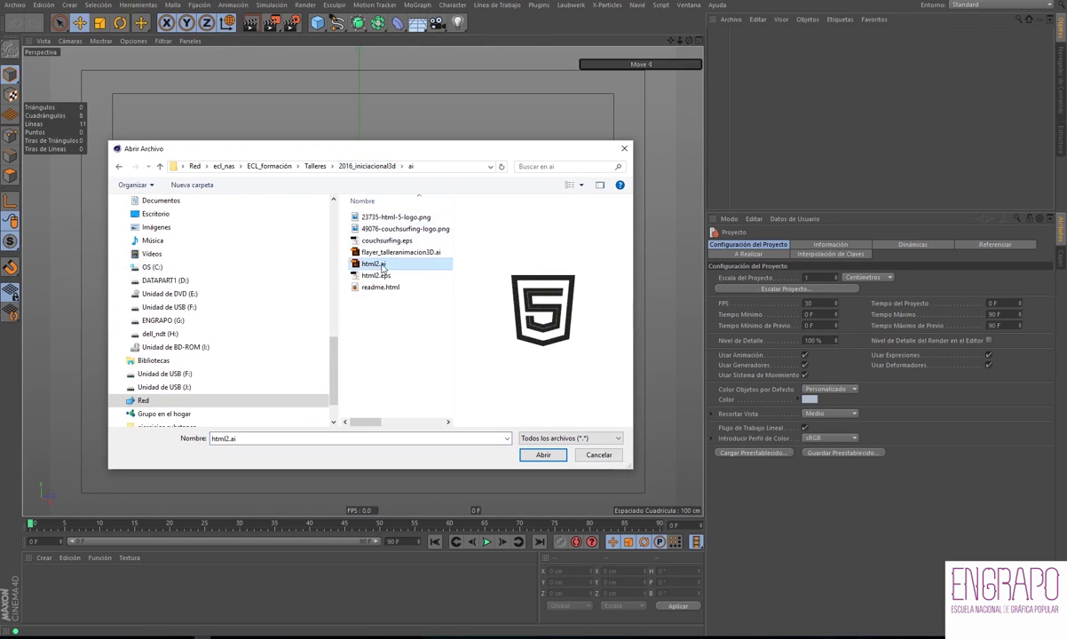
pyautogui.click(544, 454)
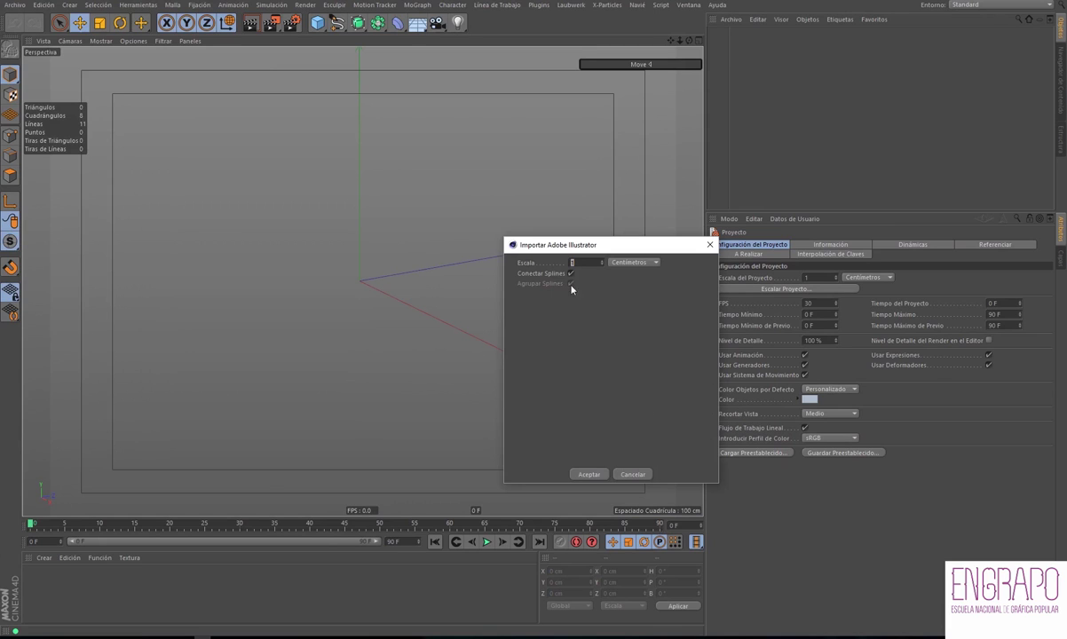
pyautogui.click(590, 474)
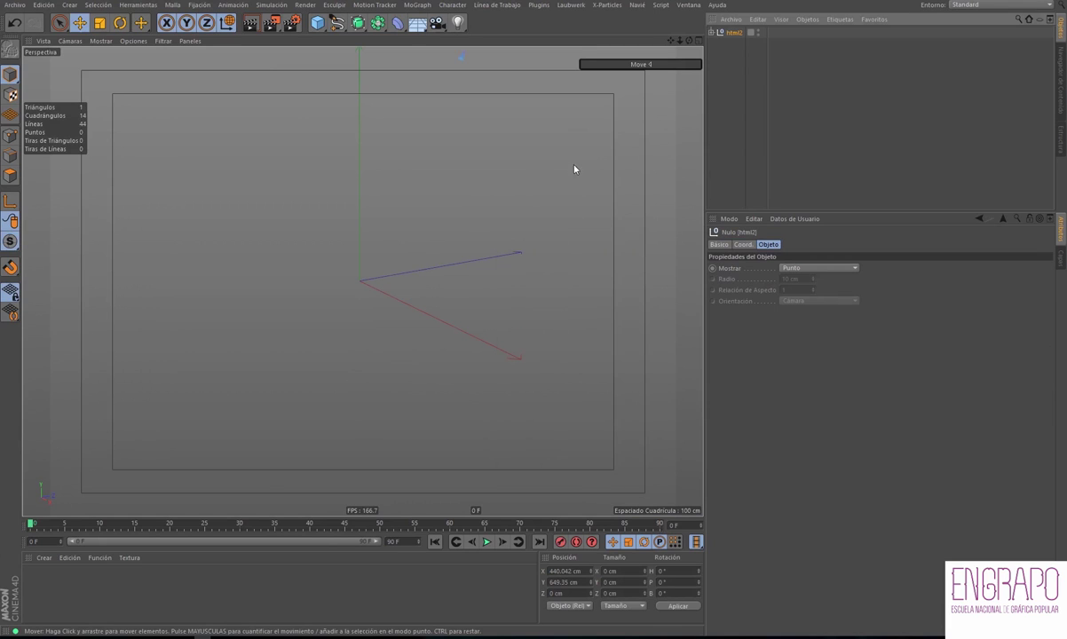
# Frame the imported logo in the viewport and select the html2 null
pyautogui.keyDown('alt'); pyautogui.moveTo(559, 163); pyautogui.dragTo(416, 353, button='middle'); pyautogui.keyUp('alt')
pyautogui.scroll(-2, 416, 352)
pyautogui.scroll(-2, 350, 331)
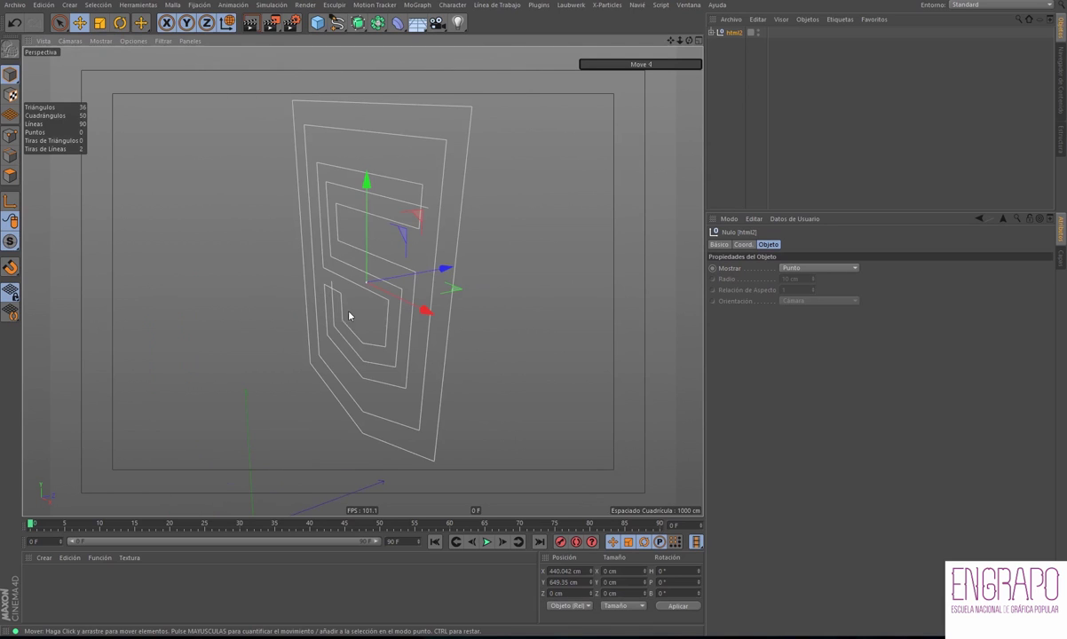
pyautogui.moveTo(398, 298)
pyautogui.keyDown('alt'); pyautogui.mouseDown()
pyautogui.moveTo(447, 273)
pyautogui.moveTo(362, 282)
pyautogui.moveTo(350, 264)
pyautogui.moveTo(391, 293)
pyautogui.moveTo(379, 359)
pyautogui.moveTo(359, 363)
pyautogui.moveTo(437, 331)
pyautogui.moveTo(464, 245)
pyautogui.moveTo(502, 229)
pyautogui.moveTo(513, 301)
pyautogui.mouseUp(); pyautogui.keyUp('alt')
pyautogui.click(736, 71)
pyautogui.click(733, 33)
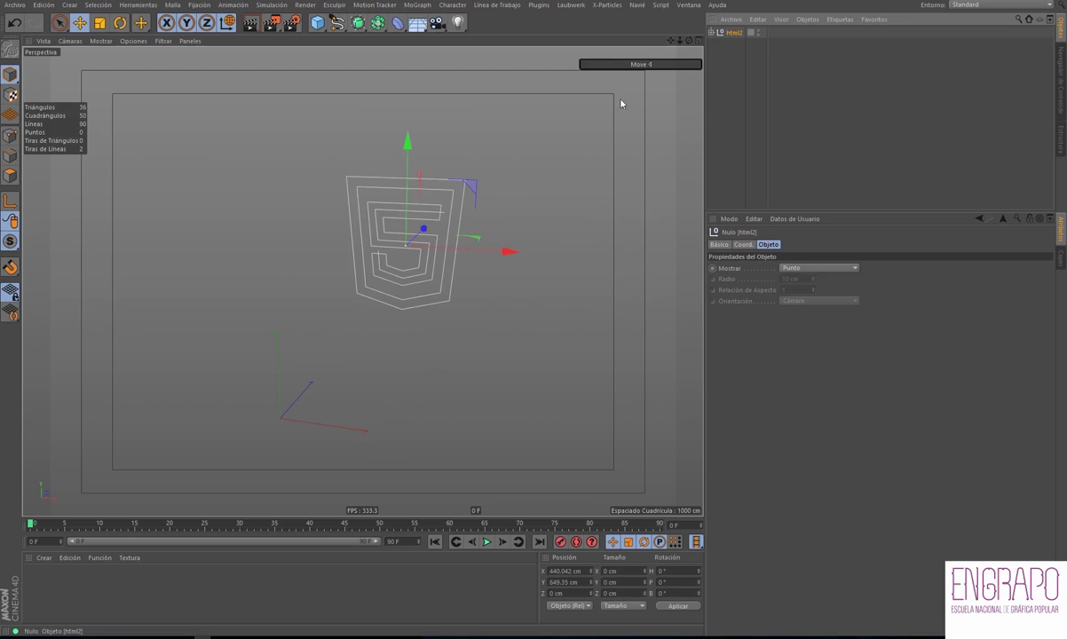
# Set html2's Position X and Y to 0 cm, then zoom in on the centred logo
pyautogui.click(568, 571)
pyautogui.write('0')
pyautogui.press('Tab')
pyautogui.write('0')
pyautogui.press('Return')
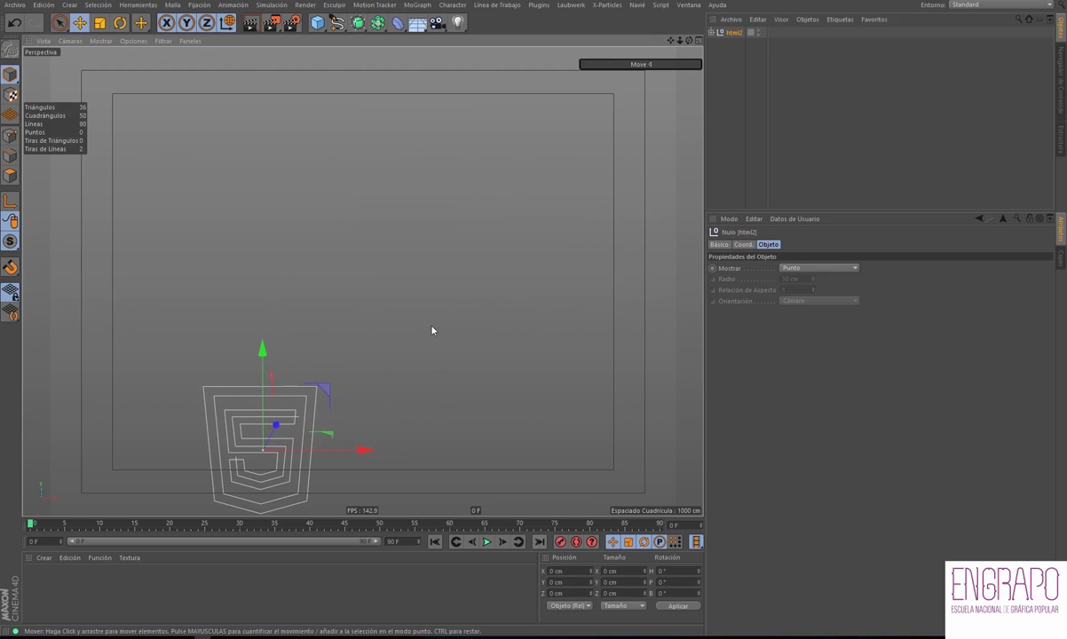
pyautogui.keyDown('alt'); pyautogui.moveTo(380, 418); pyautogui.dragTo(404, 266, button='middle'); pyautogui.keyUp('alt')
pyautogui.keyDown('alt'); pyautogui.moveTo(302, 337); pyautogui.dragTo(431, 317, button='right'); pyautogui.keyUp('alt')
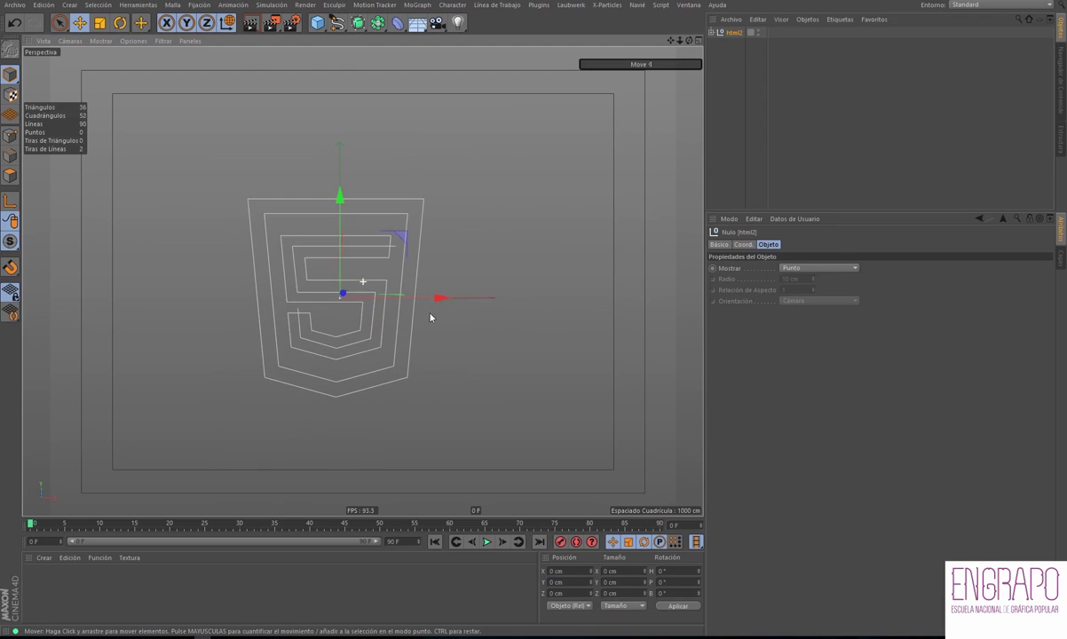
pyautogui.keyDown('alt'); pyautogui.moveTo(382, 354); pyautogui.dragTo(384, 341); pyautogui.keyUp('alt')
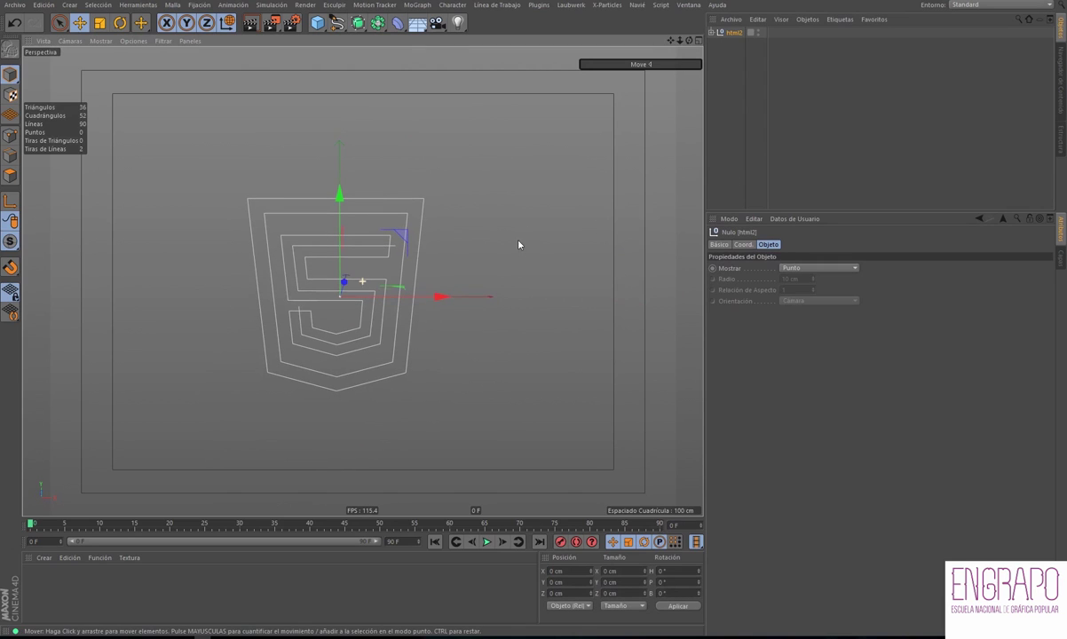
pyautogui.keyDown('alt'); pyautogui.moveTo(516, 273); pyautogui.dragTo(469, 269); pyautogui.keyUp('alt')
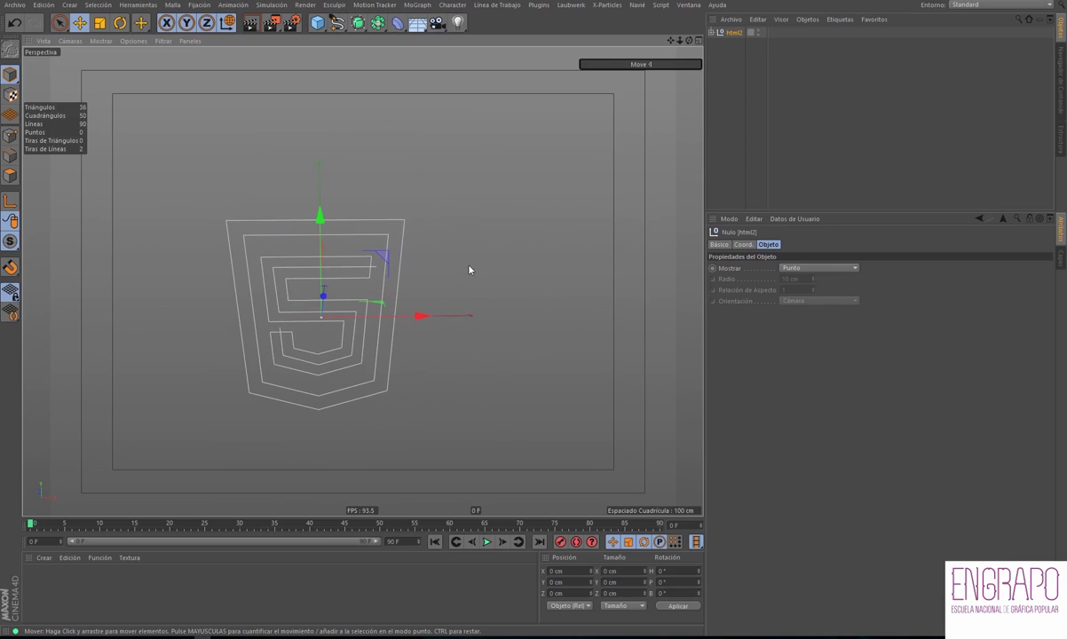
# Expand html2, inspect its two splines, and rename Trayectoria 4 to guia_5
pyautogui.click(711, 32)
pyautogui.click(750, 43)
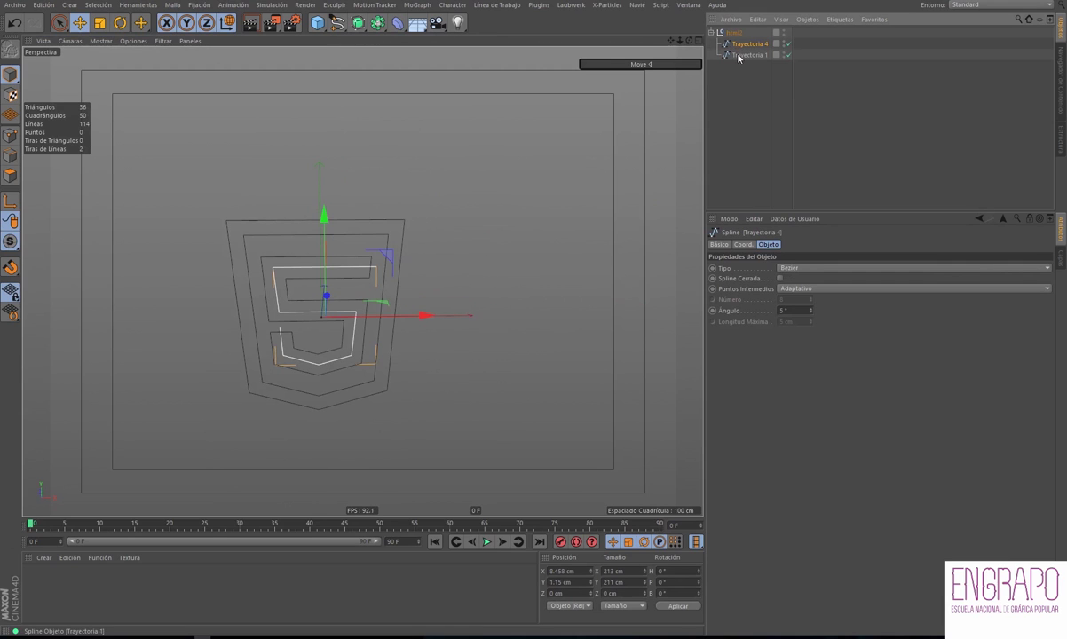
pyautogui.click(736, 56)
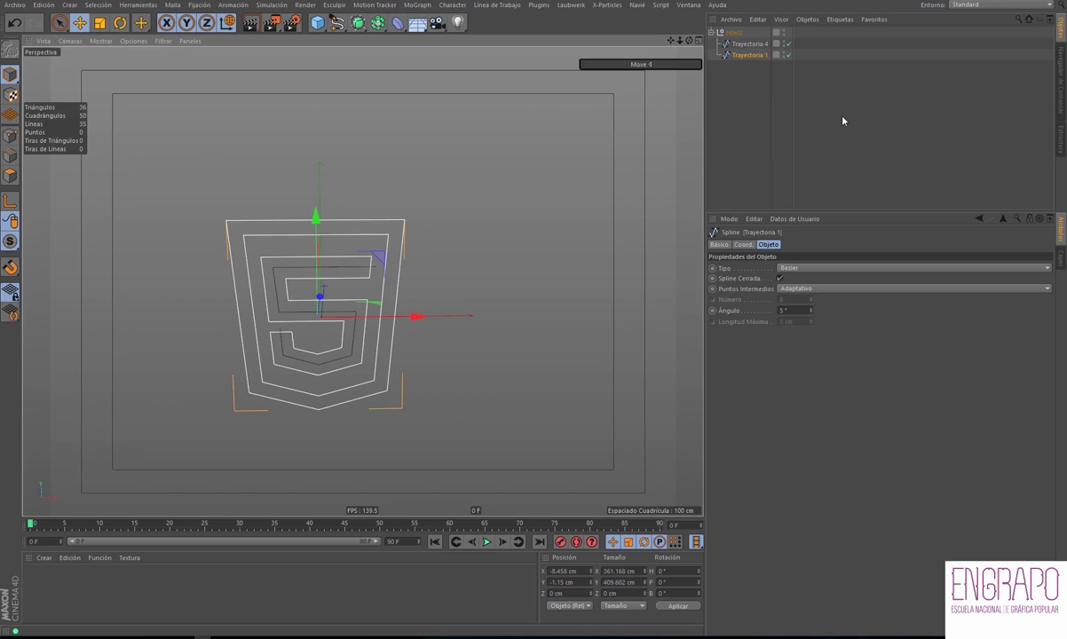
pyautogui.moveTo(511, 243)
pyautogui.keyDown('alt'); pyautogui.mouseDown()
pyautogui.moveTo(497, 229)
pyautogui.moveTo(480, 318)
pyautogui.mouseUp(); pyautogui.keyUp('alt')
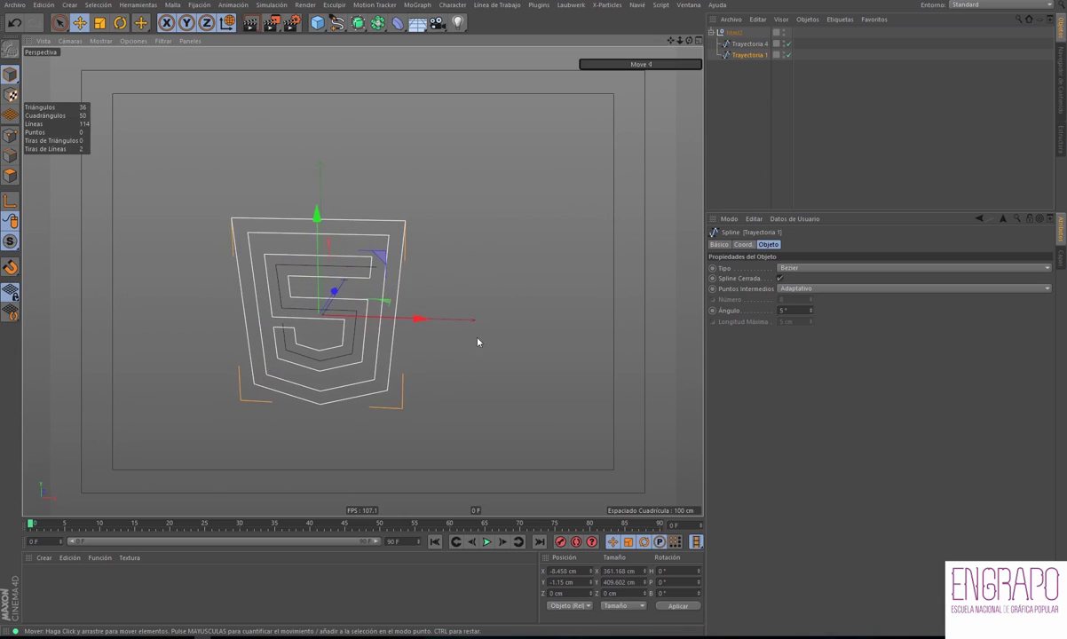
pyautogui.click(748, 43)
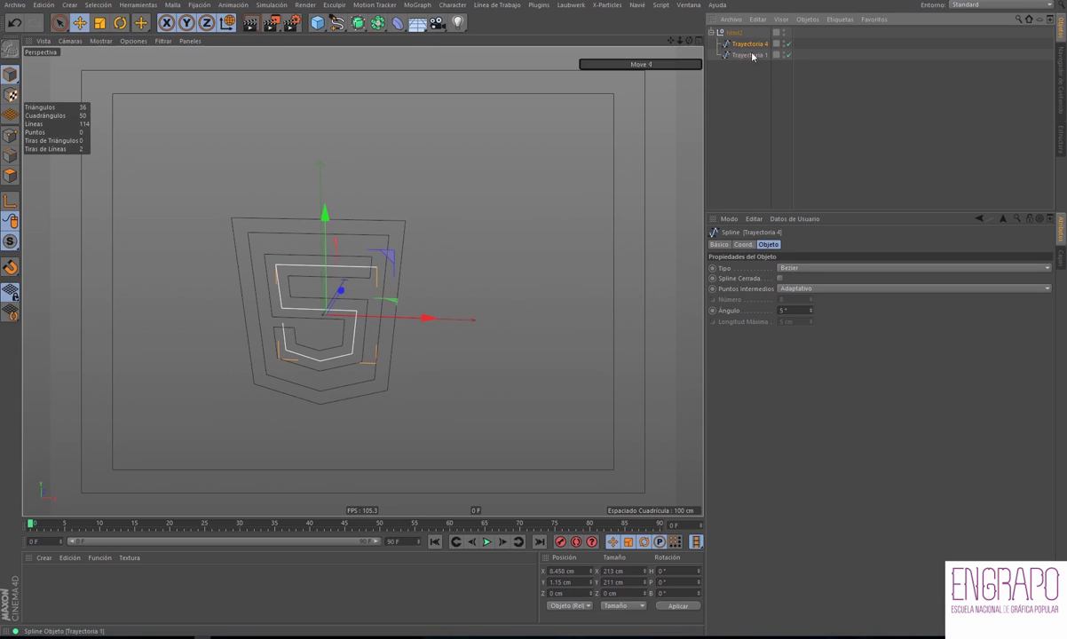
pyautogui.doubleClick(743, 45)
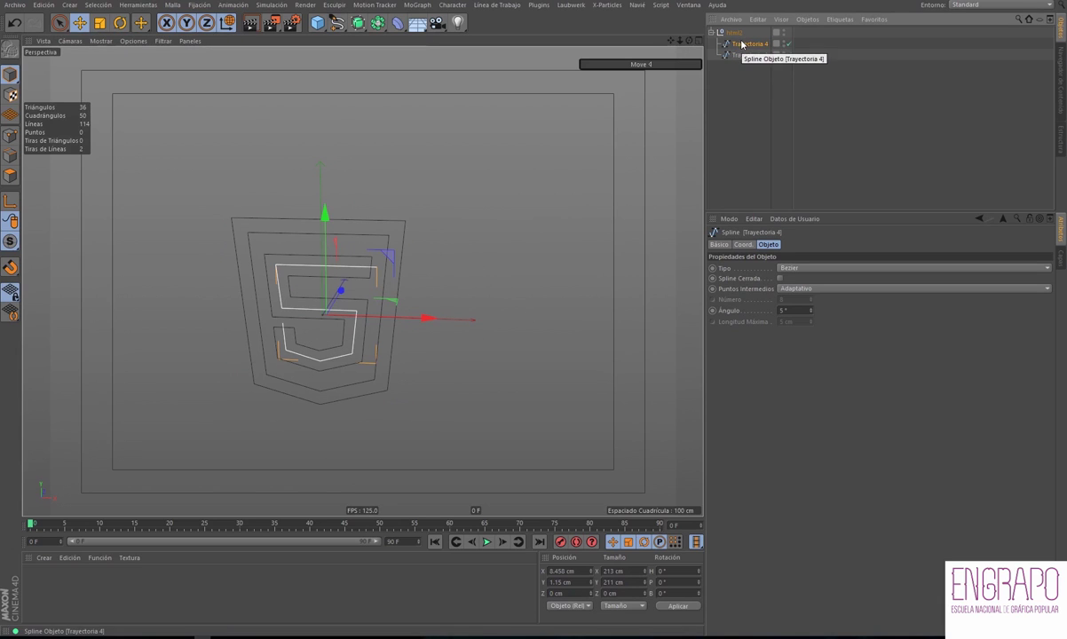
pyautogui.write('guia_5')
pyautogui.press('Return')
# Select the Trayectoria 1 shield spline and render the active viewport
pyautogui.click(747, 55)
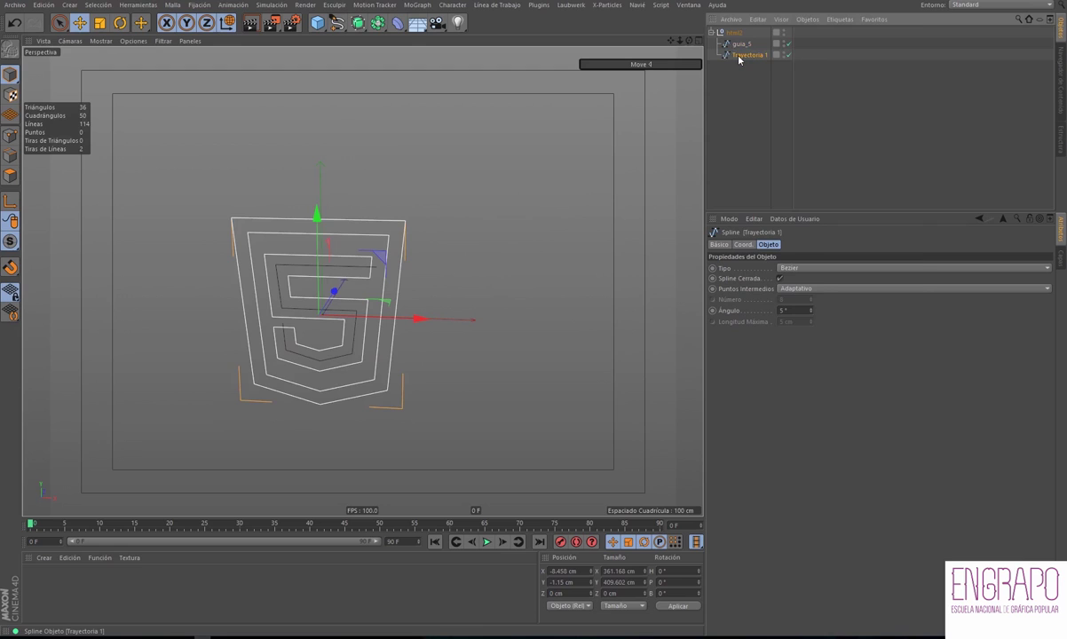
pyautogui.rightClick(738, 59)
pyautogui.click(728, 55)
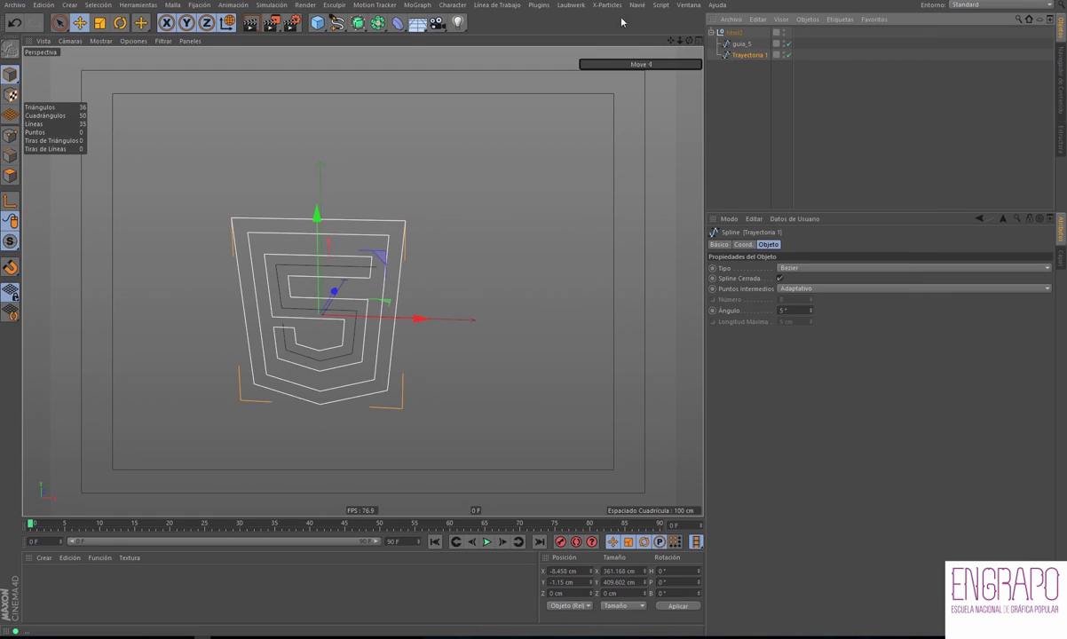
pyautogui.click(247, 25)
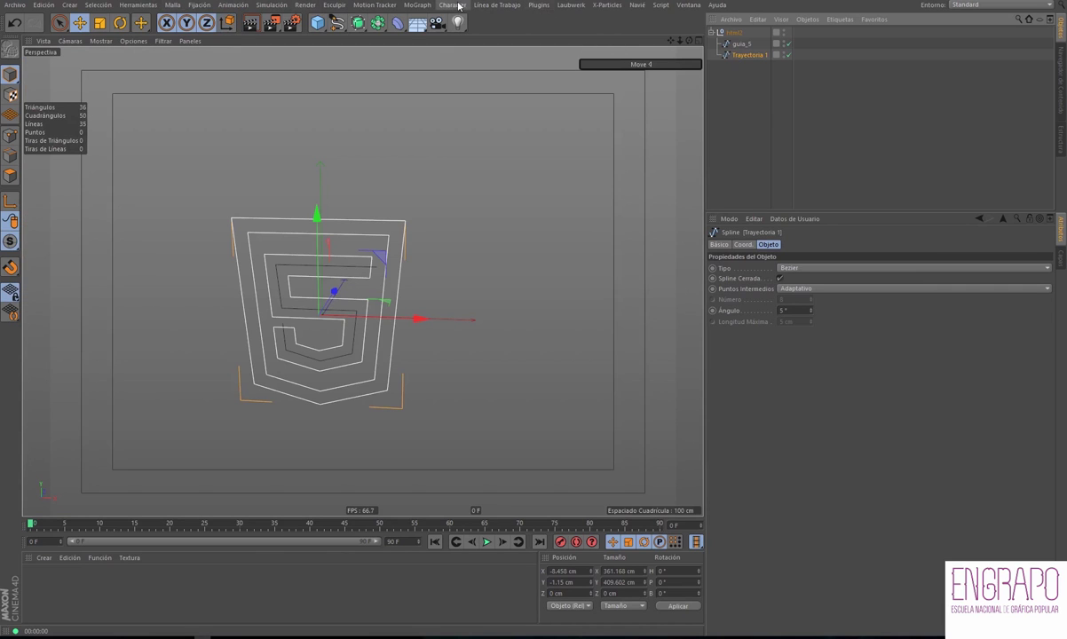
# Wrap Trayectoria 1 in a MoGraph Fractura object and select the Fractura
pyautogui.click(417, 5)
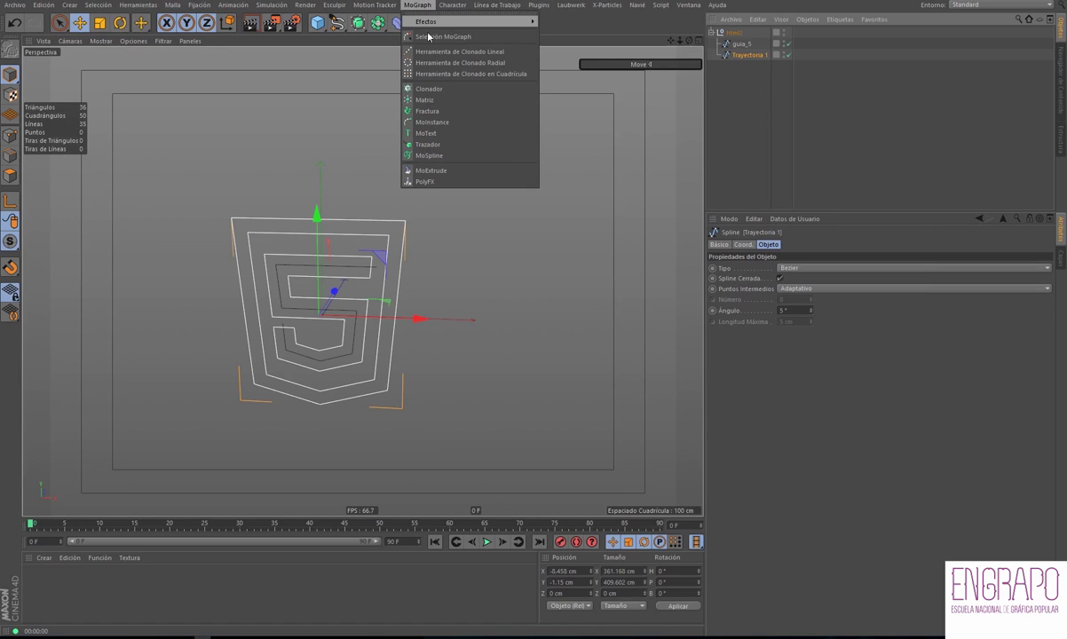
pyautogui.keyDown('alt'); pyautogui.click(435, 112); pyautogui.keyUp('alt')
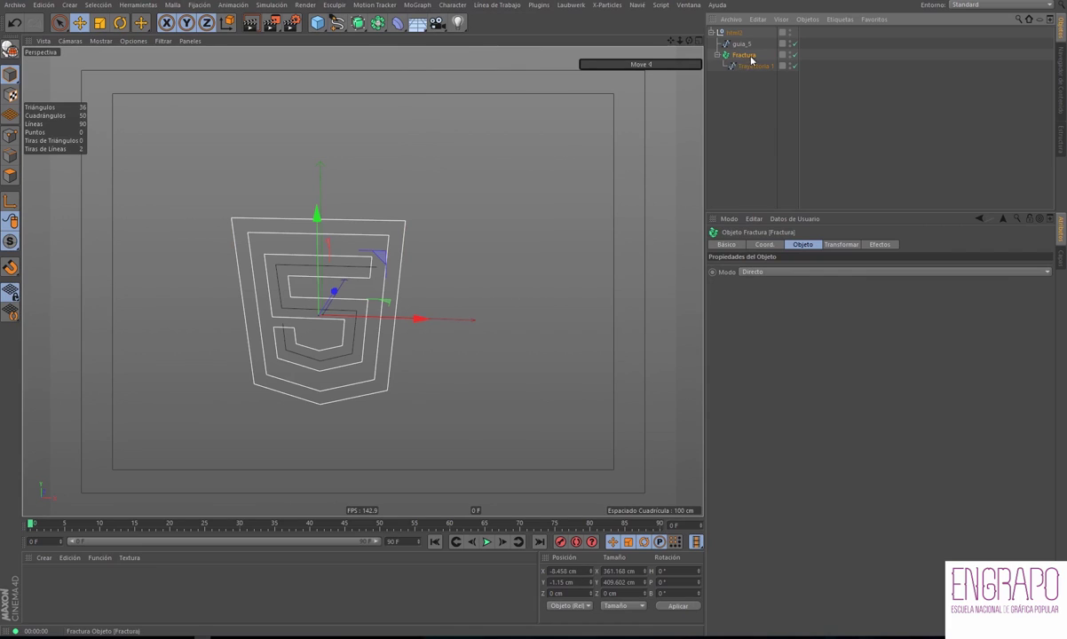
pyautogui.click(750, 136)
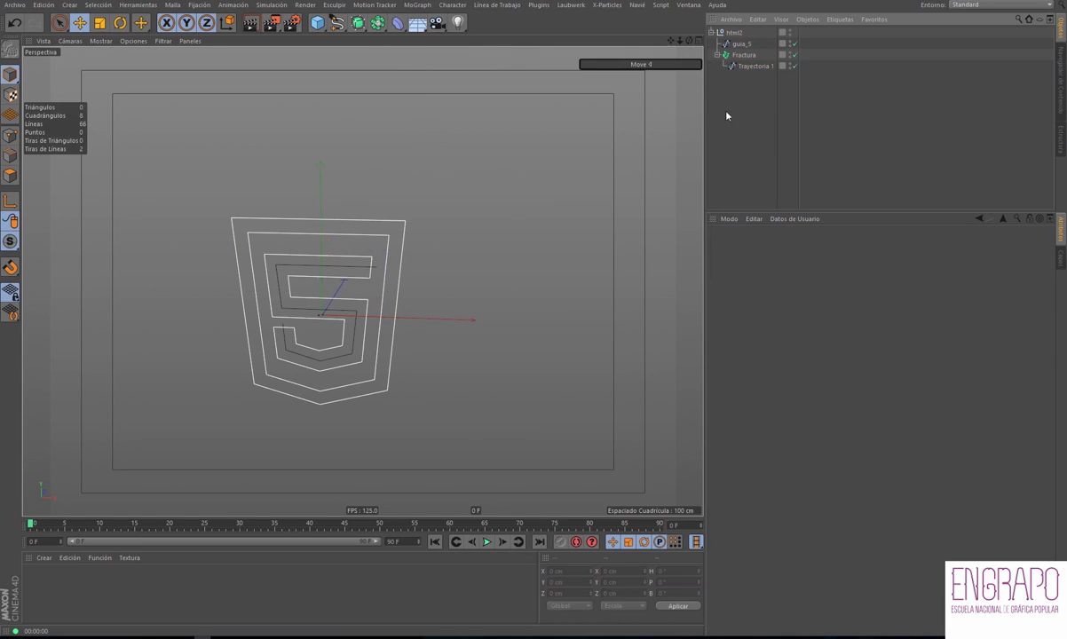
pyautogui.click(750, 68)
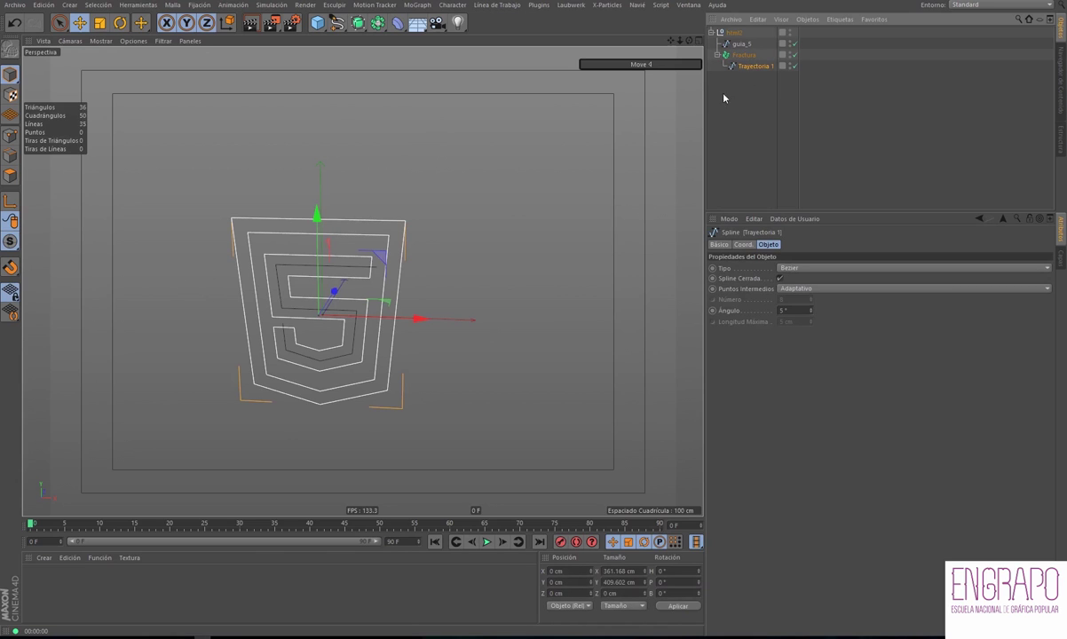
pyautogui.click(750, 56)
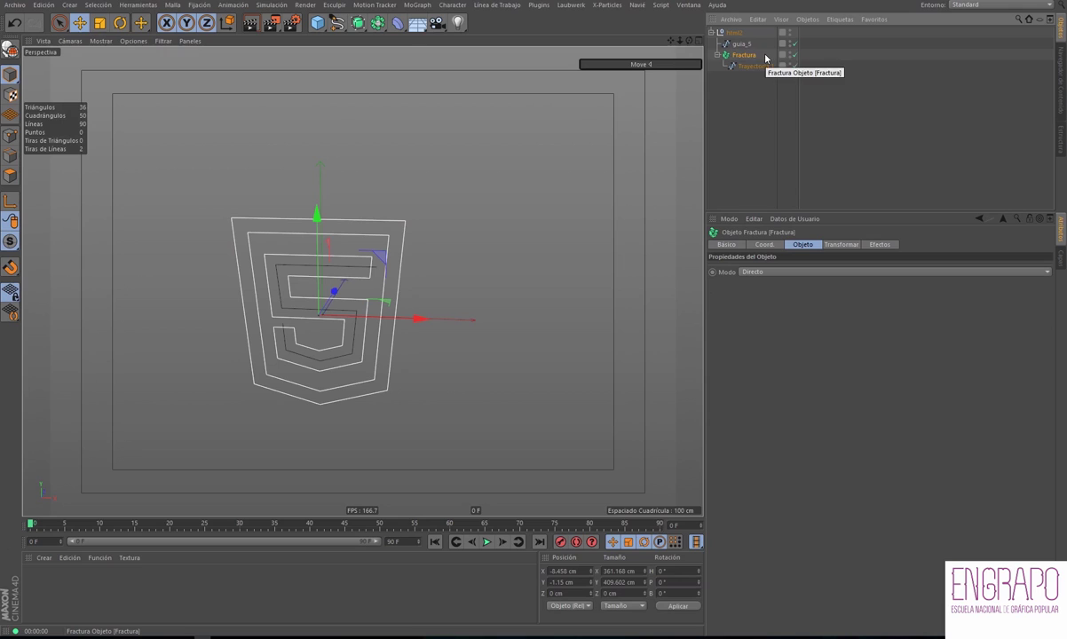
# Set Fractura's mode to Explotar Segmentos y Conectar and convert it to editable splines with C
pyautogui.click(777, 273)
pyautogui.click(786, 305)
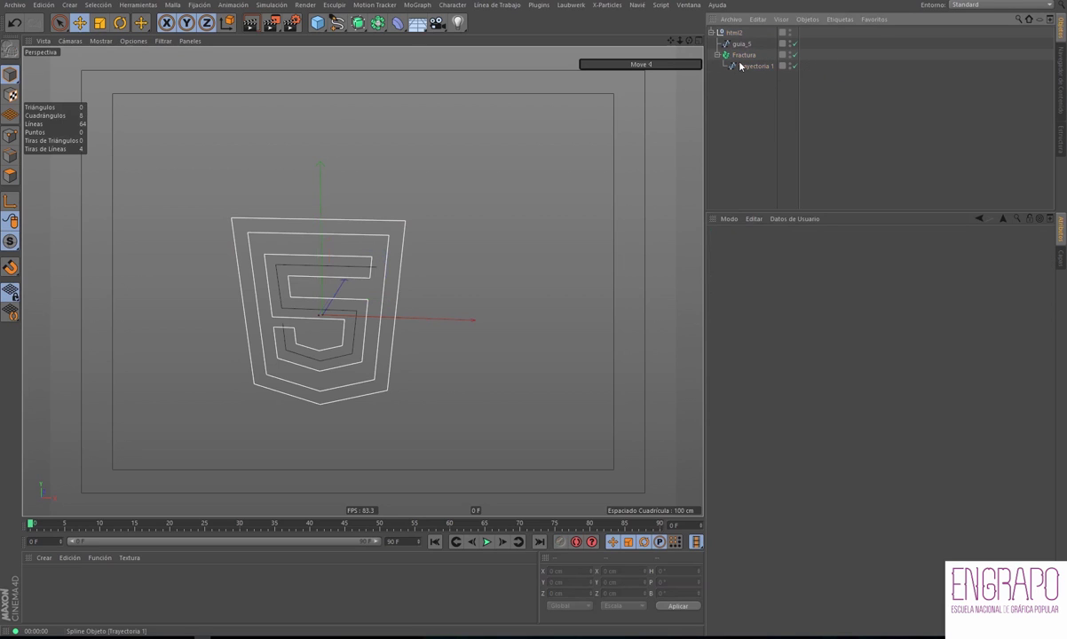
pyautogui.click(777, 272)
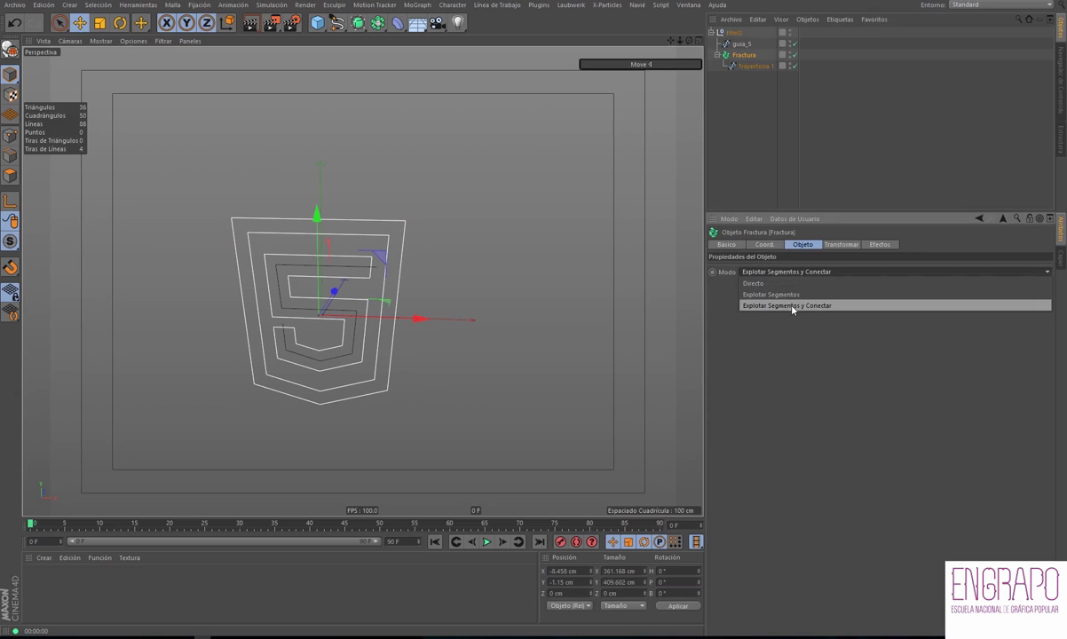
pyautogui.click(792, 305)
pyautogui.press('c')
# Move the 5 outline spline beside guia_5 and group both under a new null
pyautogui.click(717, 55)
pyautogui.click(747, 88)
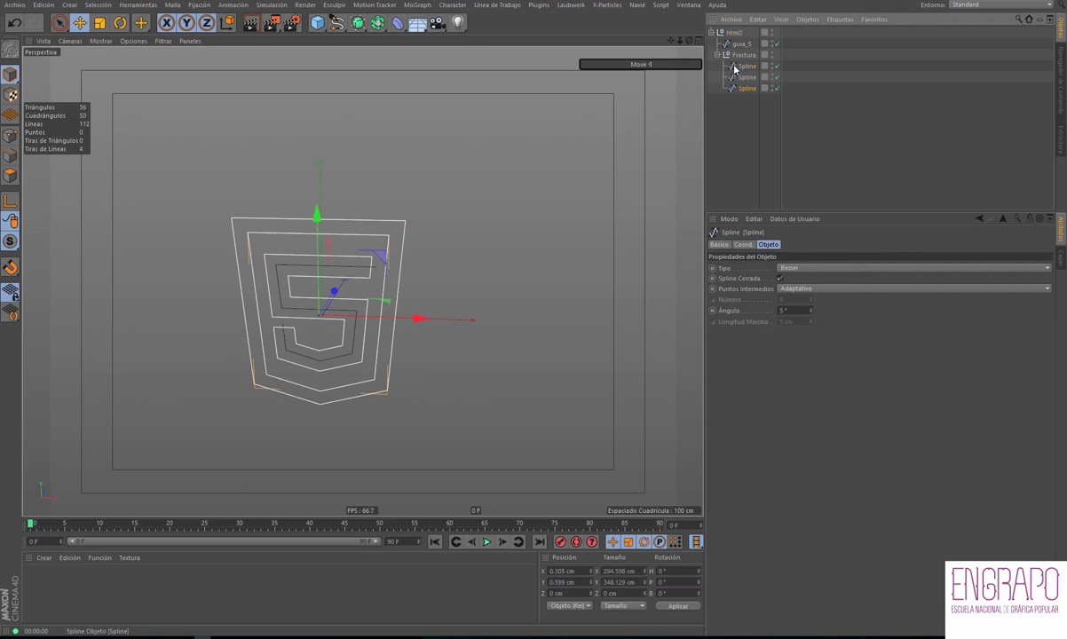
pyautogui.click(746, 65)
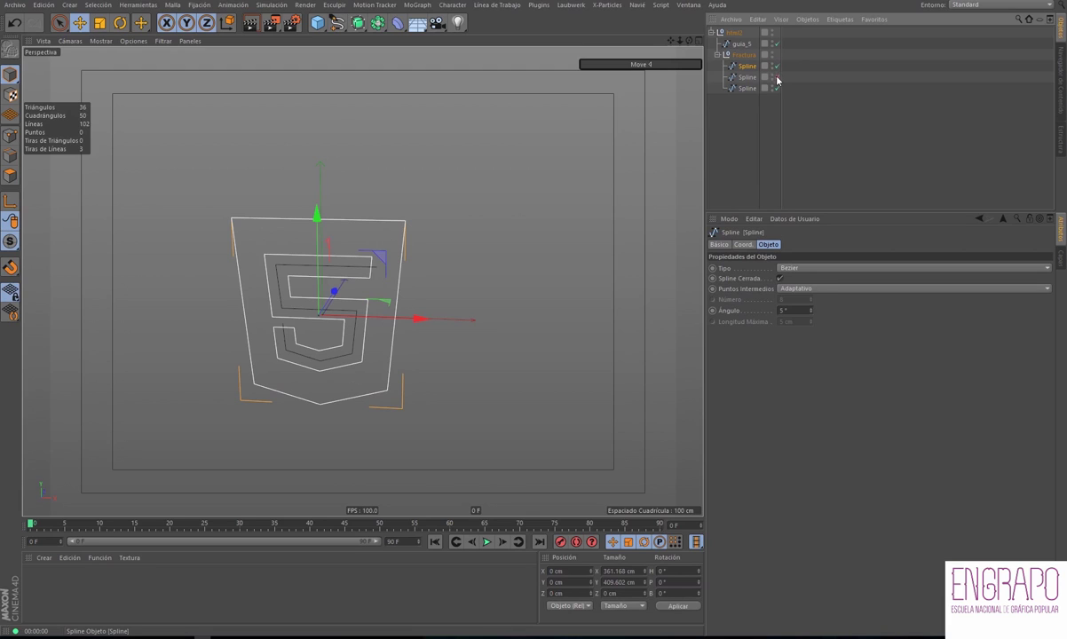
pyautogui.click(732, 117)
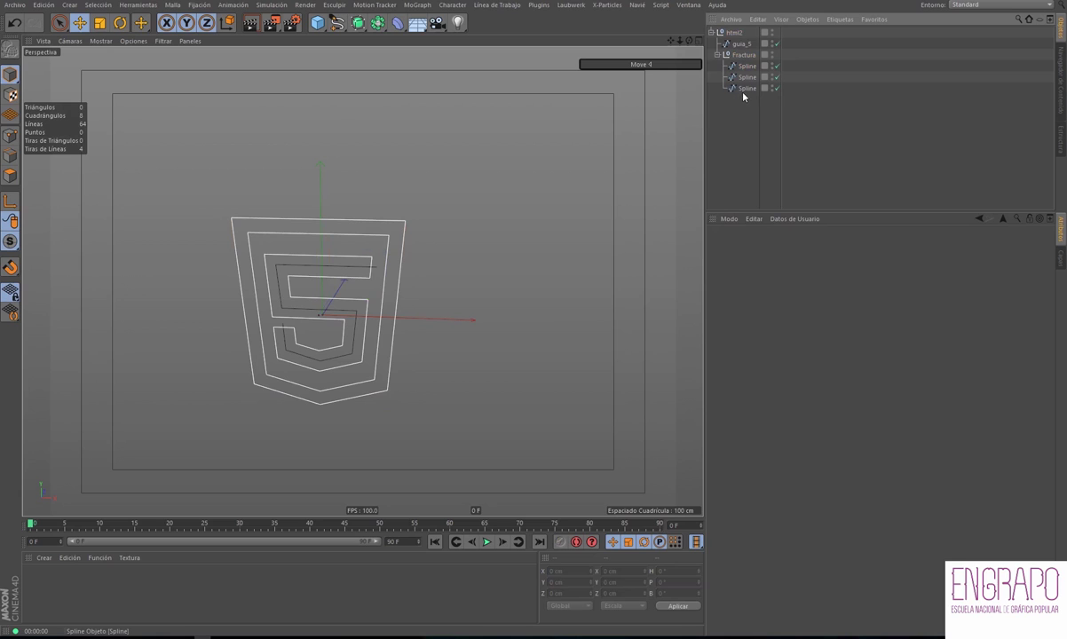
pyautogui.click(747, 88)
pyautogui.moveTo(746, 88); pyautogui.dragTo(735, 93)
pyautogui.click(734, 96)
pyautogui.click(725, 88)
pyautogui.moveTo(725, 88); pyautogui.dragTo(735, 56)
pyautogui.hotkey('alt', 'g')
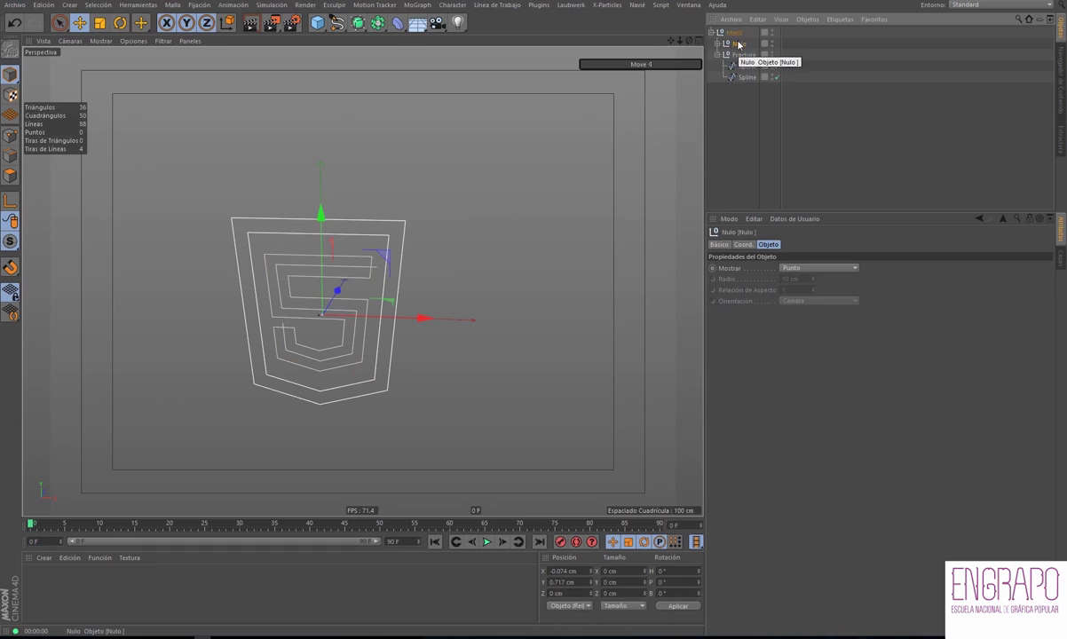
# Rename the new group null to 5, move it to the top, and hide it
pyautogui.doubleClick(738, 43)
pyautogui.write('5')
pyautogui.press('Return')
pyautogui.moveTo(738, 43); pyautogui.dragTo(742, 34)
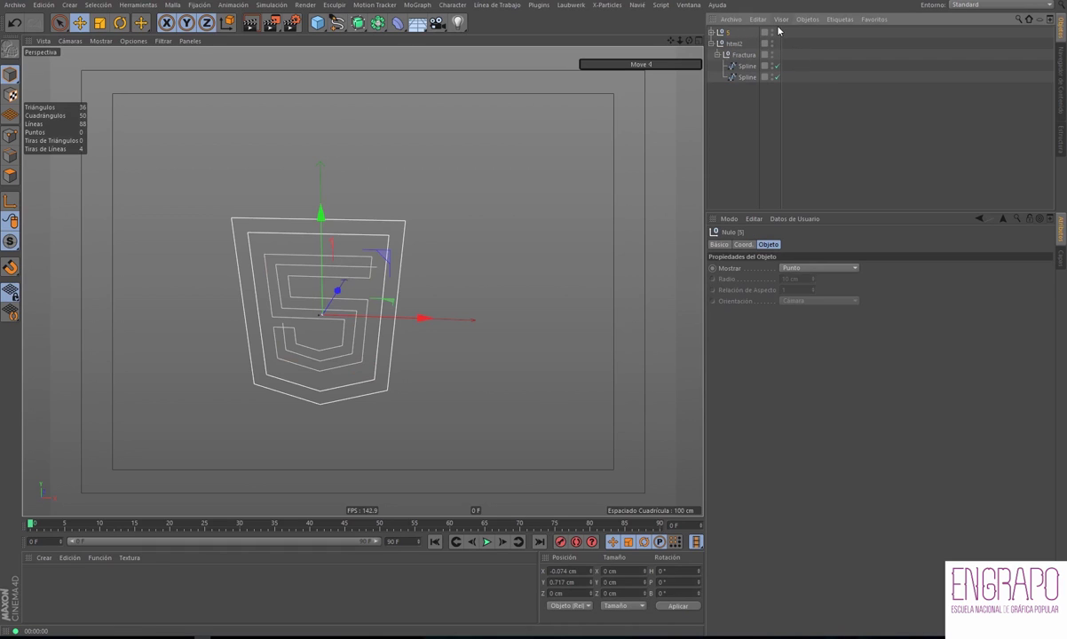
pyautogui.click(772, 30)
# Merge the two shield splines into a single escudo spline
pyautogui.click(749, 67)
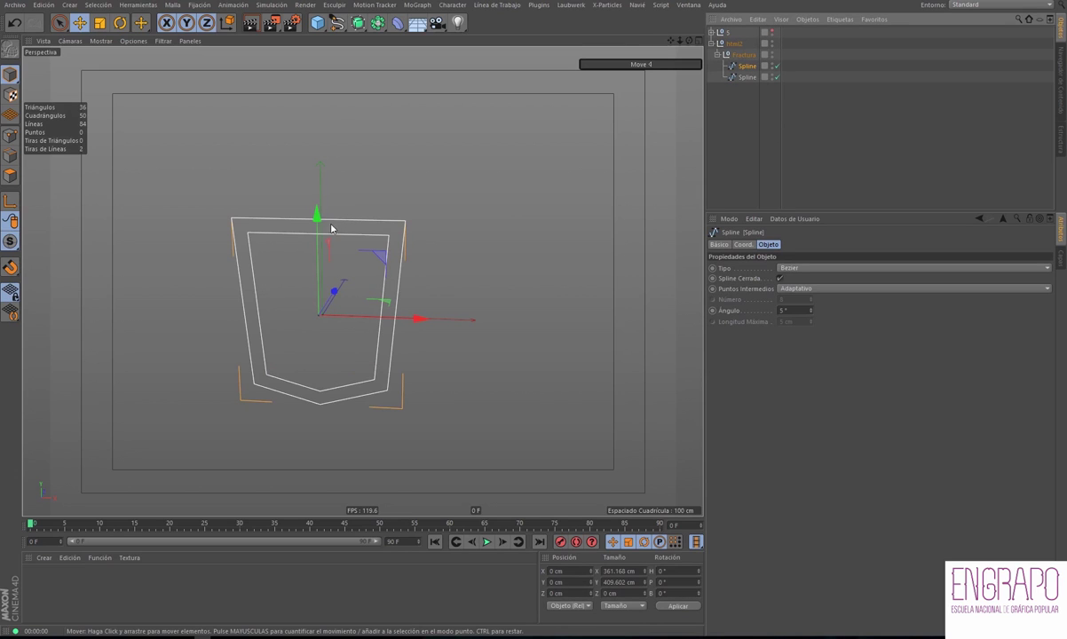
pyautogui.moveTo(300, 250)
pyautogui.keyDown('alt'); pyautogui.mouseDown()
pyautogui.moveTo(216, 285)
pyautogui.moveTo(331, 257)
pyautogui.mouseUp(); pyautogui.keyUp('alt')
pyautogui.click(746, 77)
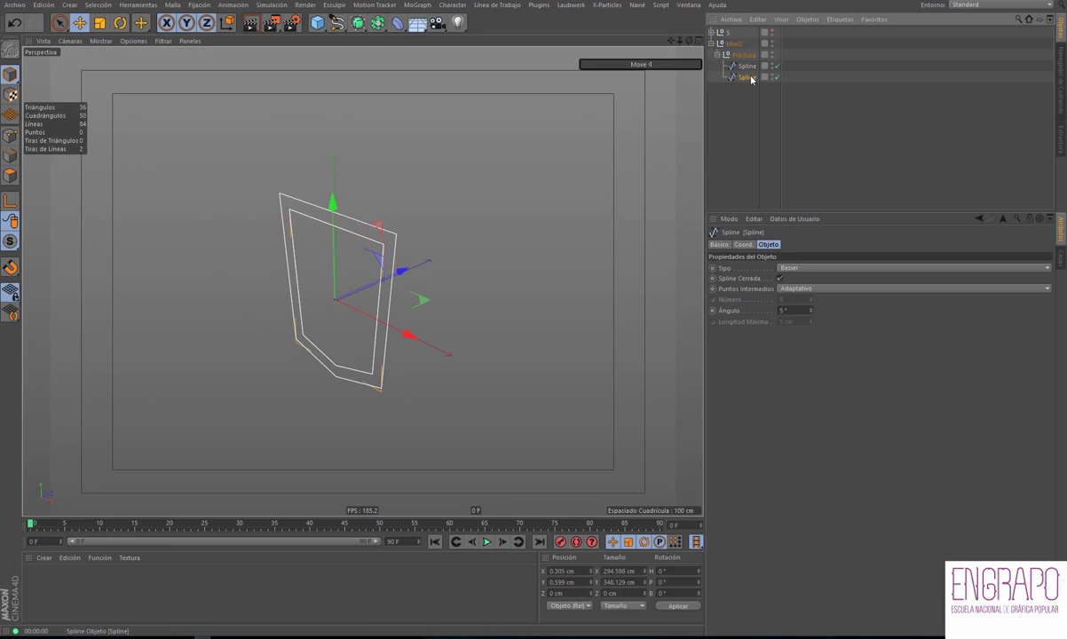
pyautogui.keyDown('ctrl'); pyautogui.click(745, 66); pyautogui.keyUp('ctrl')
pyautogui.rightClick(745, 71)
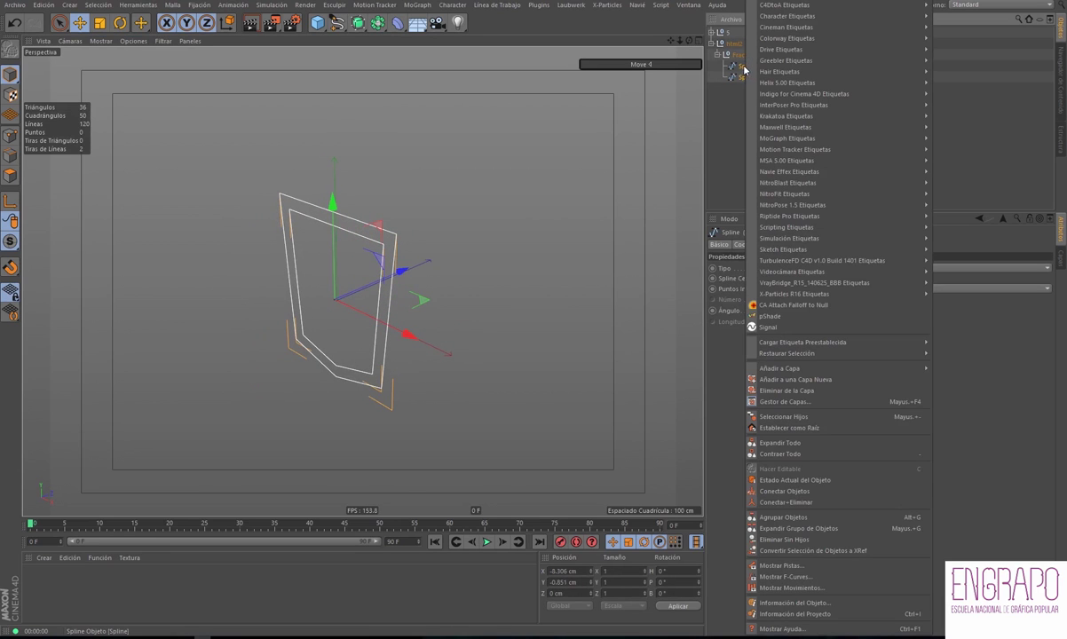
pyautogui.click(772, 504)
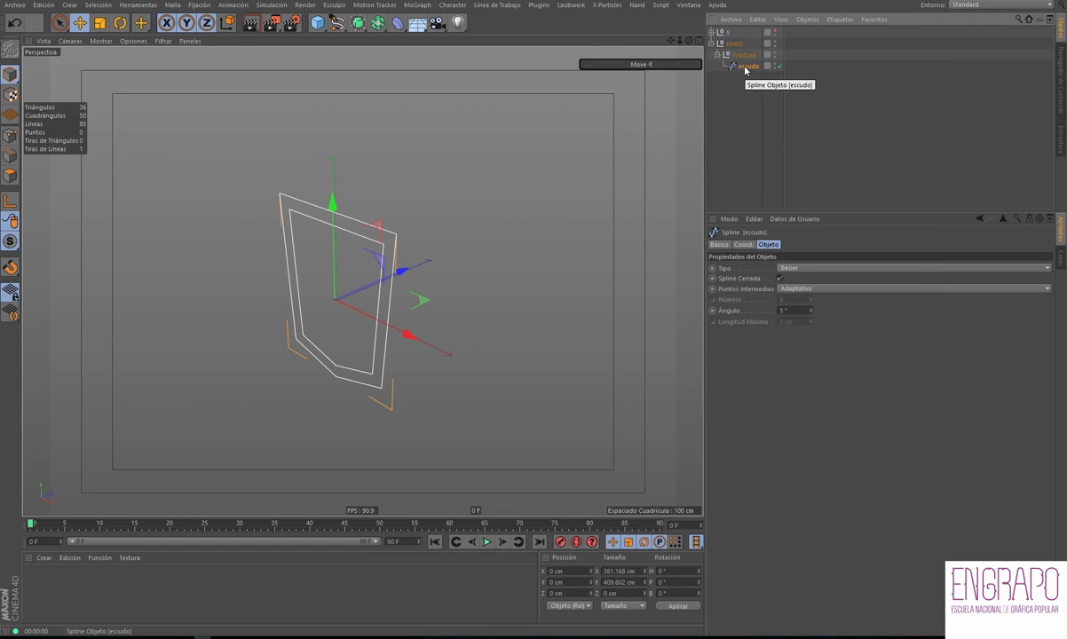
# Move escudo to top level, delete the leftover Fractura group, and group escudo under a null
pyautogui.moveTo(747, 71); pyautogui.dragTo(735, 46)
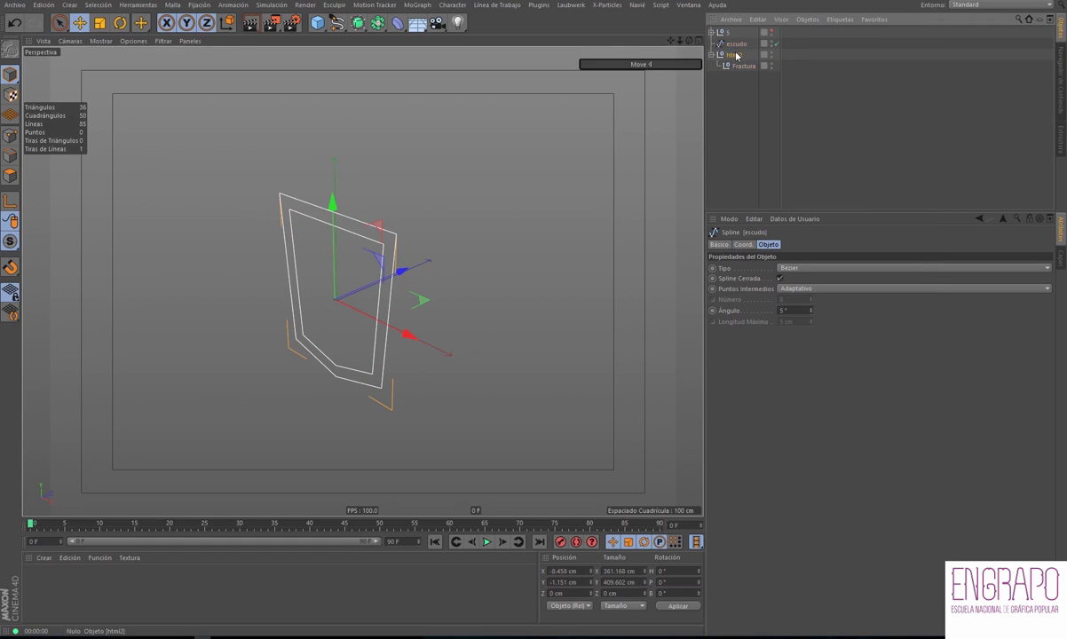
pyautogui.click(730, 54)
pyautogui.press('Delete')
pyautogui.click(737, 44)
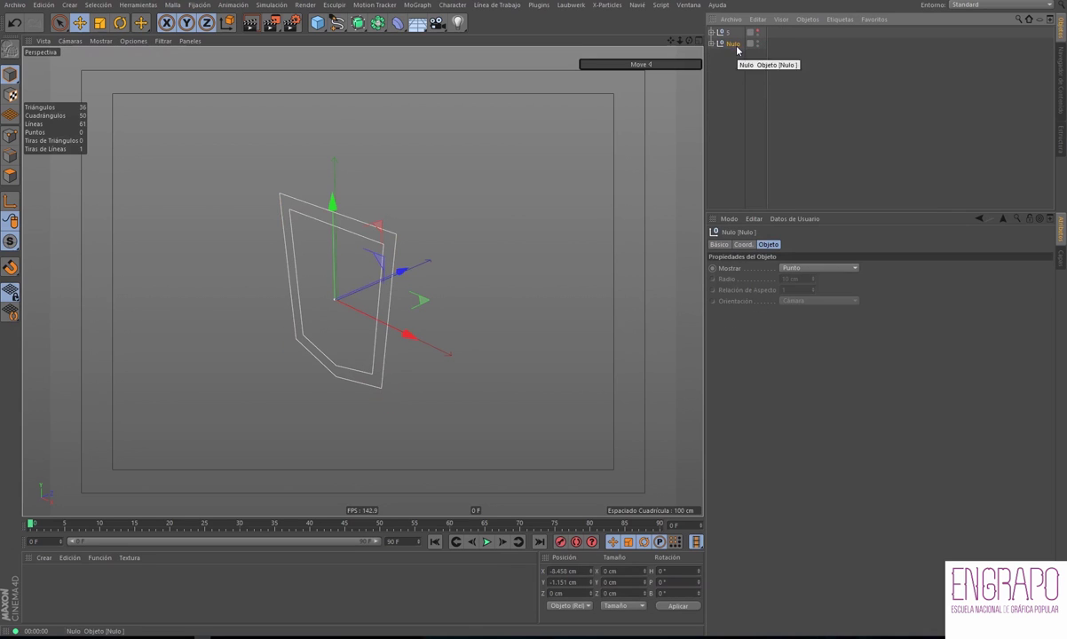
pyautogui.hotkey('alt', 'g')
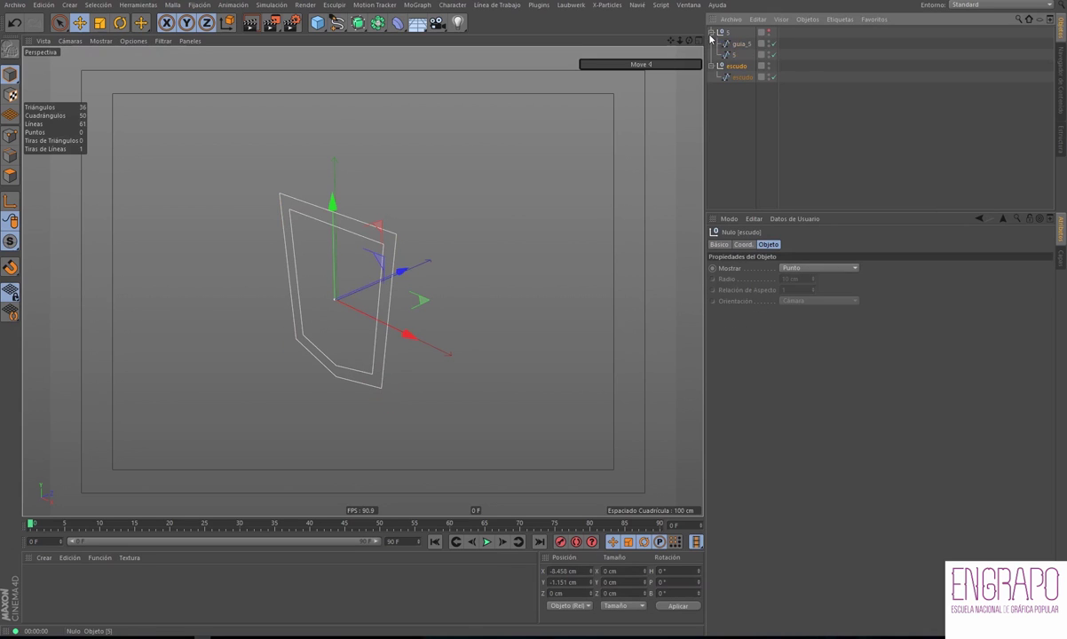
pyautogui.click(798, 125)
pyautogui.click(711, 32)
pyautogui.click(738, 77)
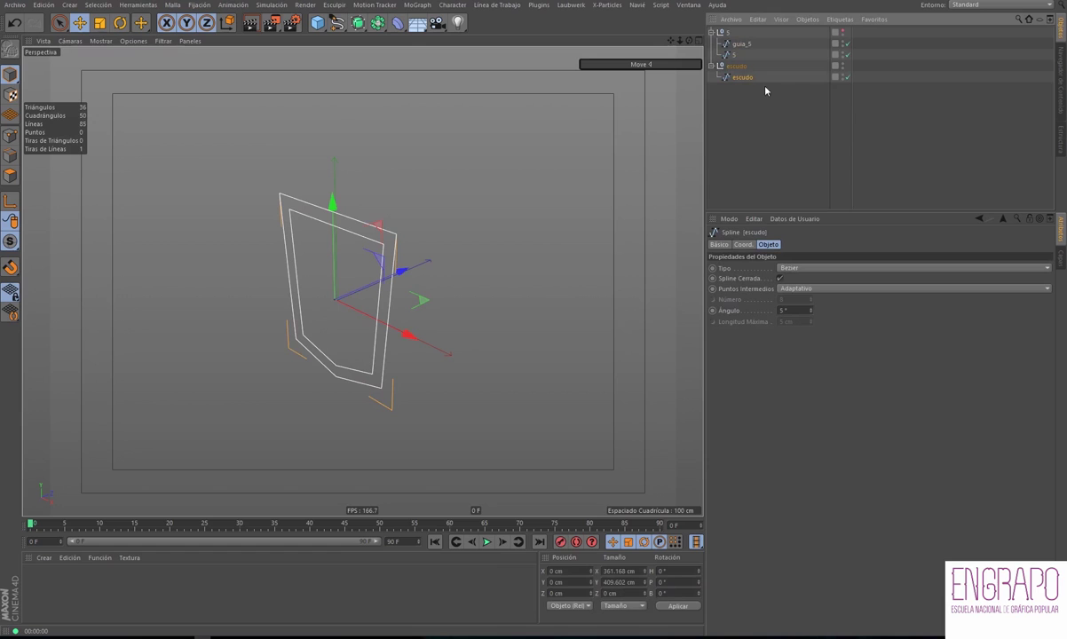
# Show the S spline, check the logo from an angle and front, then hide S again
pyautogui.click(432, 230)
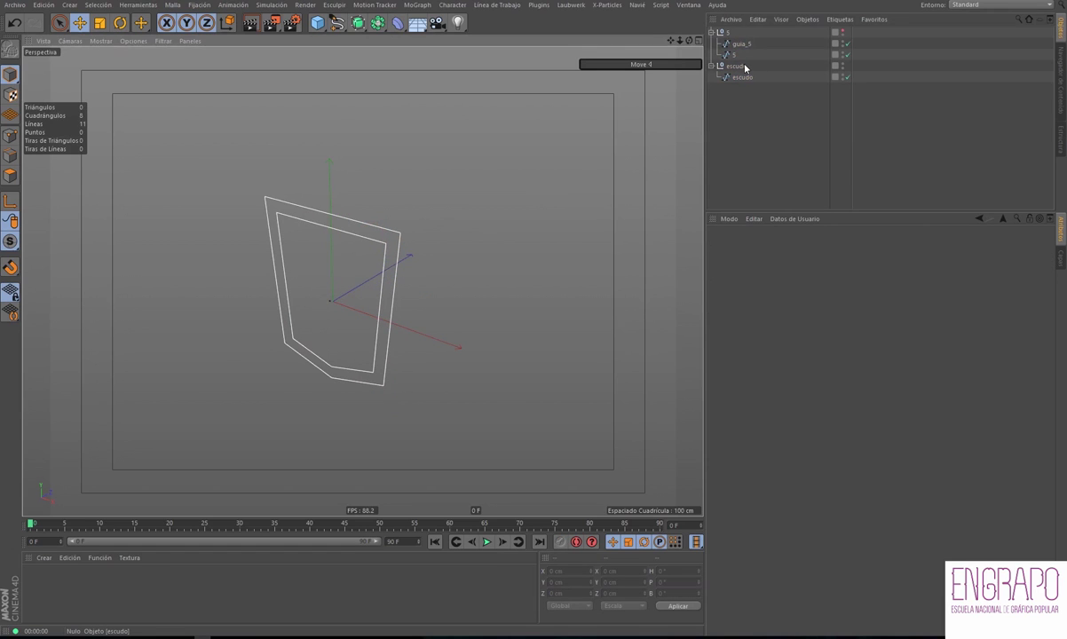
pyautogui.click(779, 65)
pyautogui.click(843, 32)
pyautogui.click(817, 149)
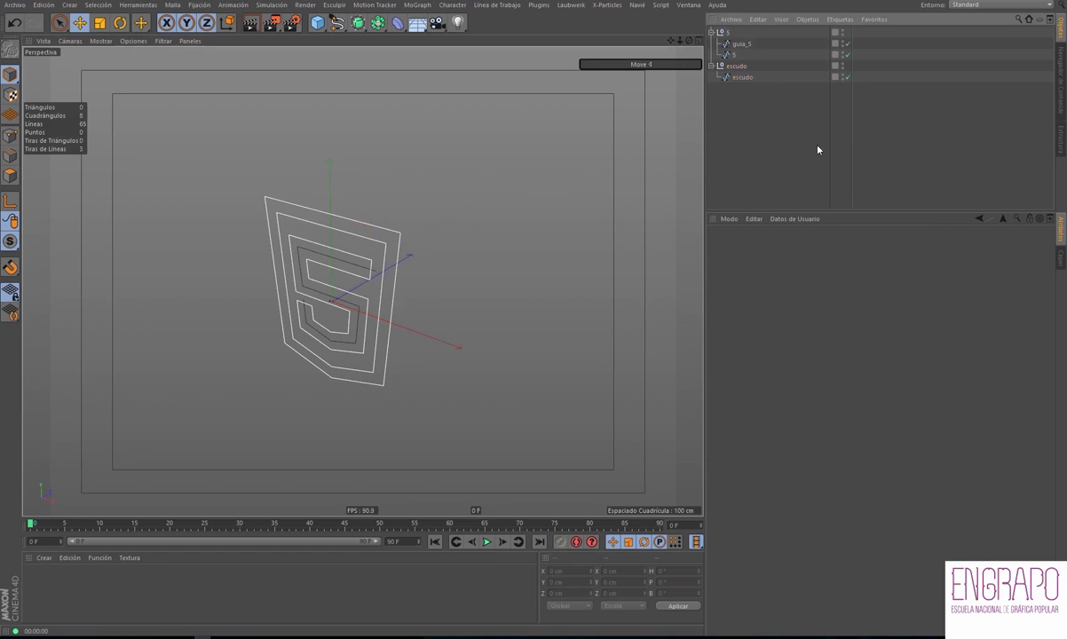
pyautogui.click(728, 32)
pyautogui.moveTo(689, 40); pyautogui.dragTo(601, 118)
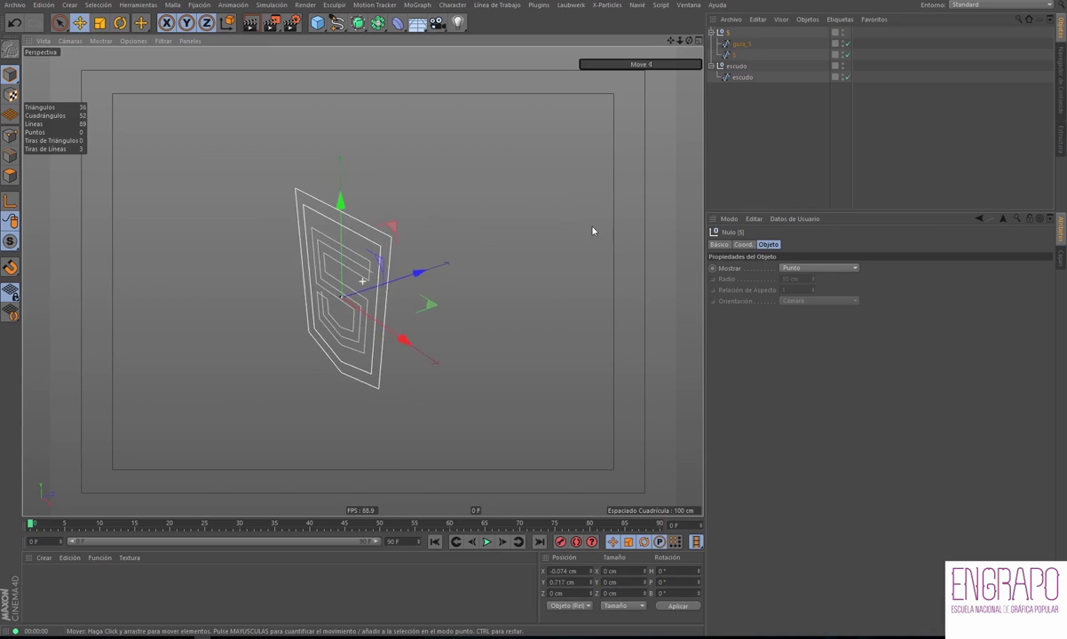
pyautogui.moveTo(618, 196); pyautogui.dragTo(640, 205)
pyautogui.click(641, 205)
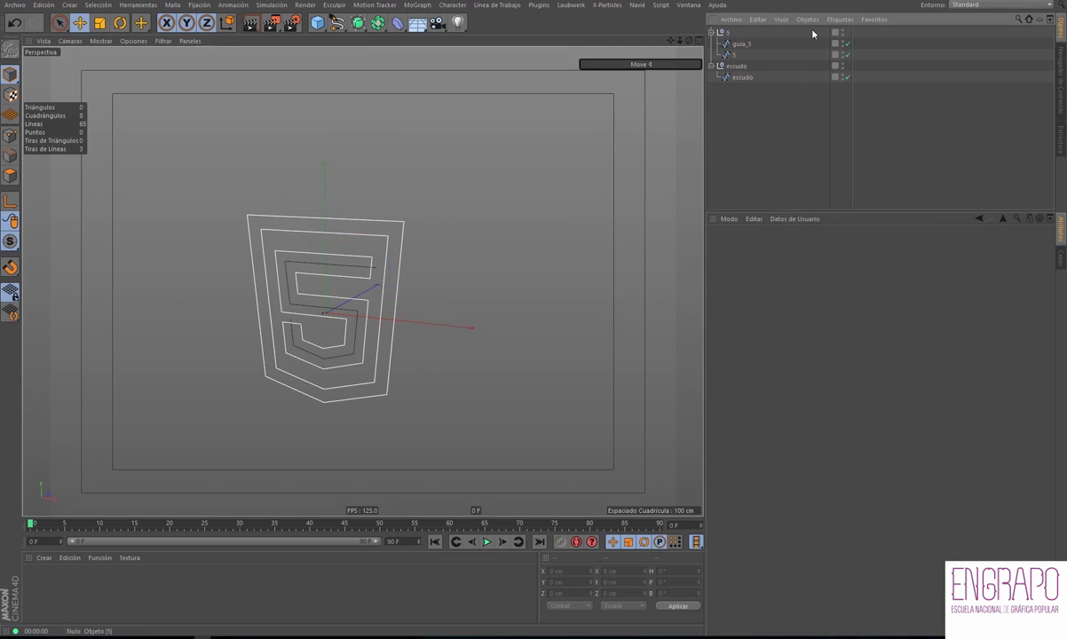
pyautogui.click(841, 33)
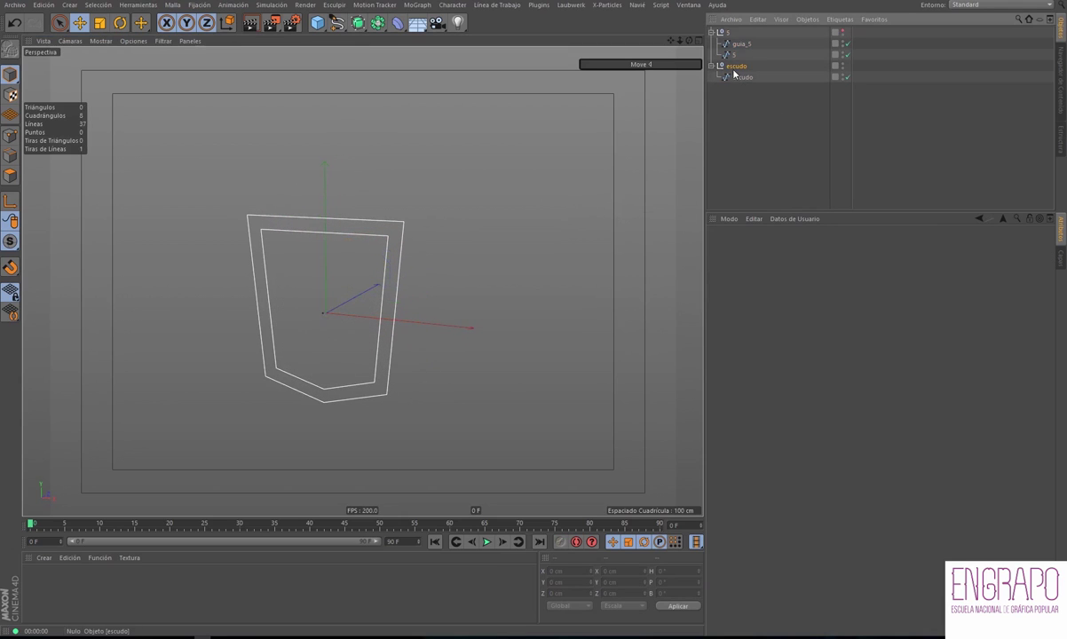
# Zoom in on the shield outline and select the escudo spline for a generator
pyautogui.click(736, 65)
pyautogui.moveTo(381, 226)
pyautogui.keyDown('alt'); pyautogui.mouseDown()
pyautogui.moveTo(409, 278)
pyautogui.moveTo(423, 264)
pyautogui.moveTo(550, 259)
pyautogui.moveTo(491, 285)
pyautogui.moveTo(524, 293)
pyautogui.moveTo(561, 278)
pyautogui.mouseUp(); pyautogui.keyUp('alt')
pyautogui.click(781, 102)
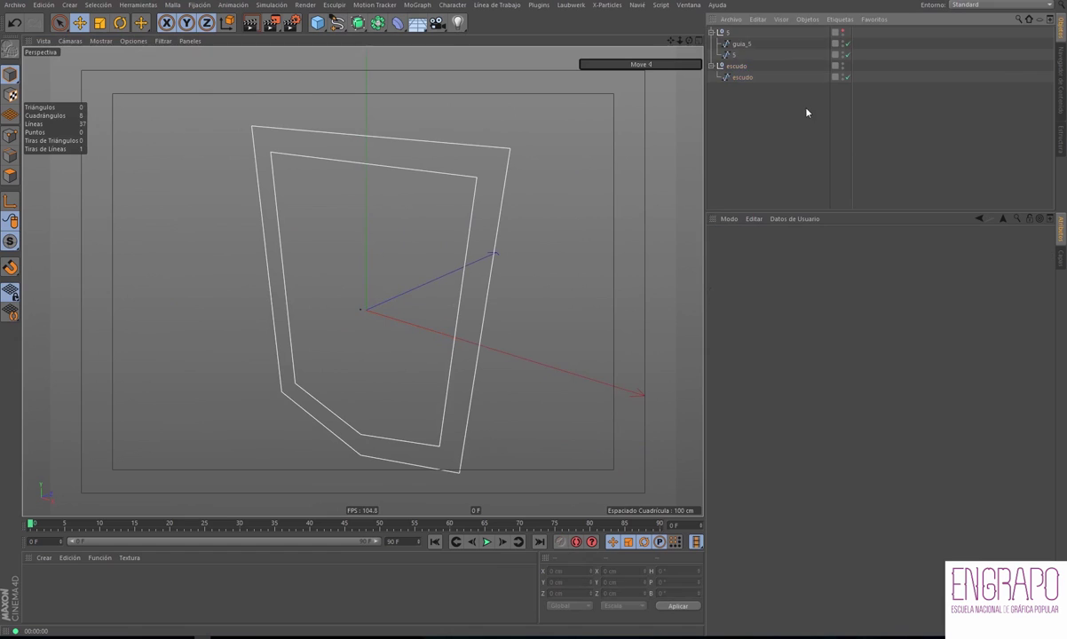
pyautogui.click(742, 77)
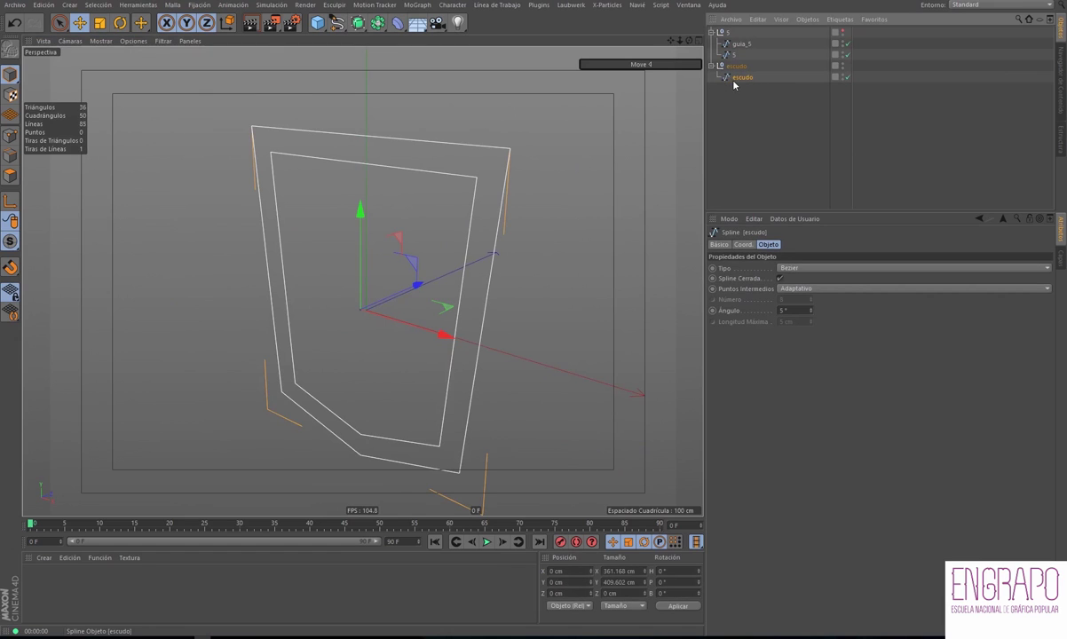
pyautogui.click(69, 4)
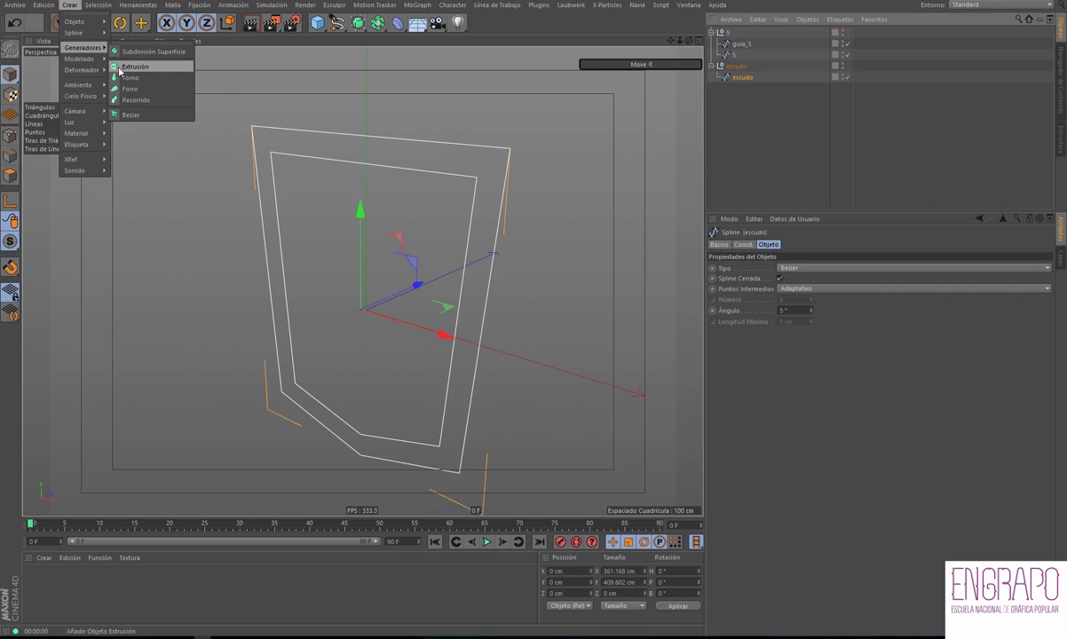
# Wrap the escudo spline in an Extrusión generator to make a solid shield frame
pyautogui.keyDown('alt'); pyautogui.click(135, 68); pyautogui.keyUp('alt')
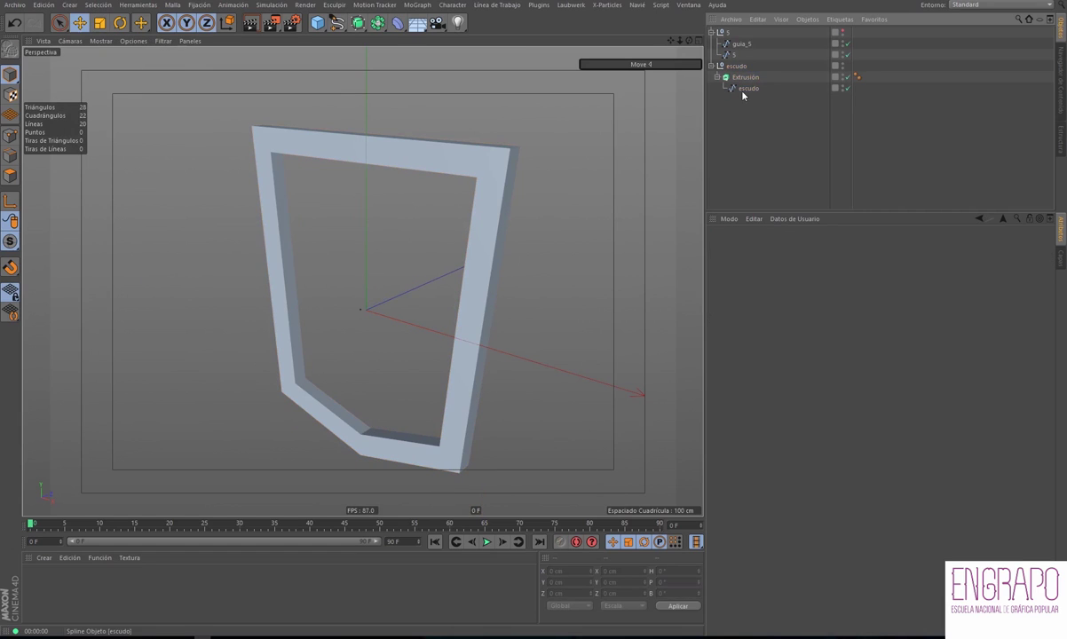
pyautogui.click(739, 78)
pyautogui.click(743, 90)
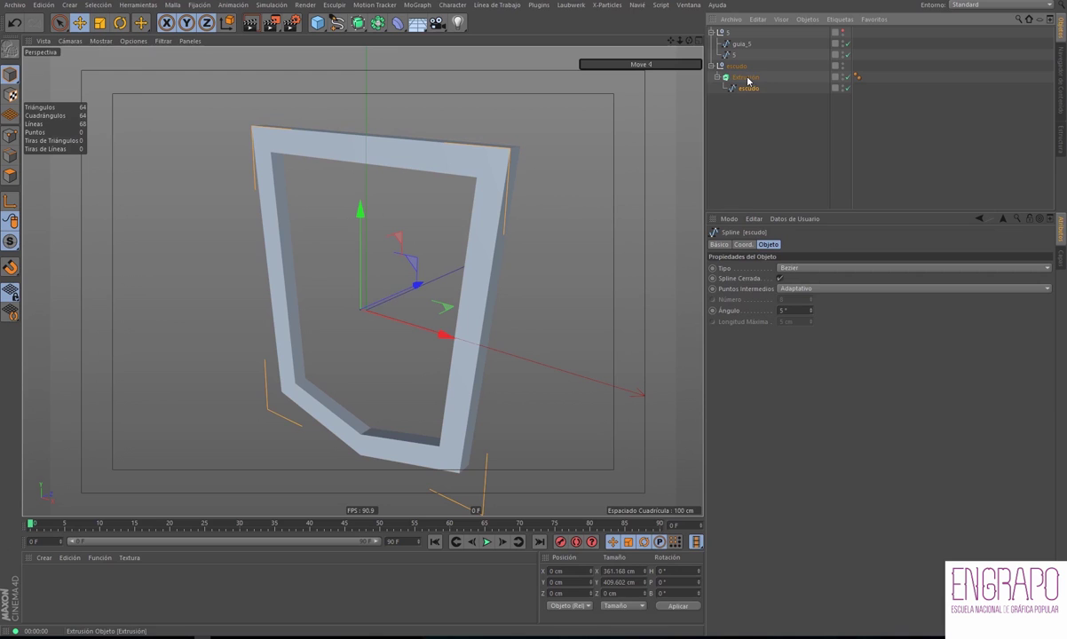
pyautogui.moveTo(558, 178)
pyautogui.keyDown('alt'); pyautogui.mouseDown()
pyautogui.moveTo(561, 255)
pyautogui.moveTo(335, 263)
pyautogui.mouseUp(); pyautogui.keyUp('alt')
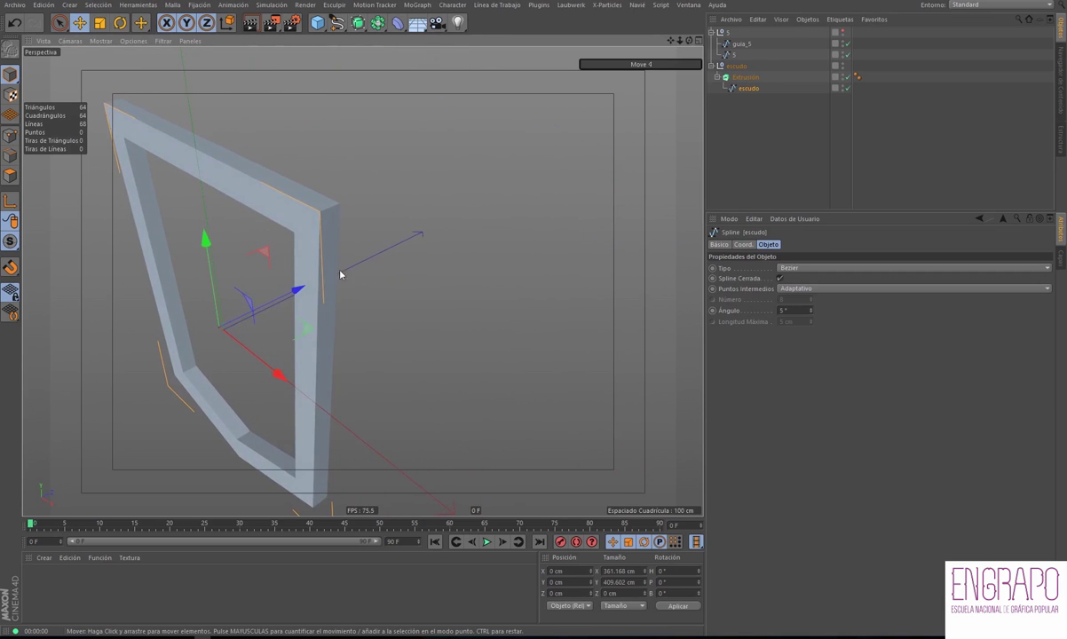
pyautogui.keyDown('alt'); pyautogui.moveTo(335, 264); pyautogui.dragTo(452, 262); pyautogui.keyUp('alt')
# Switch the viewport to Gouraud shading with lines and select the Extrusión object
pyautogui.click(100, 45)
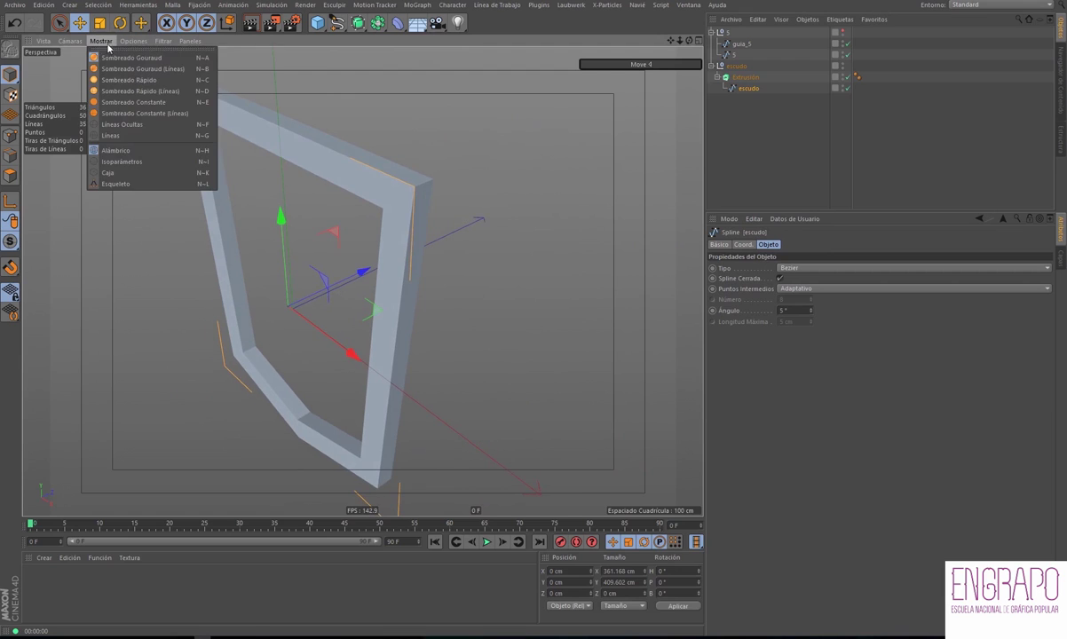
pyautogui.click(124, 60)
pyautogui.moveTo(363, 165)
pyautogui.keyDown('alt'); pyautogui.mouseDown()
pyautogui.moveTo(414, 191)
pyautogui.moveTo(433, 219)
pyautogui.moveTo(346, 210)
pyautogui.mouseUp(); pyautogui.keyUp('alt')
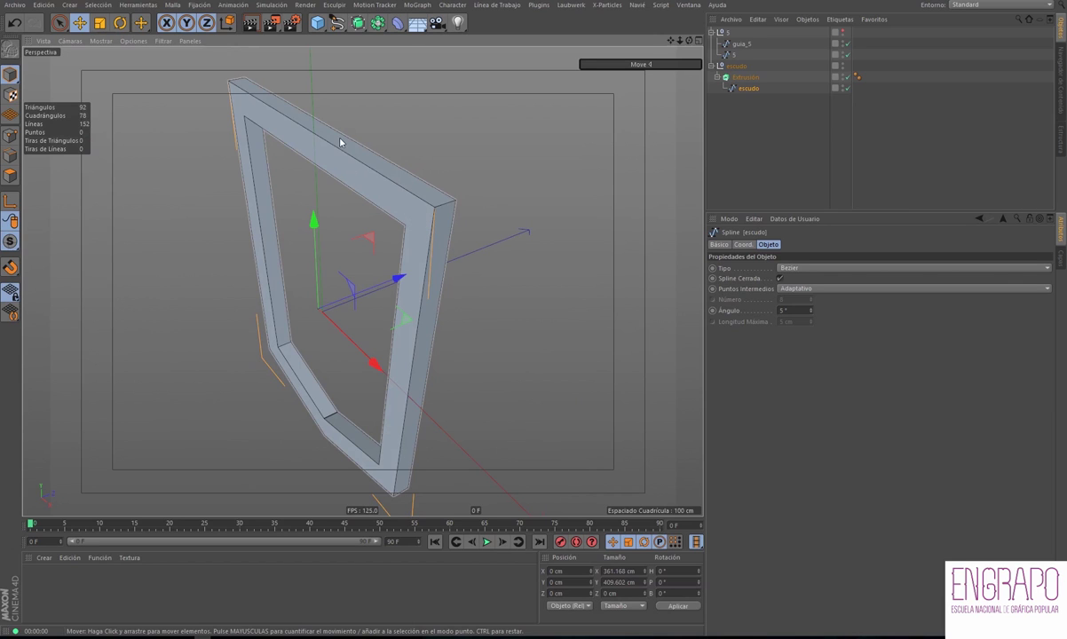
pyautogui.moveTo(341, 424)
pyautogui.keyDown('alt'); pyautogui.mouseDown()
pyautogui.moveTo(362, 281)
pyautogui.moveTo(482, 254)
pyautogui.moveTo(362, 278)
pyautogui.moveTo(373, 293)
pyautogui.mouseUp(); pyautogui.keyUp('alt')
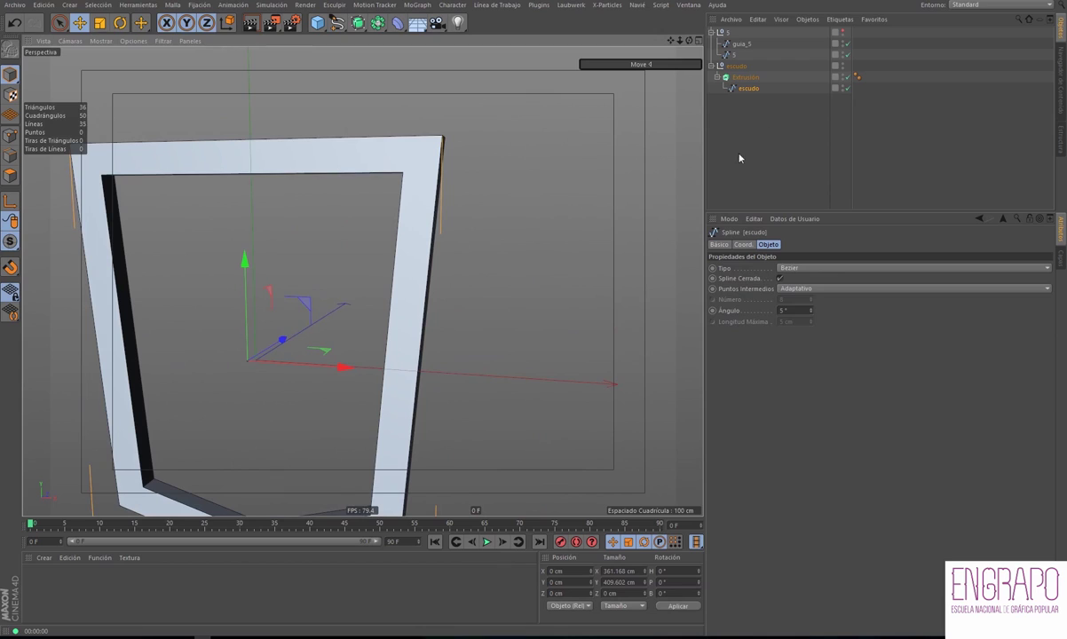
pyautogui.click(744, 78)
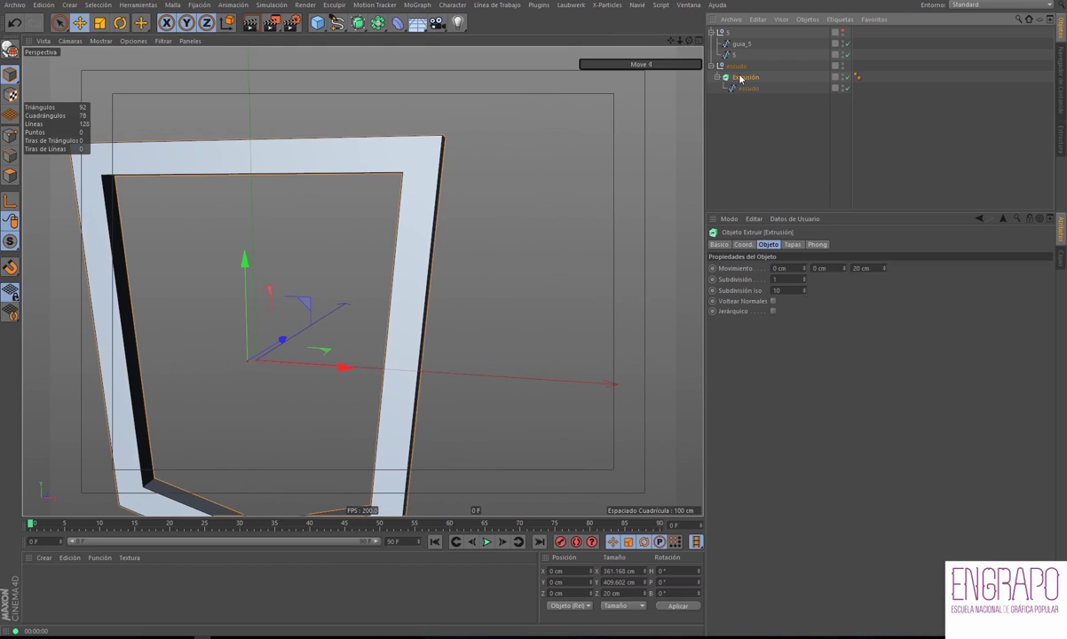
# Try extrusion depths of 60 cm and then 50 cm, checking the frame from angles
pyautogui.keyDown('alt'); pyautogui.moveTo(648, 302); pyautogui.dragTo(696, 286); pyautogui.keyUp('alt')
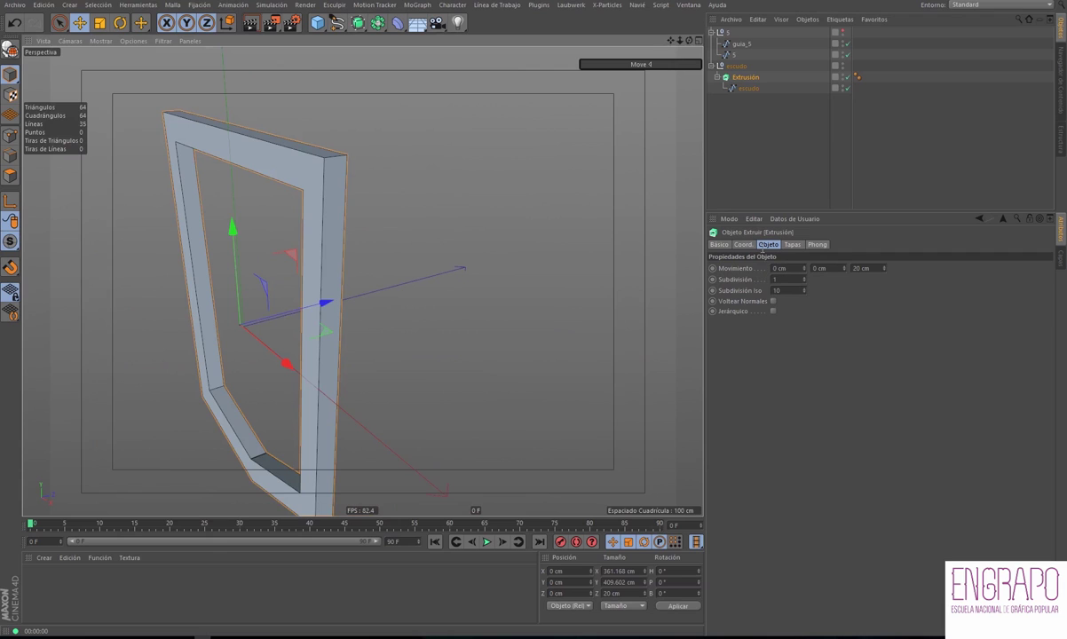
pyautogui.moveTo(345, 264)
pyautogui.keyDown('alt'); pyautogui.mouseDown()
pyautogui.moveTo(391, 238)
pyautogui.moveTo(364, 341)
pyautogui.mouseUp(); pyautogui.keyUp('alt')
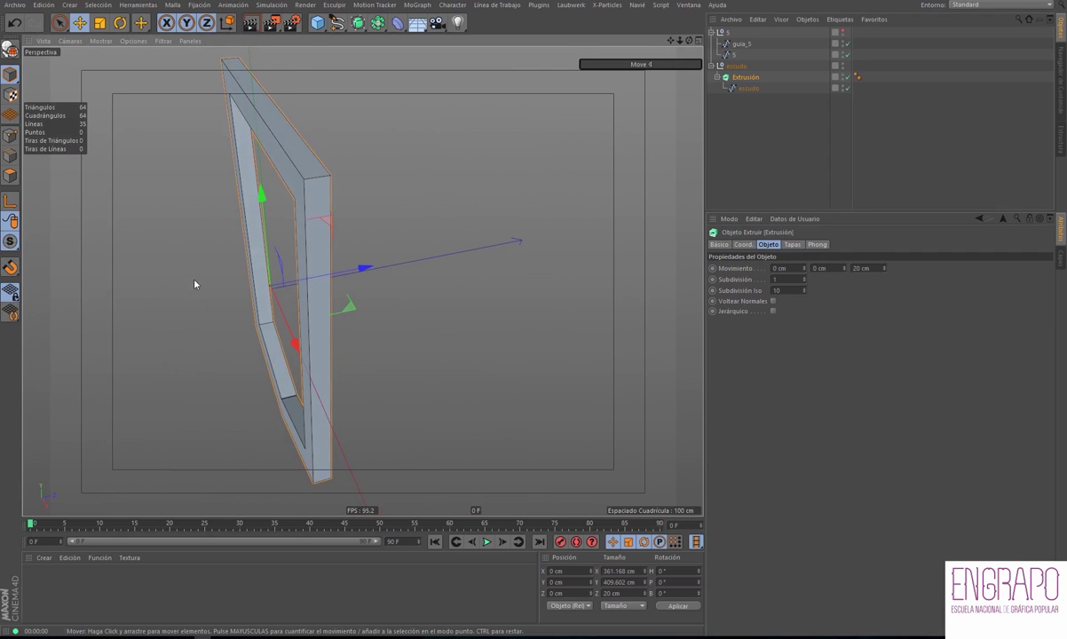
pyautogui.doubleClick(861, 268)
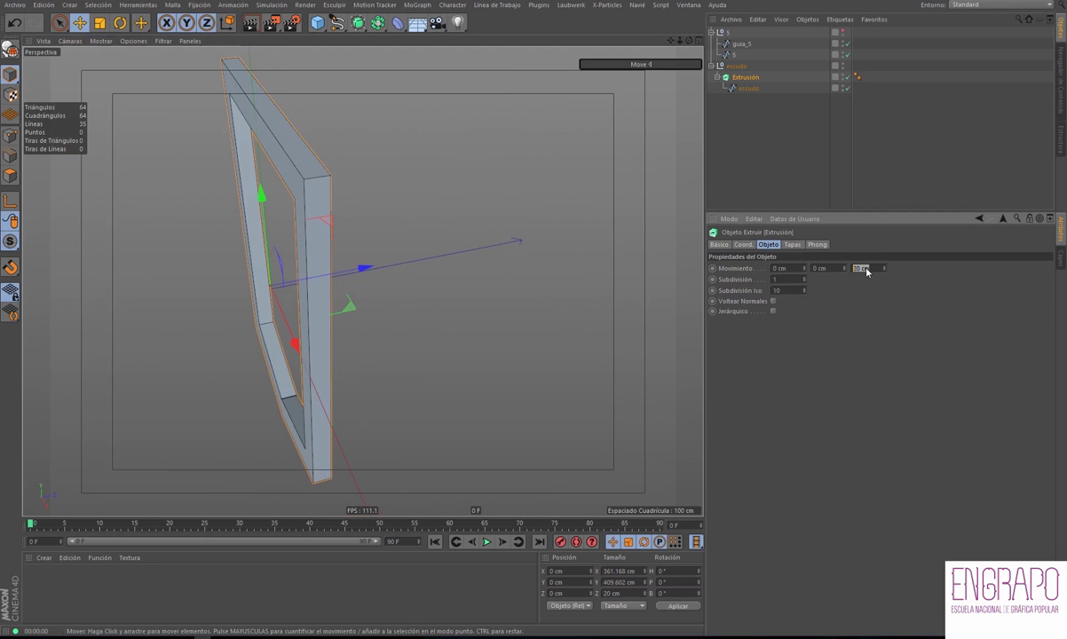
pyautogui.write('60')
pyautogui.press('Return')
pyautogui.keyDown('alt'); pyautogui.moveTo(523, 237); pyautogui.dragTo(576, 226); pyautogui.keyUp('alt')
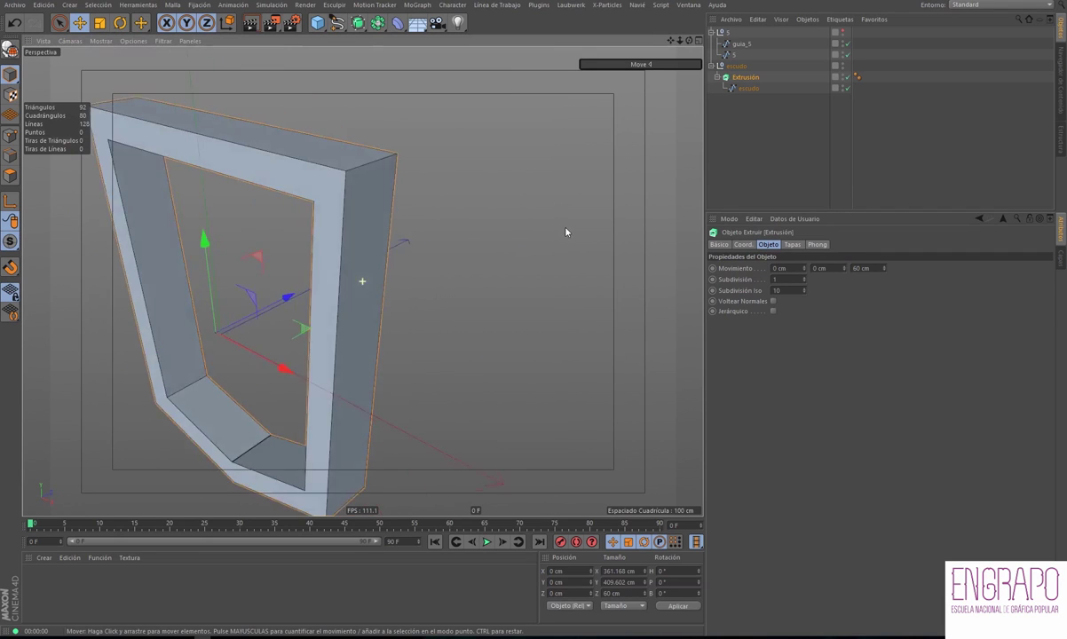
pyautogui.doubleClick(861, 268)
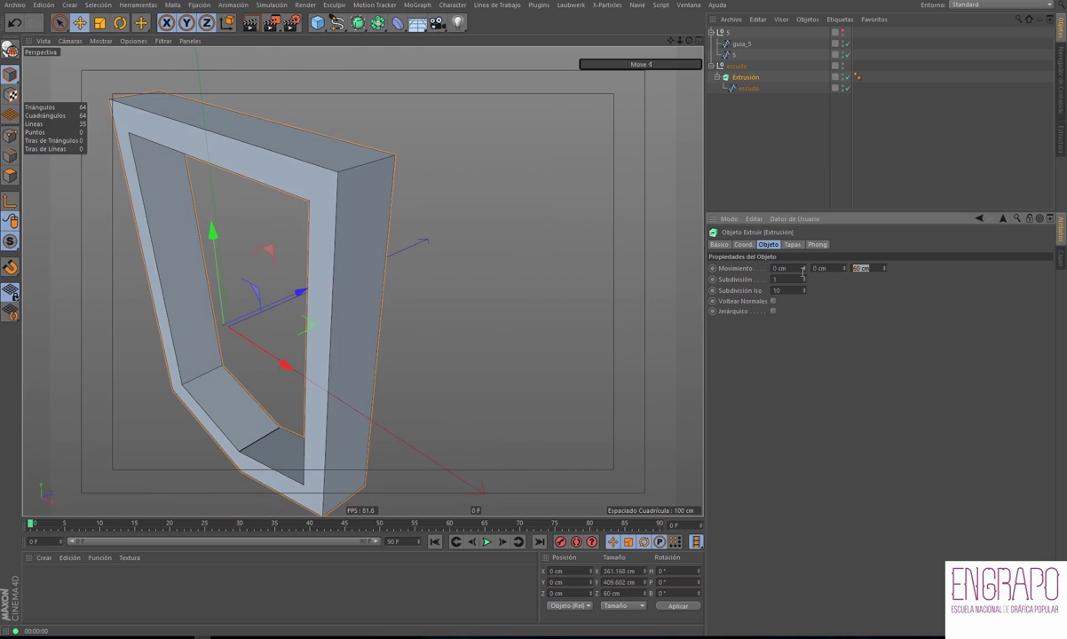
pyautogui.write('50')
pyautogui.press('Return')
# Set the final extrusion depth to 30 cm and view the frame from the front
pyautogui.moveTo(470, 264)
pyautogui.keyDown('alt'); pyautogui.mouseDown()
pyautogui.moveTo(527, 262)
pyautogui.moveTo(502, 275)
pyautogui.moveTo(527, 224)
pyautogui.moveTo(424, 274)
pyautogui.moveTo(436, 299)
pyautogui.moveTo(398, 311)
pyautogui.moveTo(362, 279)
pyautogui.moveTo(377, 181)
pyautogui.mouseUp(); pyautogui.keyUp('alt')
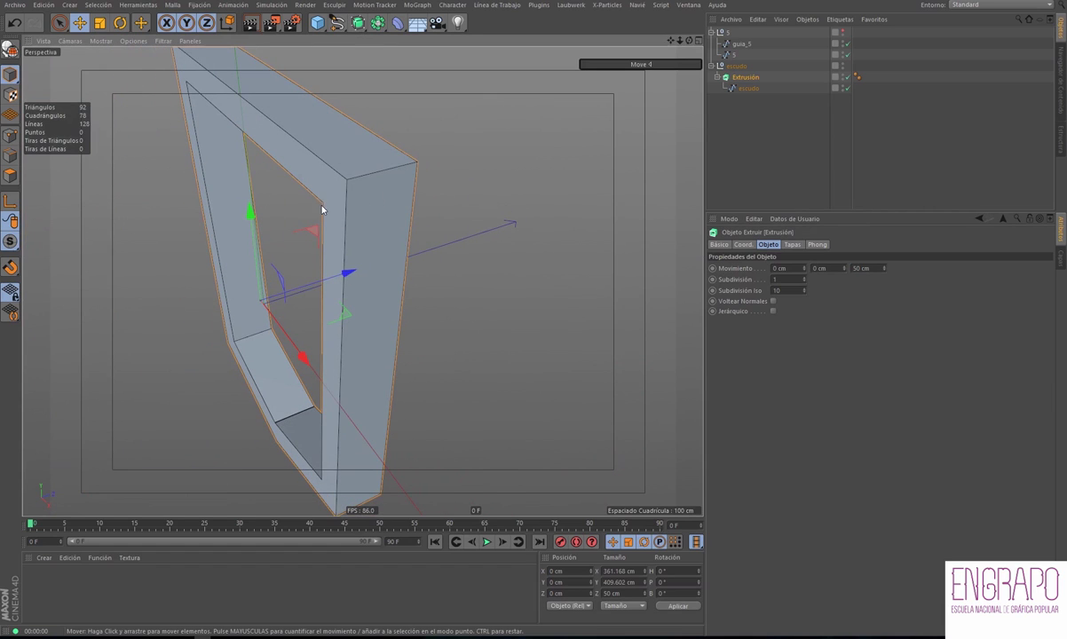
pyautogui.write('30')
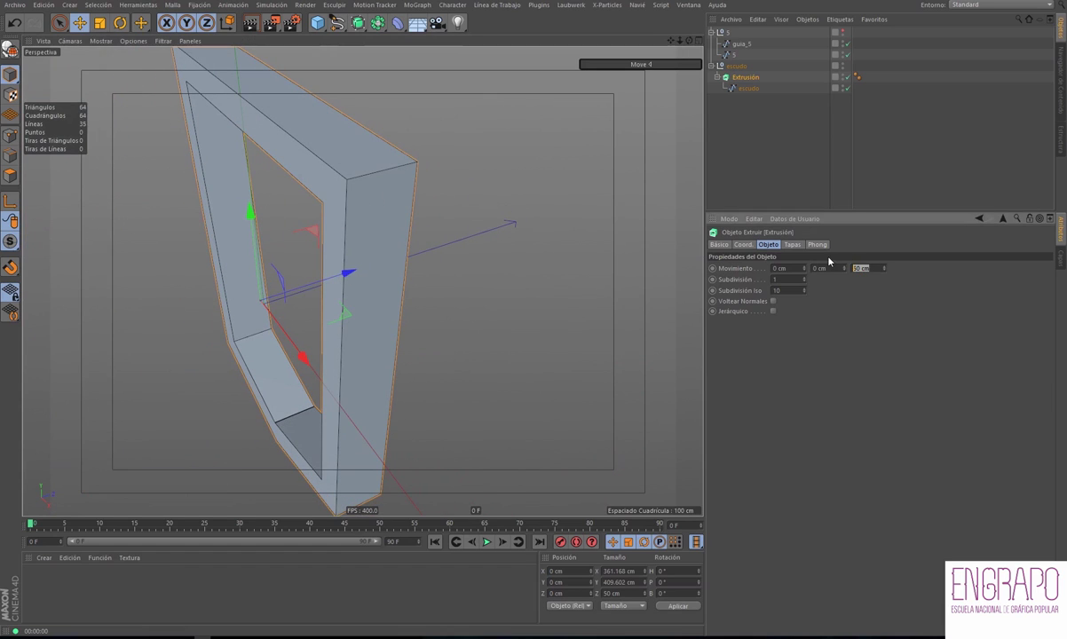
pyautogui.press('Return')
pyautogui.moveTo(433, 267)
pyautogui.keyDown('alt'); pyautogui.mouseDown()
pyautogui.moveTo(400, 255)
pyautogui.moveTo(380, 262)
pyautogui.moveTo(464, 236)
pyautogui.moveTo(328, 197)
pyautogui.moveTo(440, 202)
pyautogui.moveTo(407, 265)
pyautogui.moveTo(421, 262)
pyautogui.moveTo(440, 231)
pyautogui.moveTo(393, 288)
pyautogui.moveTo(469, 272)
pyautogui.moveTo(511, 243)
pyautogui.mouseUp(); pyautogui.keyUp('alt')
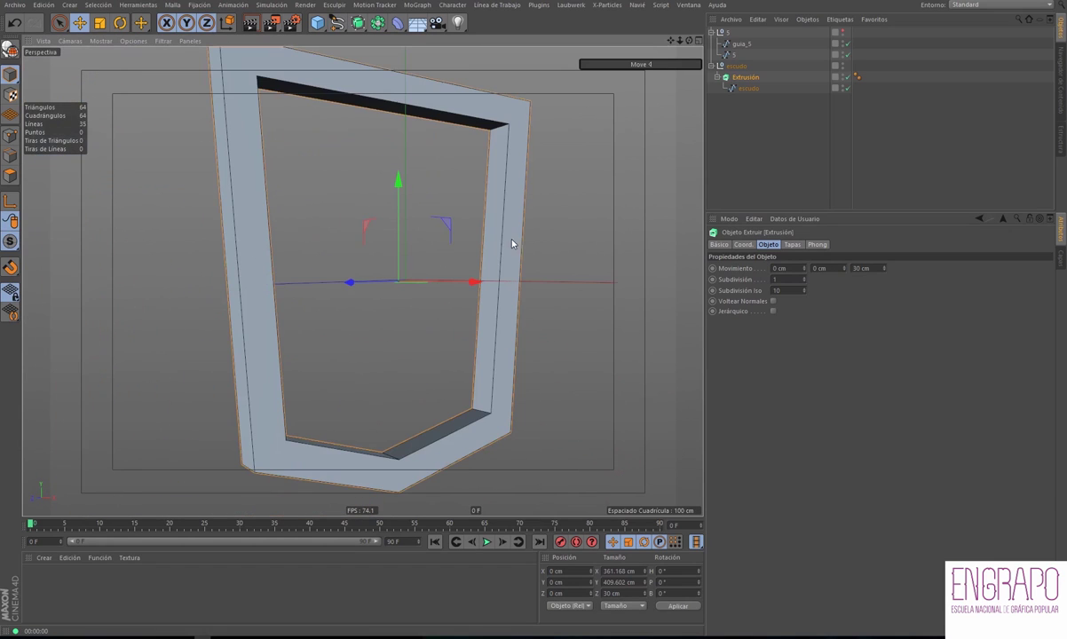
pyautogui.moveTo(747, 251)
pyautogui.keyDown('alt'); pyautogui.mouseDown()
pyautogui.moveTo(603, 257)
pyautogui.moveTo(794, 247)
pyautogui.mouseUp(); pyautogui.keyUp('alt')
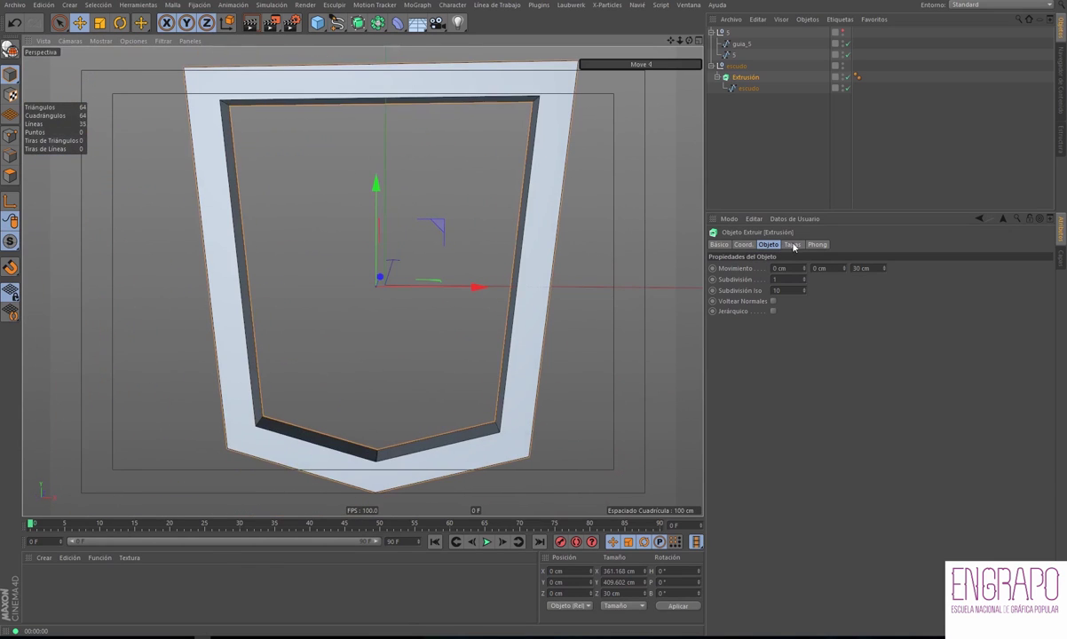
# Show the extrusion's cap settings and zoom in on the shield's depth and upper edge
pyautogui.click(791, 245)
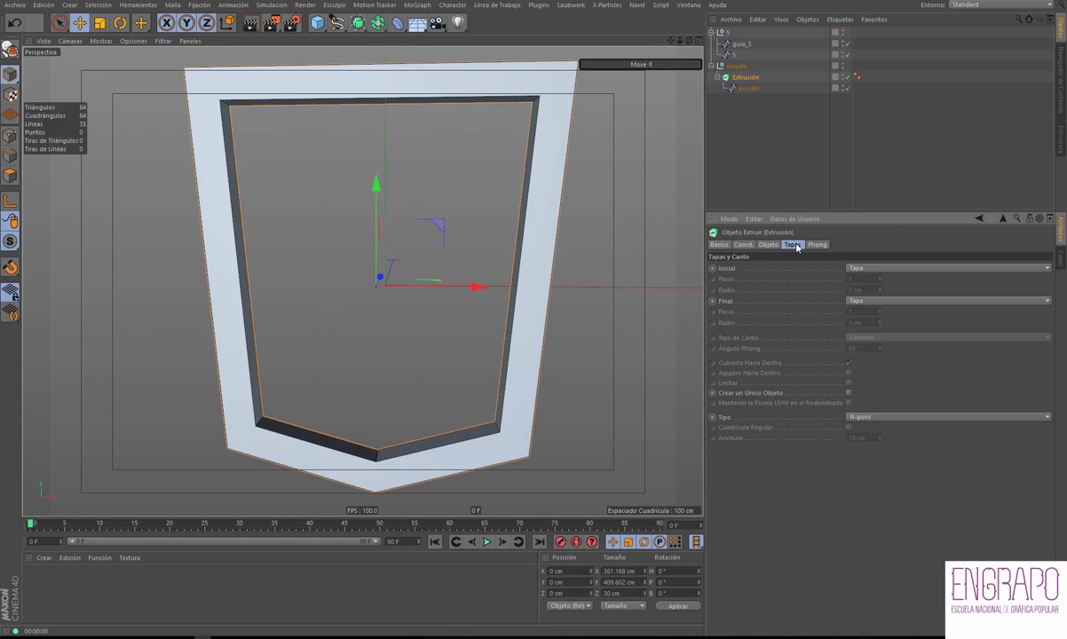
pyautogui.moveTo(612, 232)
pyautogui.keyDown('alt'); pyautogui.mouseDown()
pyautogui.moveTo(564, 252)
pyautogui.moveTo(552, 279)
pyautogui.mouseUp(); pyautogui.keyUp('alt')
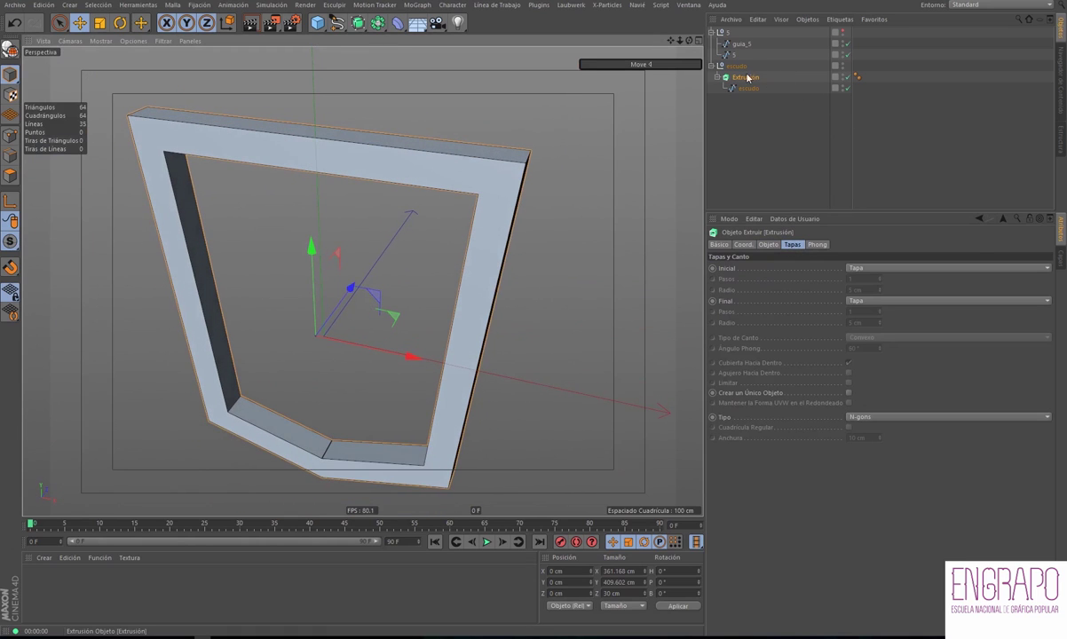
pyautogui.keyDown('alt'); pyautogui.moveTo(590, 226); pyautogui.dragTo(562, 226); pyautogui.keyUp('alt')
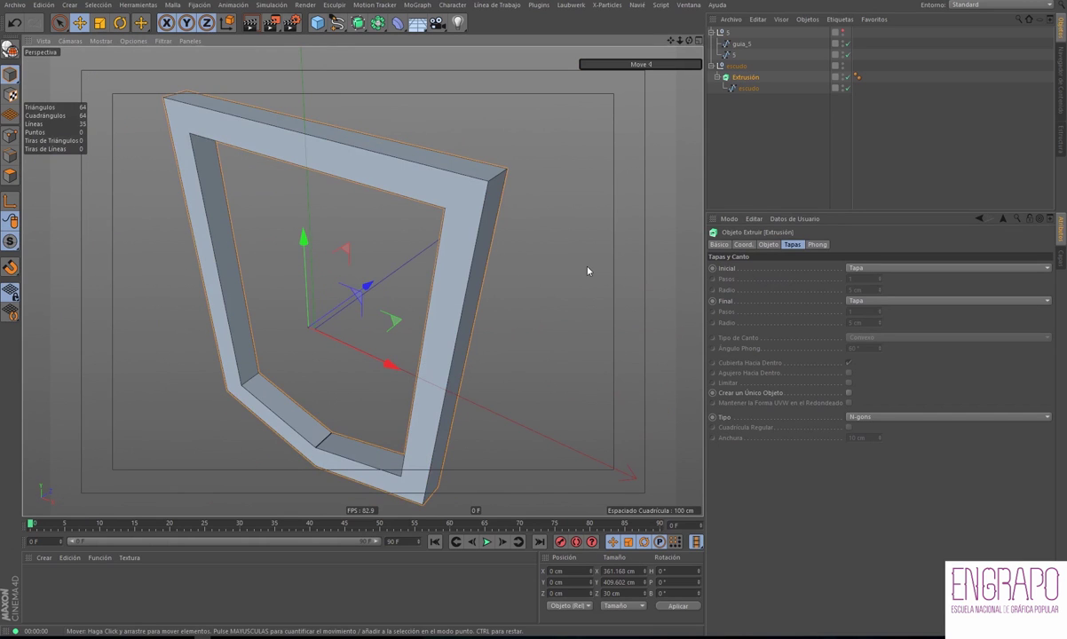
pyautogui.keyDown('alt'); pyautogui.moveTo(587, 271); pyautogui.dragTo(541, 257); pyautogui.keyUp('alt')
pyautogui.scroll(5, 498, 195)
pyautogui.scroll(3, 506, 177)
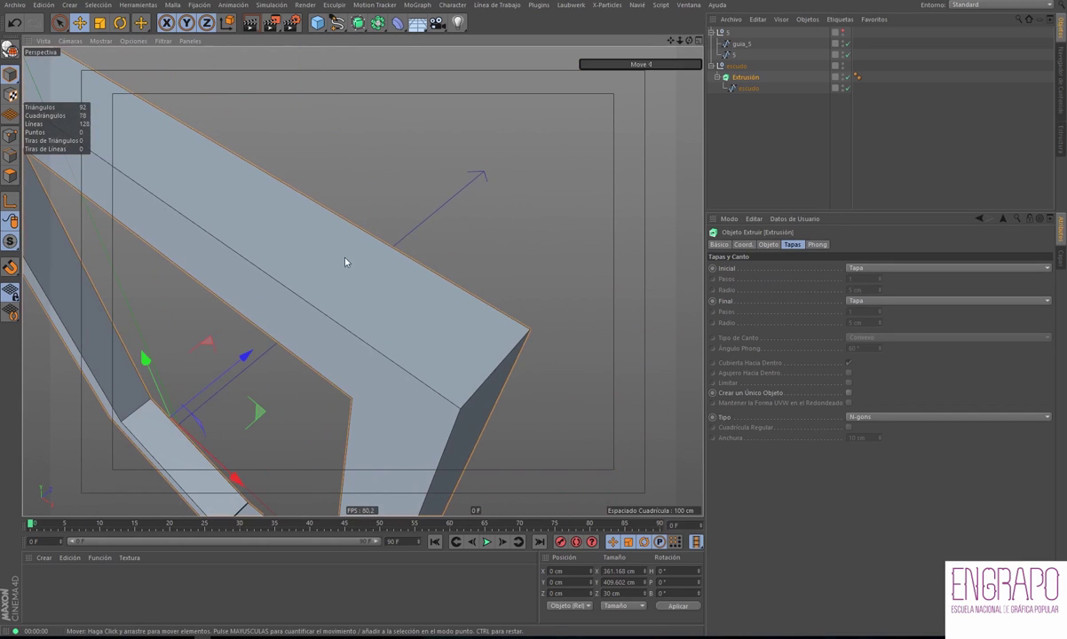
pyautogui.scroll(-2, 293, 337)
pyautogui.scroll(-2, 294, 343)
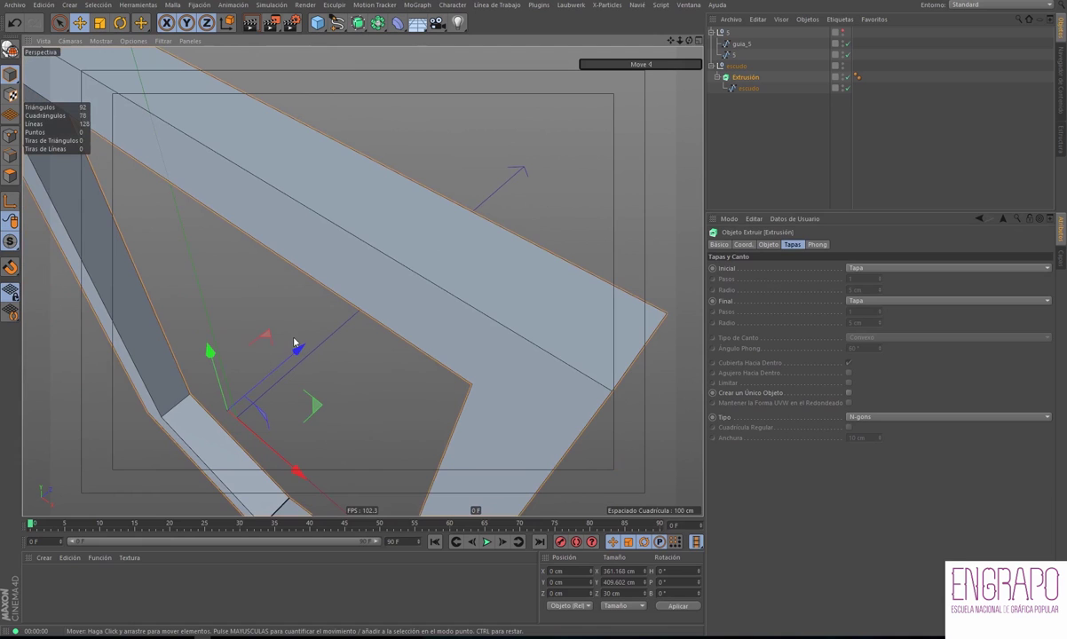
# Orbit around the frame's inside and top face to check its five depth segments
pyautogui.keyDown('alt'); pyautogui.moveTo(295, 342); pyautogui.dragTo(310, 299); pyautogui.keyUp('alt')
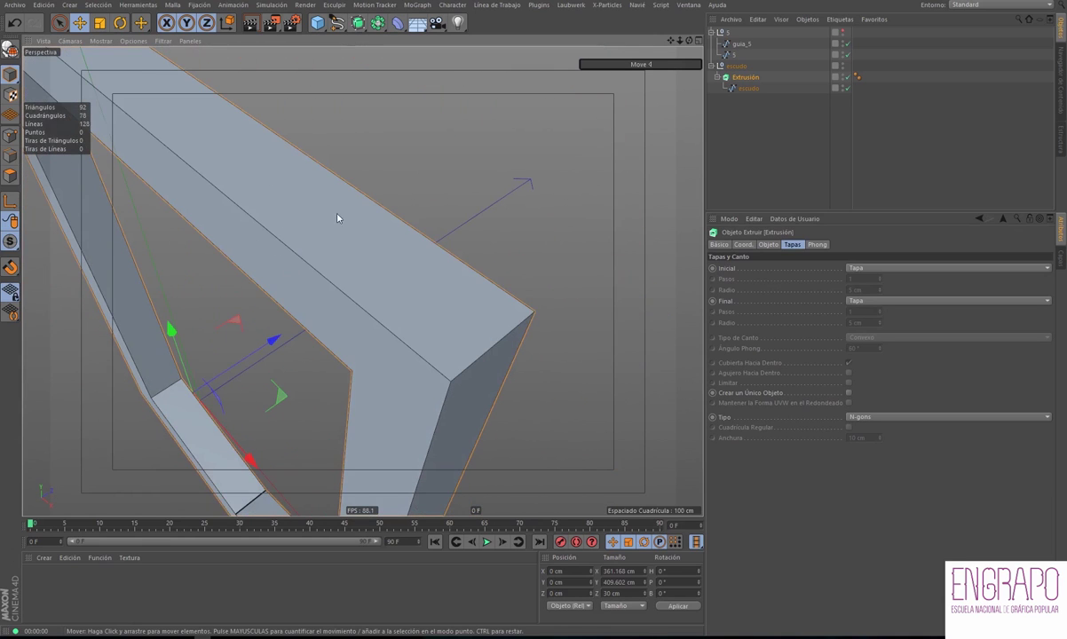
pyautogui.keyDown('alt'); pyautogui.moveTo(336, 217); pyautogui.dragTo(425, 307); pyautogui.keyUp('alt')
pyautogui.keyDown('alt'); pyautogui.moveTo(502, 364); pyautogui.dragTo(505, 357); pyautogui.keyUp('alt')
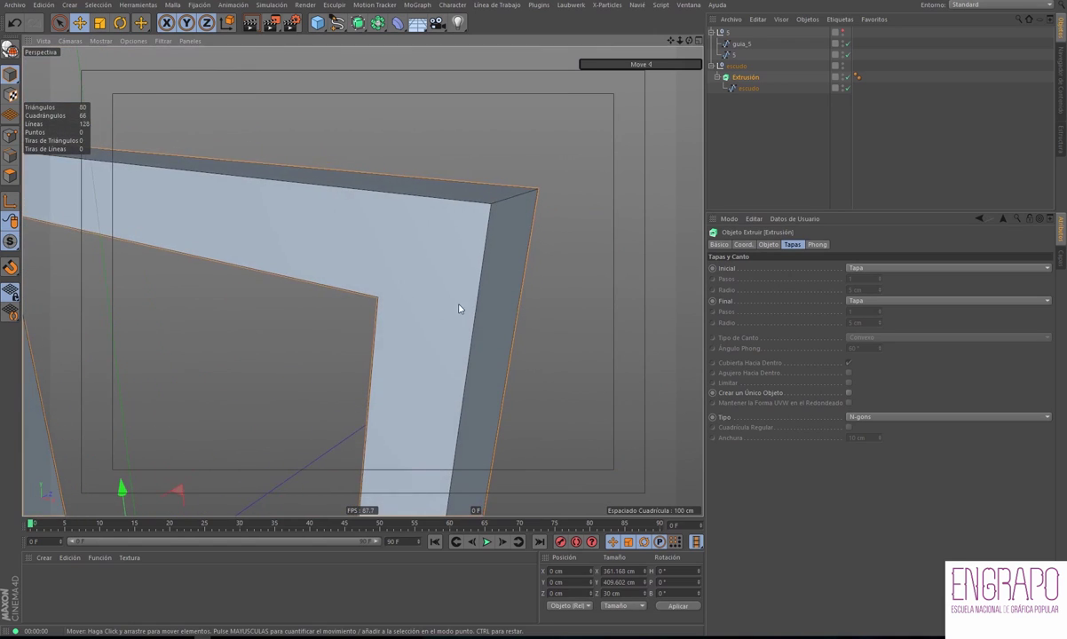
pyautogui.scroll(-3, 457, 275)
pyautogui.scroll(-1, 435, 191)
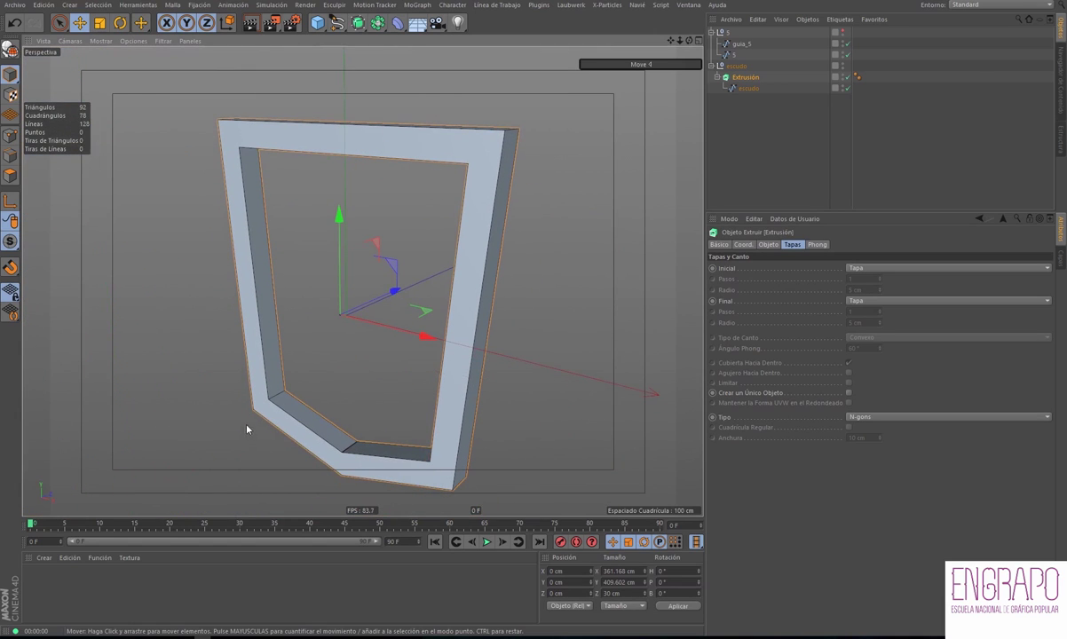
pyautogui.keyDown('alt'); pyautogui.moveTo(246, 432); pyautogui.dragTo(507, 400); pyautogui.keyUp('alt')
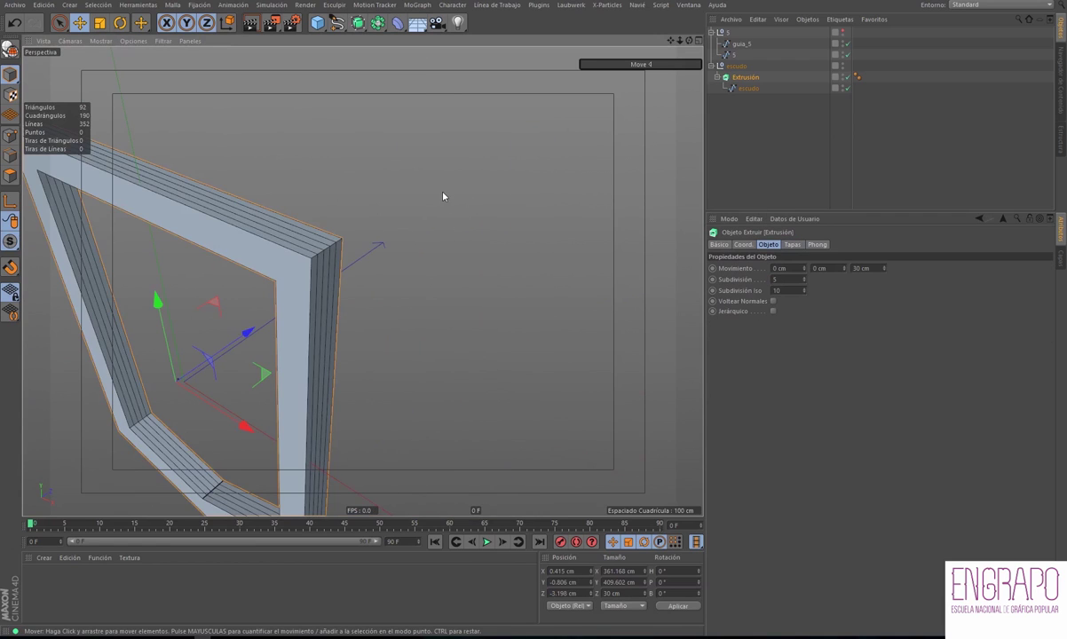
pyautogui.keyDown('alt'); pyautogui.moveTo(443, 196); pyautogui.dragTo(398, 245); pyautogui.keyUp('alt')
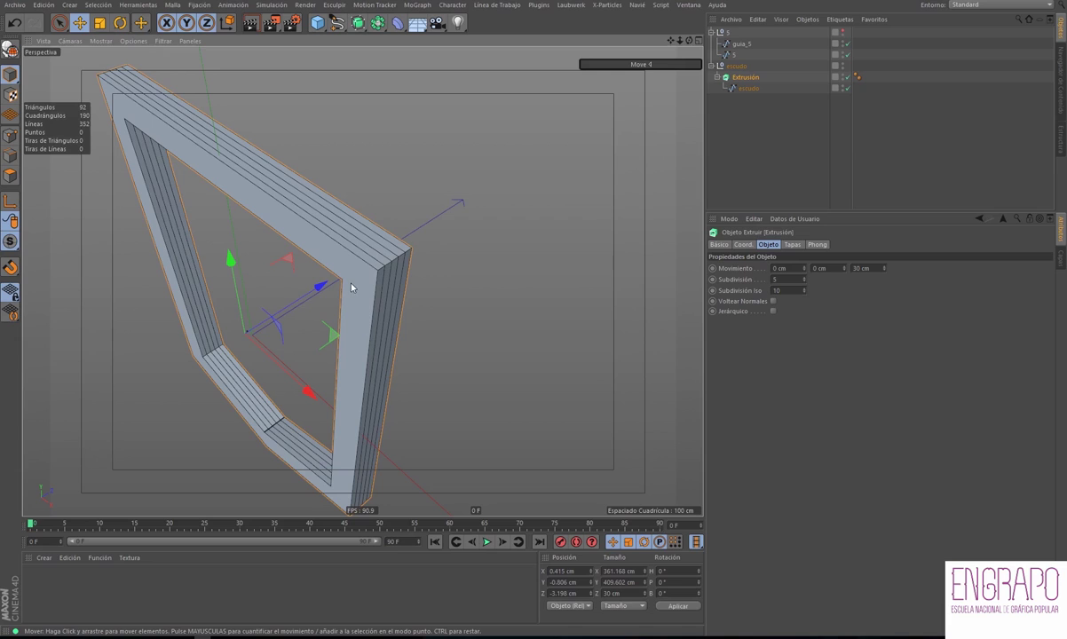
# Show the Tapas settings and inspect the 30 cm frame's start and end caps from several angles
pyautogui.click(791, 245)
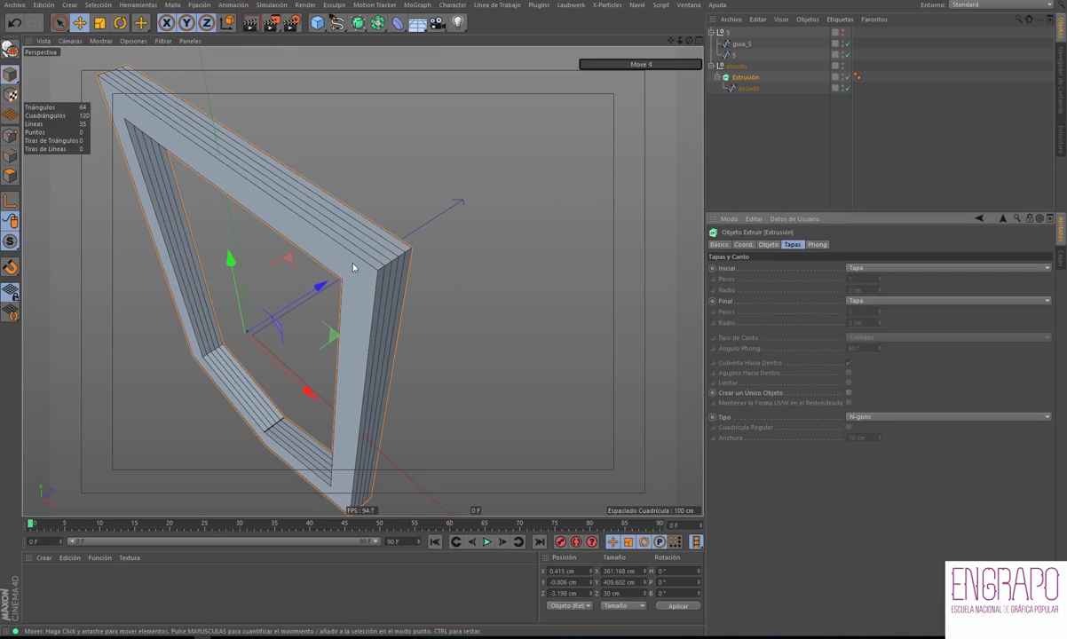
pyautogui.keyDown('alt'); pyautogui.moveTo(364, 279); pyautogui.dragTo(355, 258); pyautogui.keyUp('alt')
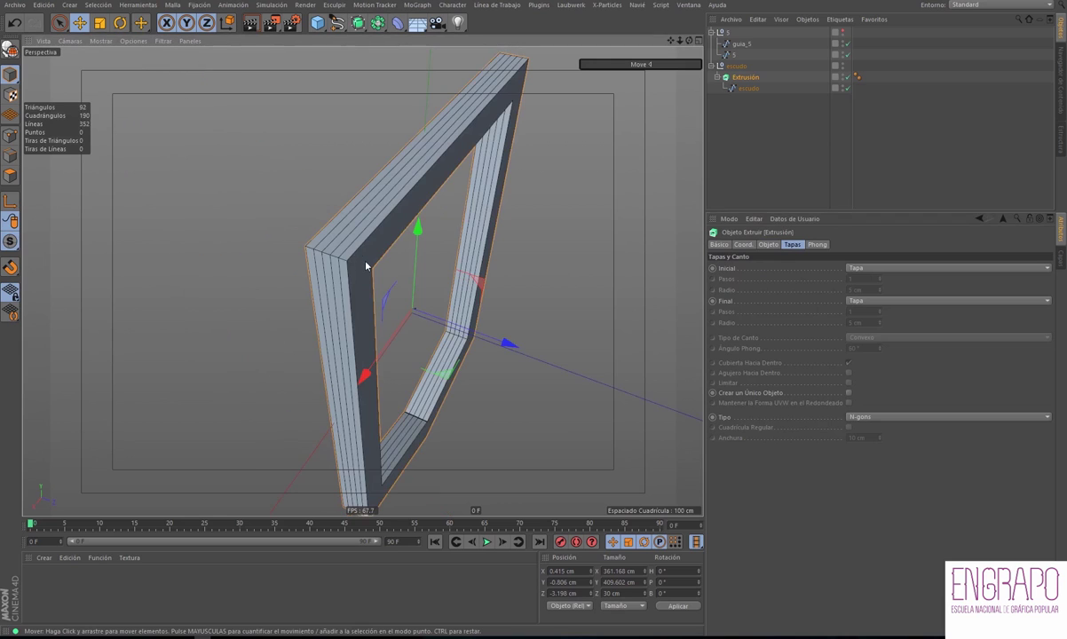
pyautogui.moveTo(456, 283)
pyautogui.keyDown('alt'); pyautogui.mouseDown()
pyautogui.moveTo(543, 291)
pyautogui.moveTo(432, 222)
pyautogui.moveTo(526, 190)
pyautogui.moveTo(571, 244)
pyautogui.moveTo(731, 269)
pyautogui.mouseUp(); pyautogui.keyUp('alt')
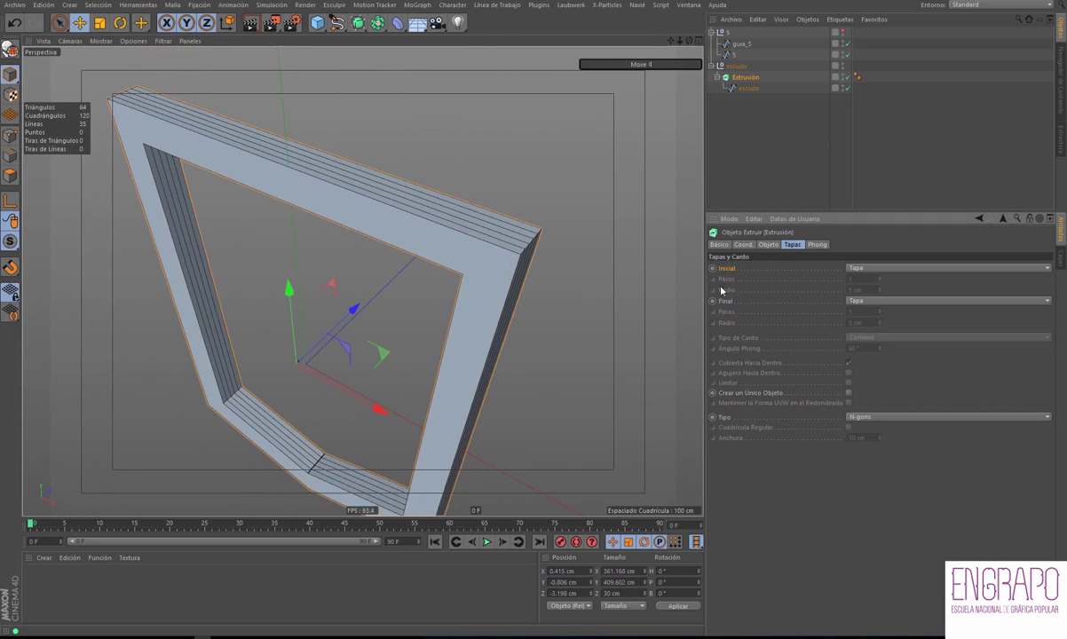
pyautogui.moveTo(561, 279)
pyautogui.keyDown('alt'); pyautogui.mouseDown()
pyautogui.moveTo(486, 213)
pyautogui.moveTo(422, 286)
pyautogui.moveTo(534, 283)
pyautogui.moveTo(550, 267)
pyautogui.mouseUp(); pyautogui.keyUp('alt')
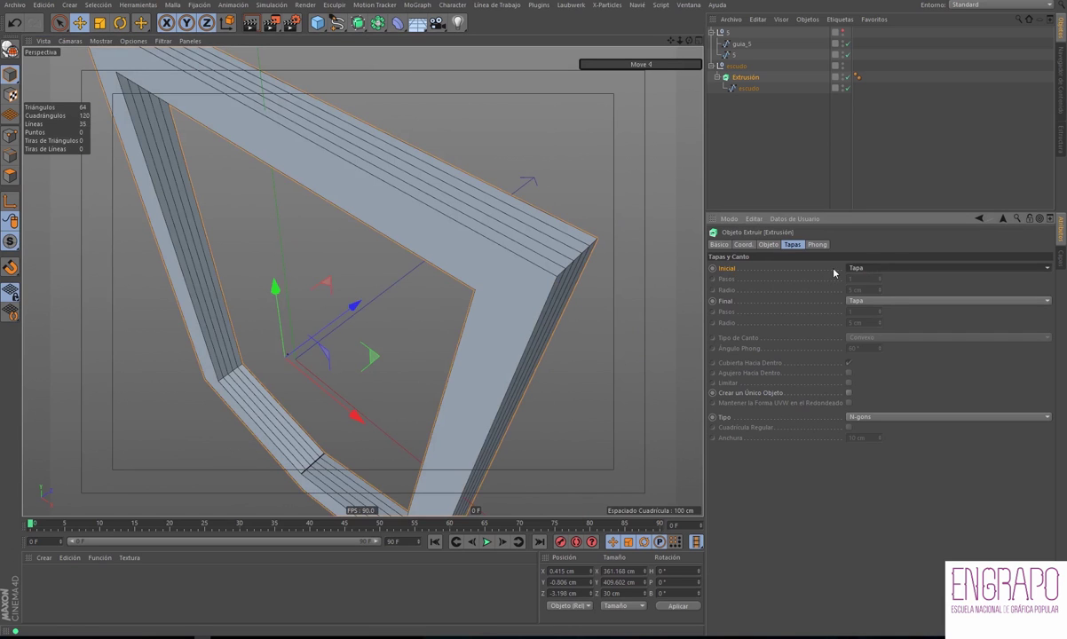
# Set the start cap to Tapa con Canto, giving the frame a 5 cm bevel
pyautogui.click(856, 269)
pyautogui.click(866, 298)
pyautogui.keyDown('alt'); pyautogui.moveTo(606, 304); pyautogui.dragTo(473, 248); pyautogui.keyUp('alt')
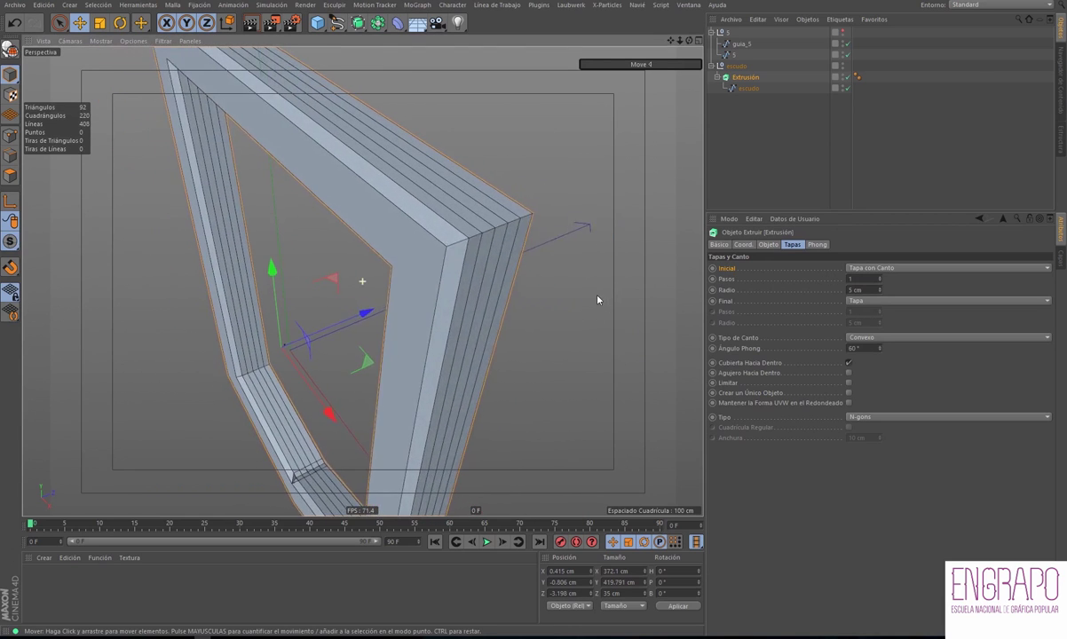
# Reset the extrusion's Subdivisión and move in close to the bevelled corner
pyautogui.click(769, 245)
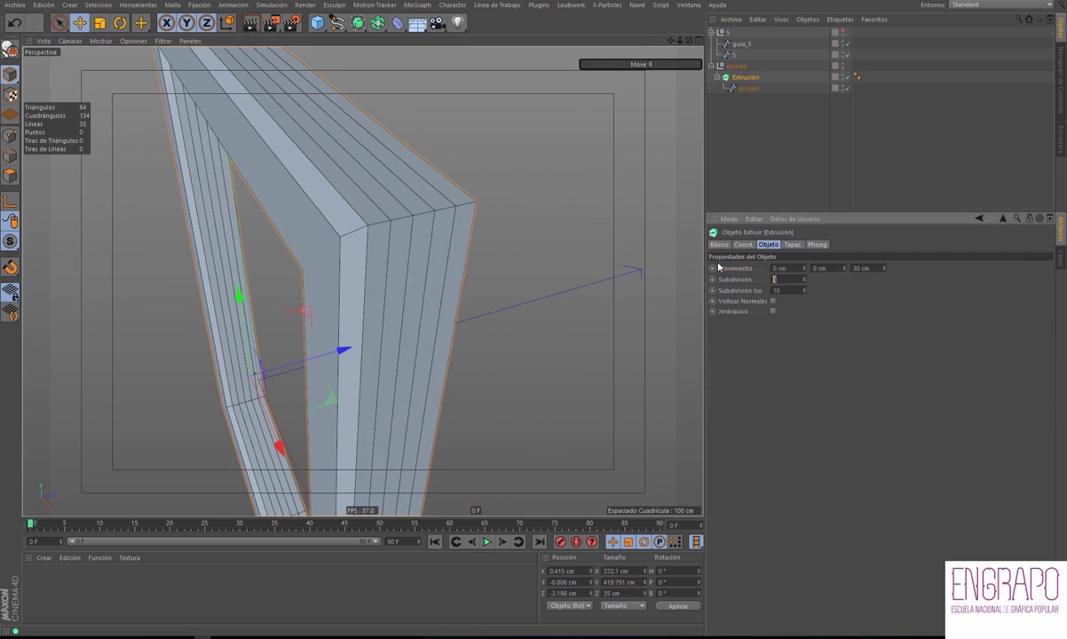
pyautogui.click(792, 244)
pyautogui.keyDown('alt'); pyautogui.moveTo(621, 267); pyautogui.dragTo(469, 229); pyautogui.keyUp('alt')
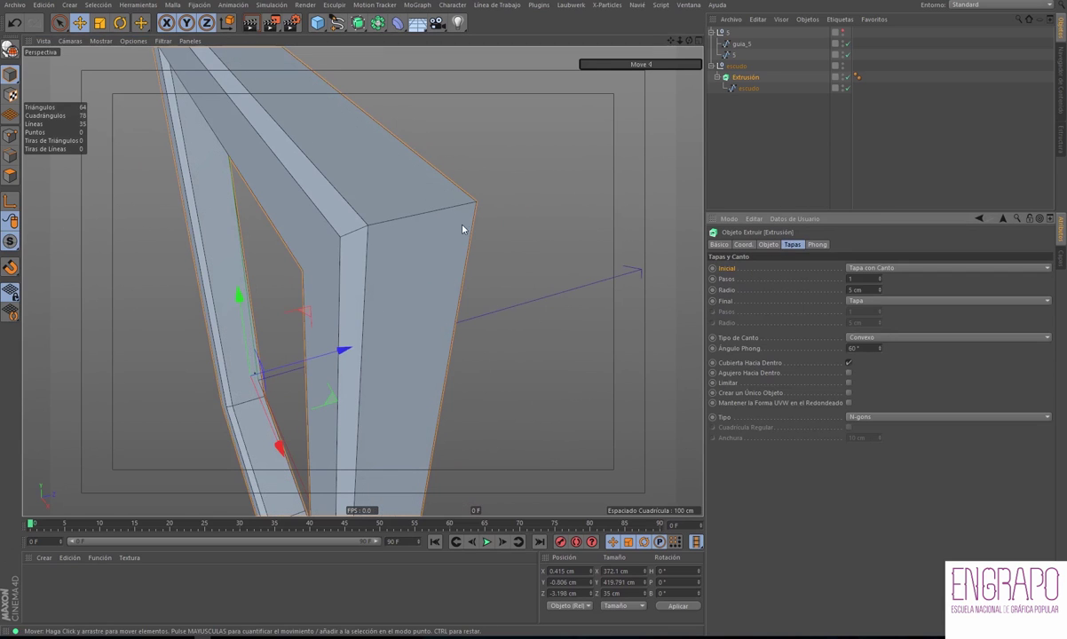
pyautogui.scroll(2, 469, 229)
pyautogui.keyDown('alt'); pyautogui.moveTo(385, 240); pyautogui.dragTo(277, 153); pyautogui.keyUp('alt')
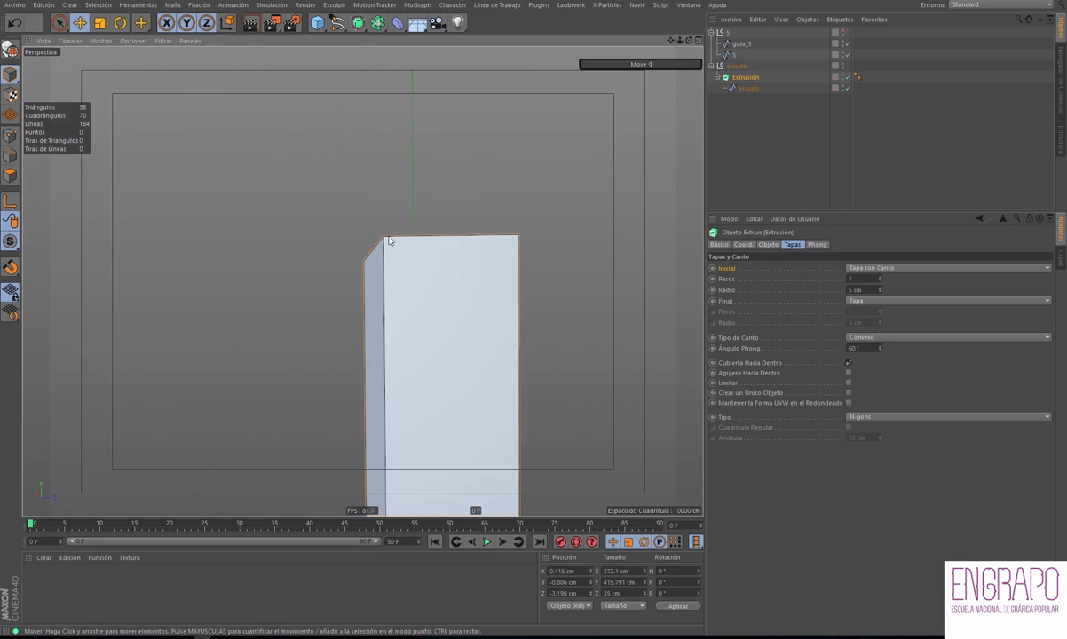
pyautogui.moveTo(364, 271)
pyautogui.keyDown('alt'); pyautogui.mouseDown()
pyautogui.moveTo(308, 282)
pyautogui.moveTo(373, 282)
pyautogui.mouseUp(); pyautogui.keyUp('alt')
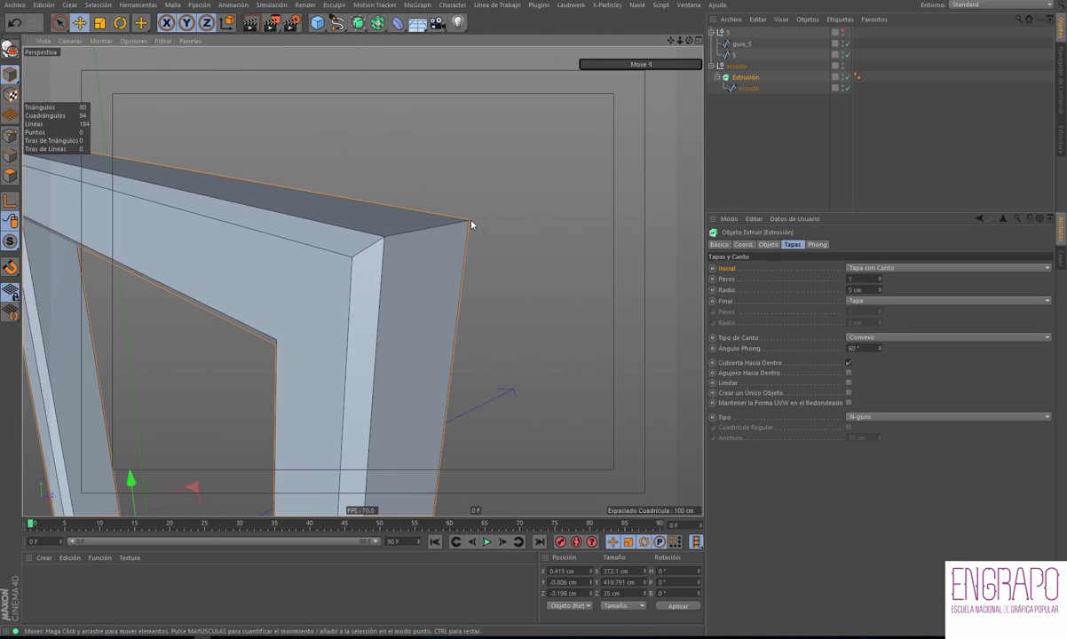
pyautogui.scroll(-4, 550, 245)
# Inspect the bevelled frame from side, three-quarter and frontal views
pyautogui.moveTo(534, 295)
pyautogui.keyDown('alt'); pyautogui.mouseDown()
pyautogui.moveTo(406, 441)
pyautogui.moveTo(367, 283)
pyautogui.mouseUp(); pyautogui.keyUp('alt')
pyautogui.scroll(-3, 247, 323)
pyautogui.moveTo(247, 324)
pyautogui.keyDown('alt'); pyautogui.mouseDown()
pyautogui.moveTo(289, 388)
pyautogui.moveTo(138, 345)
pyautogui.moveTo(198, 341)
pyautogui.moveTo(228, 323)
pyautogui.mouseUp(); pyautogui.keyUp('alt')
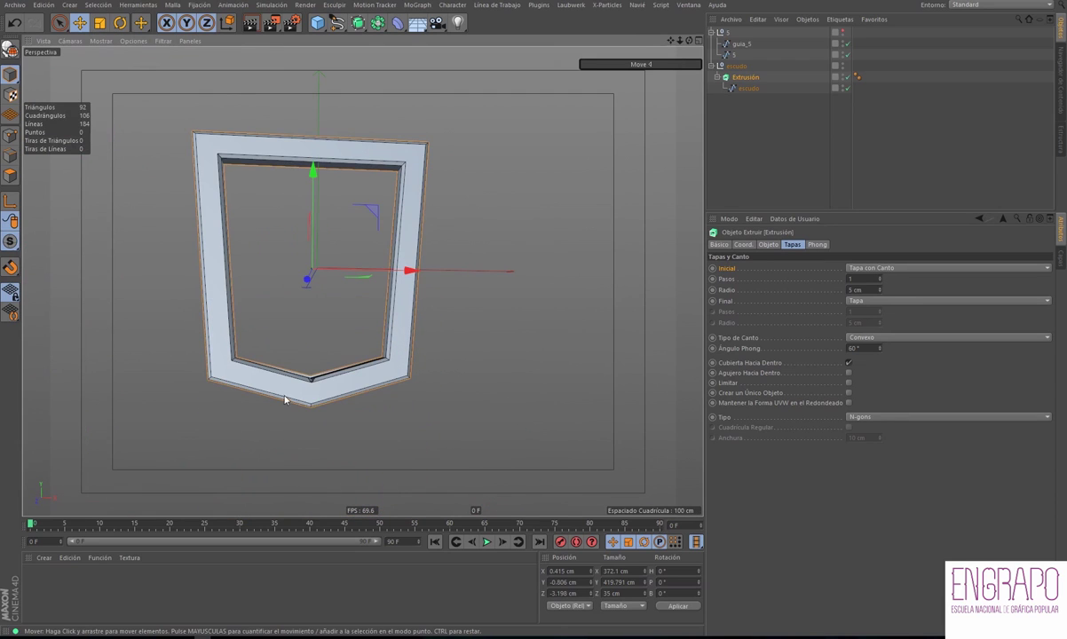
pyautogui.moveTo(308, 354)
pyautogui.keyDown('alt'); pyautogui.mouseDown()
pyautogui.moveTo(252, 227)
pyautogui.moveTo(174, 208)
pyautogui.moveTo(321, 142)
pyautogui.moveTo(364, 160)
pyautogui.moveTo(375, 150)
pyautogui.mouseUp(); pyautogui.keyUp('alt')
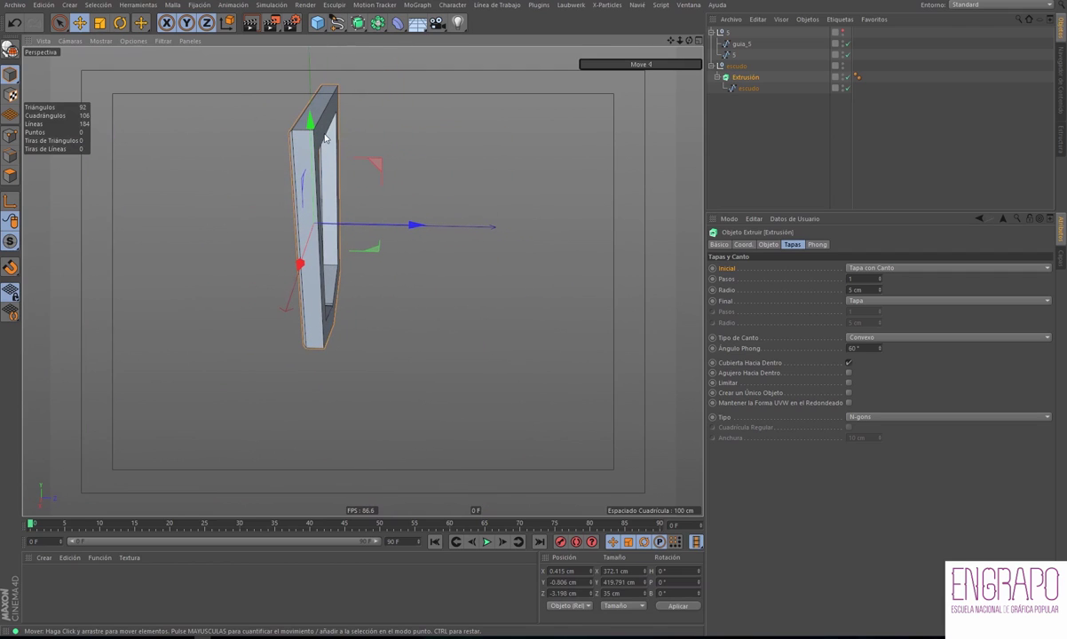
pyautogui.moveTo(333, 135)
pyautogui.keyDown('alt'); pyautogui.mouseDown()
pyautogui.moveTo(400, 147)
pyautogui.moveTo(453, 136)
pyautogui.moveTo(411, 144)
pyautogui.mouseUp(); pyautogui.keyUp('alt')
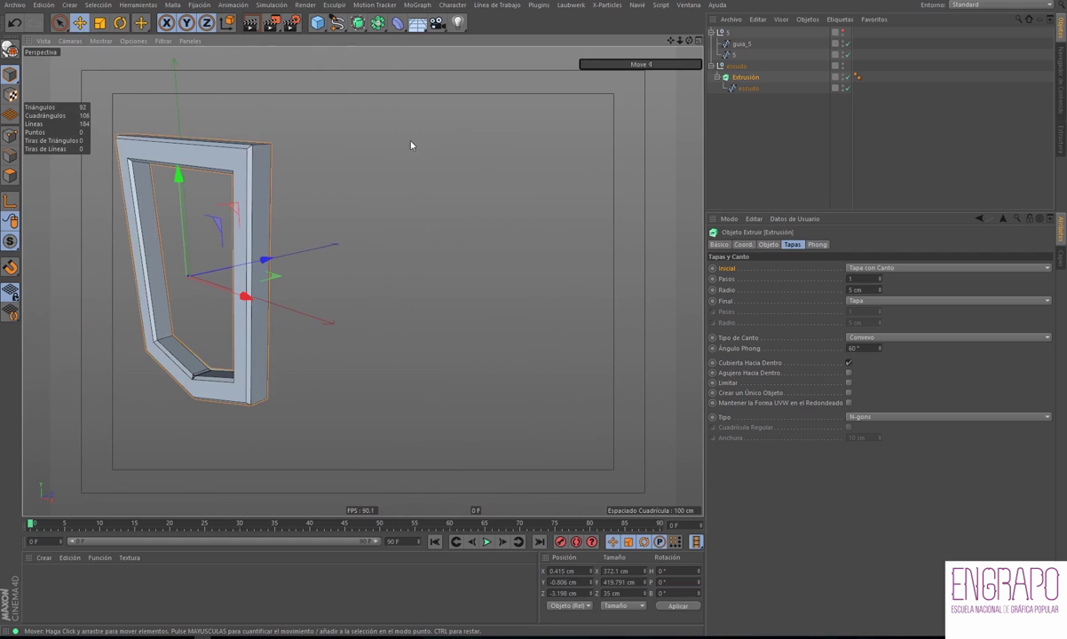
pyautogui.keyDown('alt'); pyautogui.moveTo(337, 207); pyautogui.dragTo(460, 335); pyautogui.keyUp('alt')
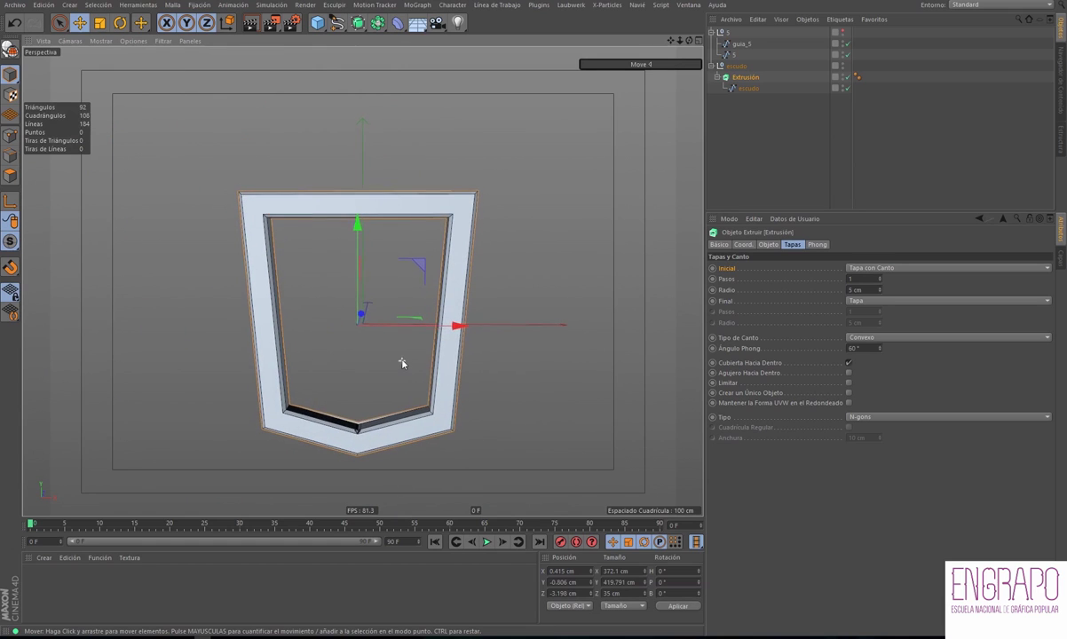
pyautogui.scroll(2, 402, 360)
pyautogui.scroll(1, 411, 353)
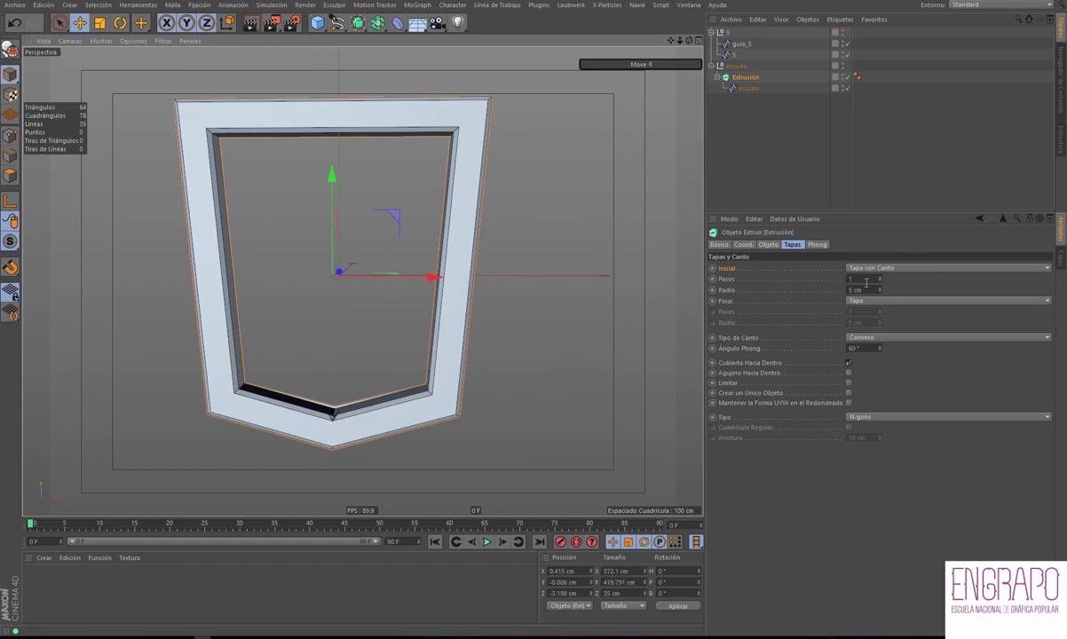
pyautogui.keyDown('alt'); pyautogui.moveTo(536, 241); pyautogui.dragTo(545, 181); pyautogui.keyUp('alt')
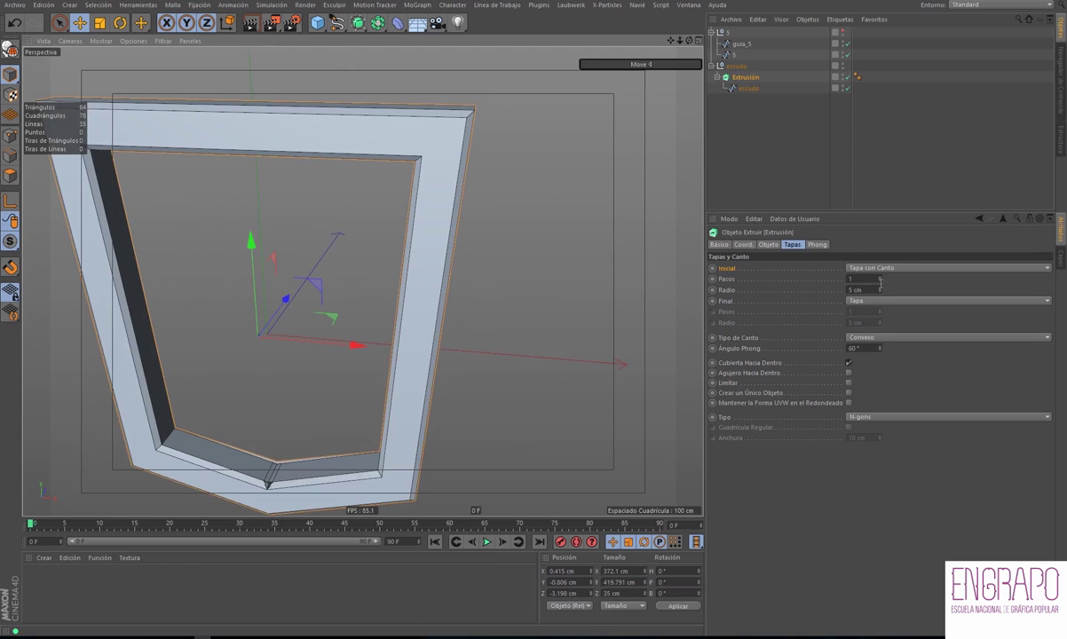
pyautogui.click(885, 337)
# Try Cóncavo and Medio Círculo bevel shapes, then settle on 1 Paso
pyautogui.click(852, 348)
pyautogui.moveTo(624, 166)
pyautogui.keyDown('alt'); pyautogui.mouseDown()
pyautogui.moveTo(586, 203)
pyautogui.moveTo(498, 247)
pyautogui.moveTo(529, 257)
pyautogui.mouseUp(); pyautogui.keyUp('alt')
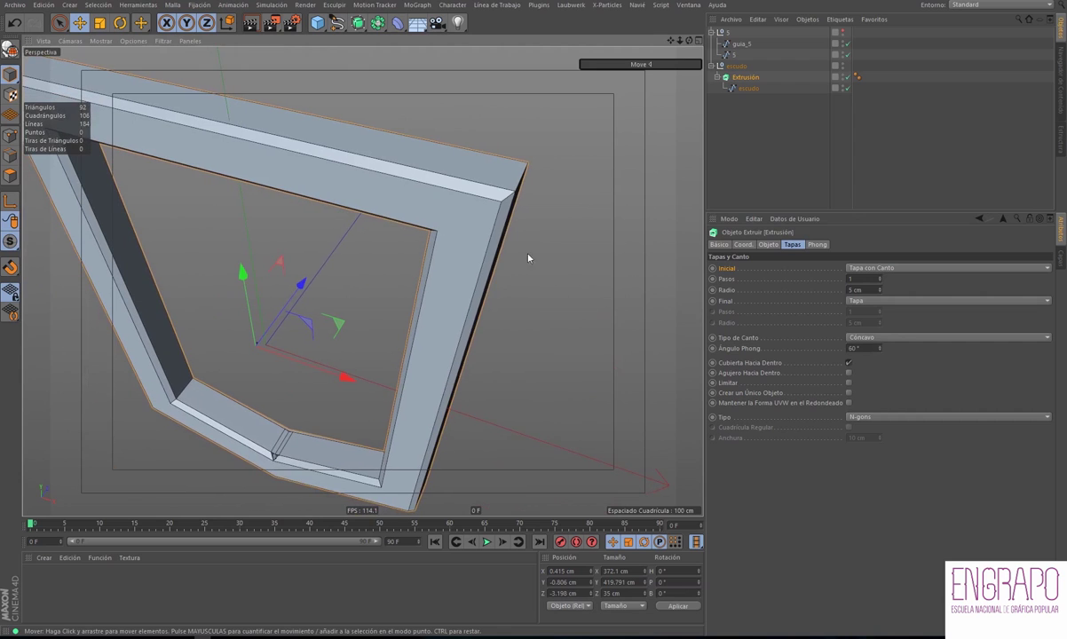
pyautogui.click(884, 337)
pyautogui.click(883, 351)
pyautogui.click(879, 338)
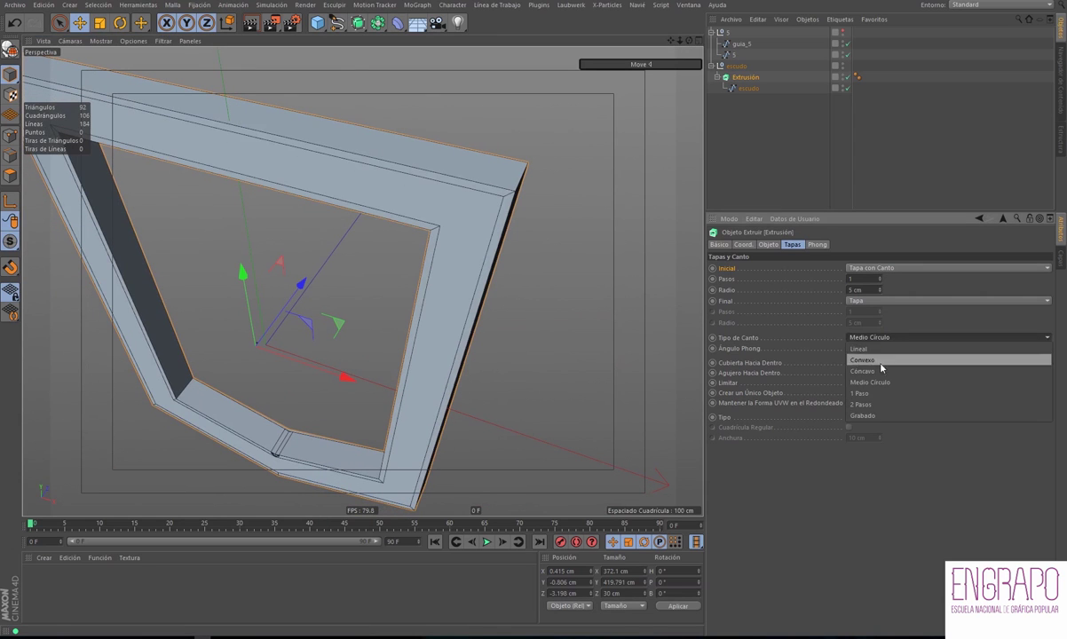
pyautogui.click(826, 327)
pyautogui.moveTo(583, 228)
pyautogui.keyDown('alt'); pyautogui.mouseDown()
pyautogui.moveTo(645, 266)
pyautogui.moveTo(421, 304)
pyautogui.mouseUp(); pyautogui.keyUp('alt')
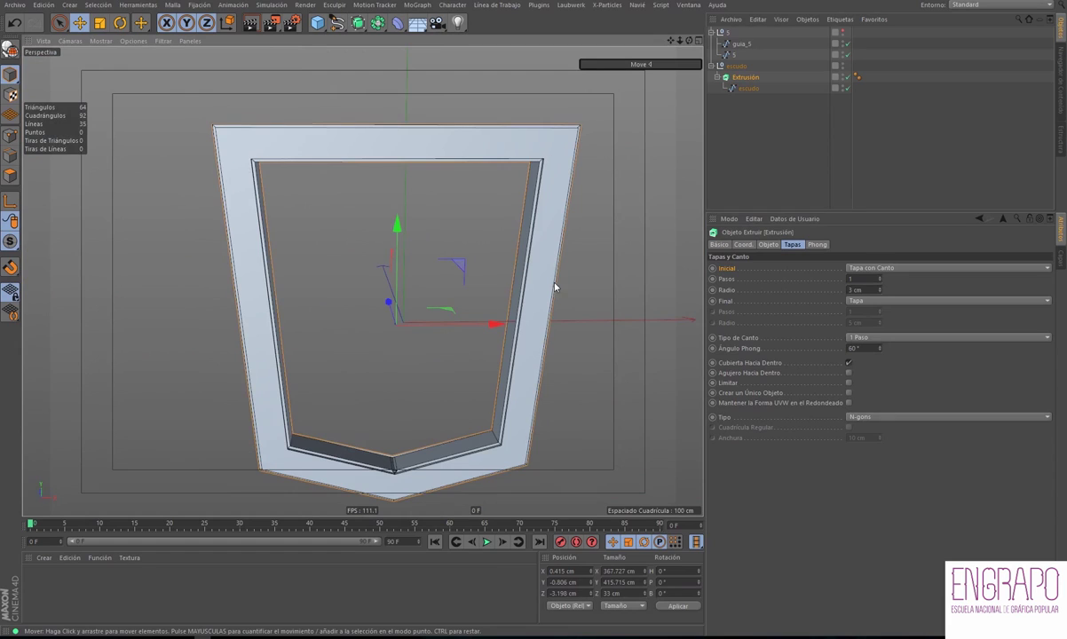
# Check the 1 Paso, 3 cm-radius bevel on the frame's side and depth
pyautogui.keyDown('alt'); pyautogui.moveTo(663, 348); pyautogui.dragTo(889, 439); pyautogui.keyUp('alt')
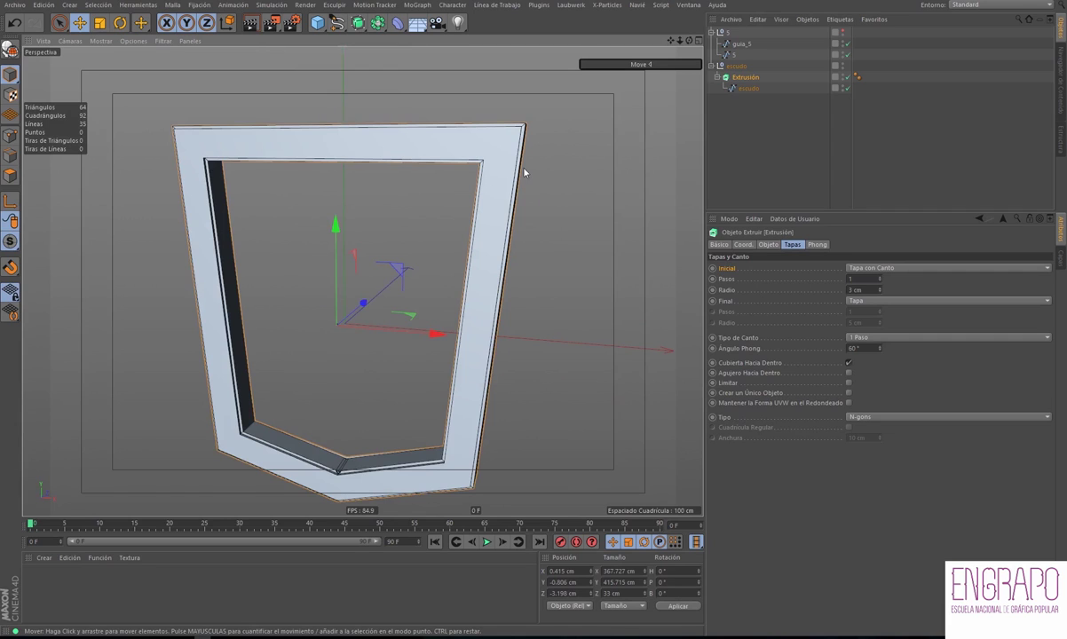
pyautogui.keyDown('alt'); pyautogui.moveTo(532, 183); pyautogui.dragTo(474, 209); pyautogui.keyUp('alt')
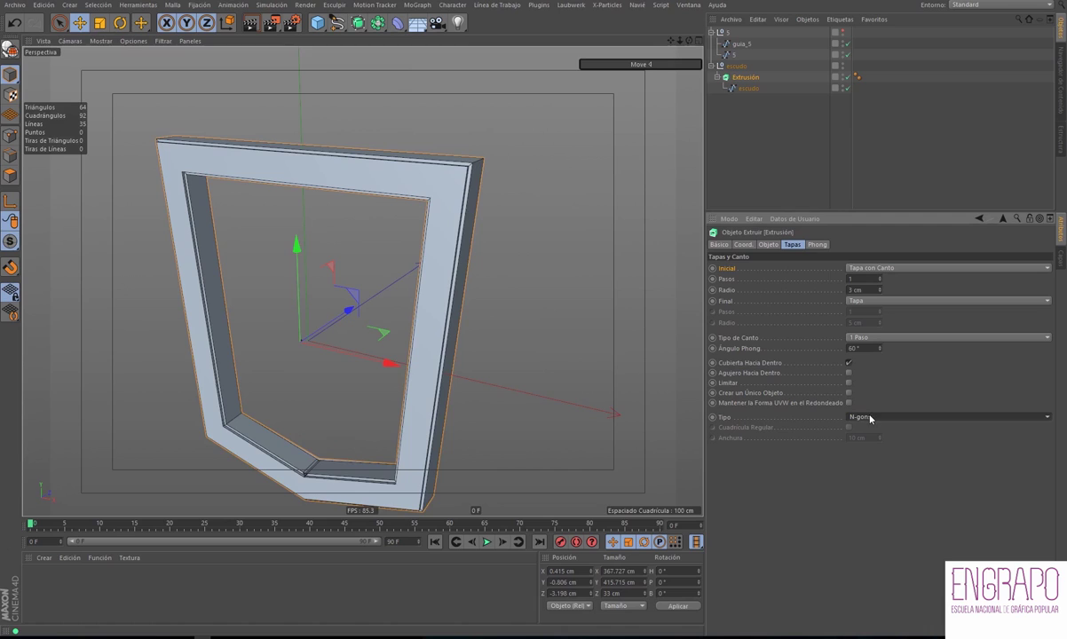
pyautogui.keyDown('alt'); pyautogui.moveTo(555, 334); pyautogui.dragTo(448, 430); pyautogui.keyUp('alt')
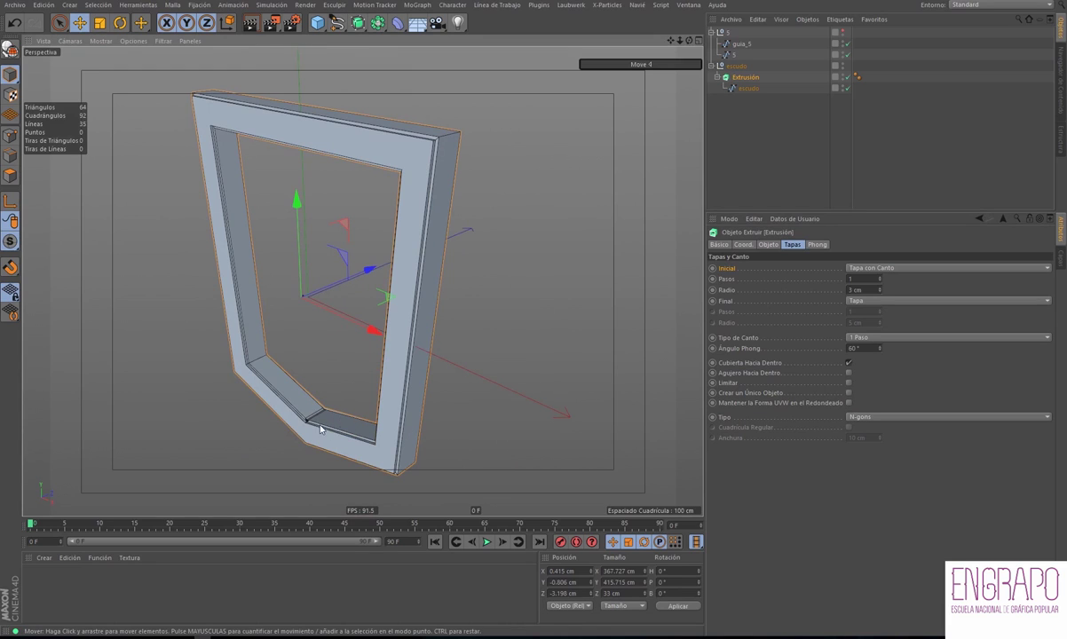
pyautogui.click(861, 416)
# Switch the cap polygons to Cuadrángulos with a regular grid mesh
pyautogui.click(865, 425)
pyautogui.keyDown('alt'); pyautogui.moveTo(441, 431); pyautogui.dragTo(521, 429); pyautogui.keyUp('alt')
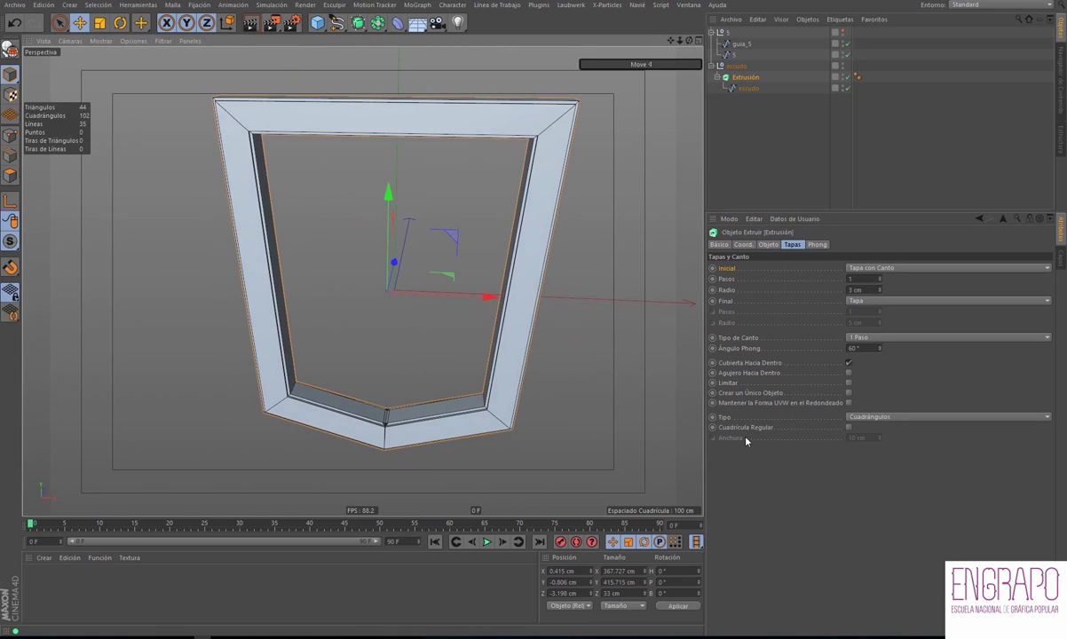
pyautogui.click(848, 427)
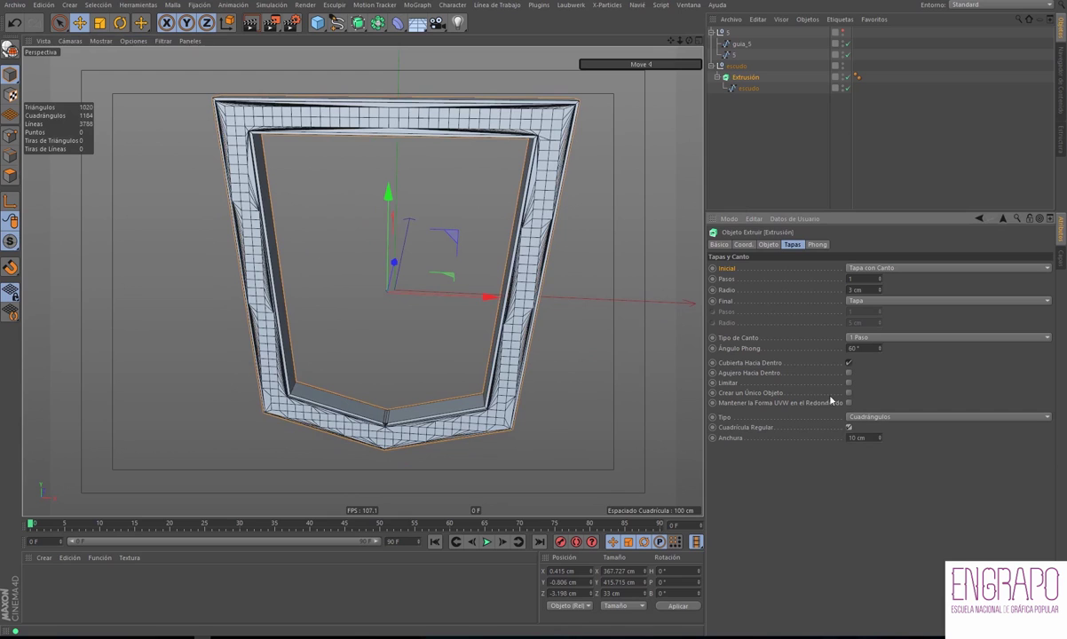
pyautogui.keyDown('alt'); pyautogui.moveTo(593, 199); pyautogui.dragTo(438, 171); pyautogui.keyUp('alt')
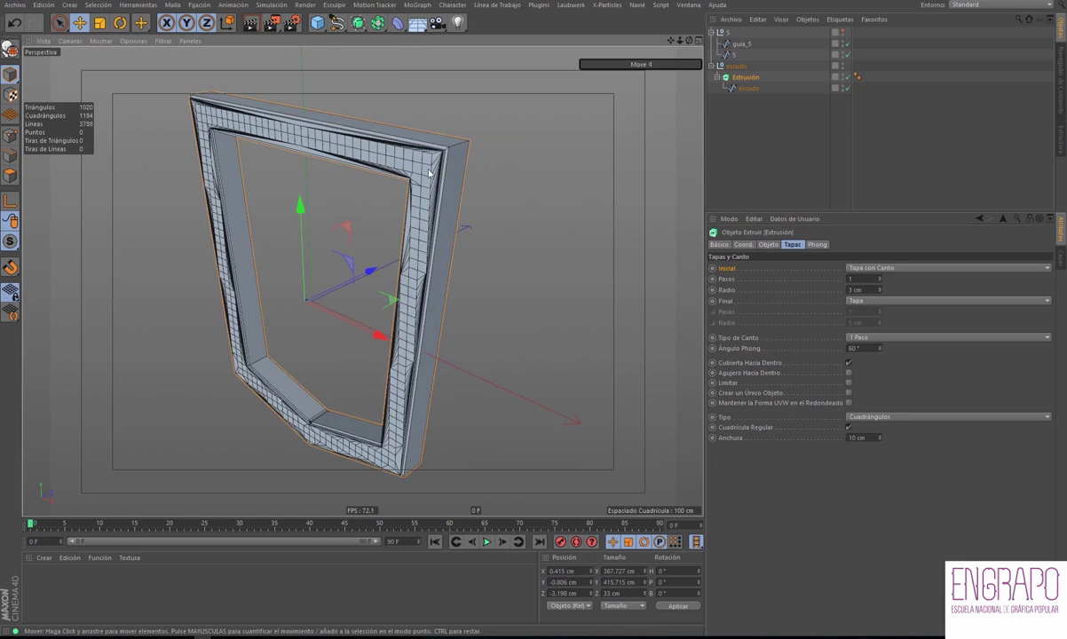
pyautogui.keyDown('alt'); pyautogui.moveTo(553, 370); pyautogui.dragTo(532, 355); pyautogui.keyUp('alt')
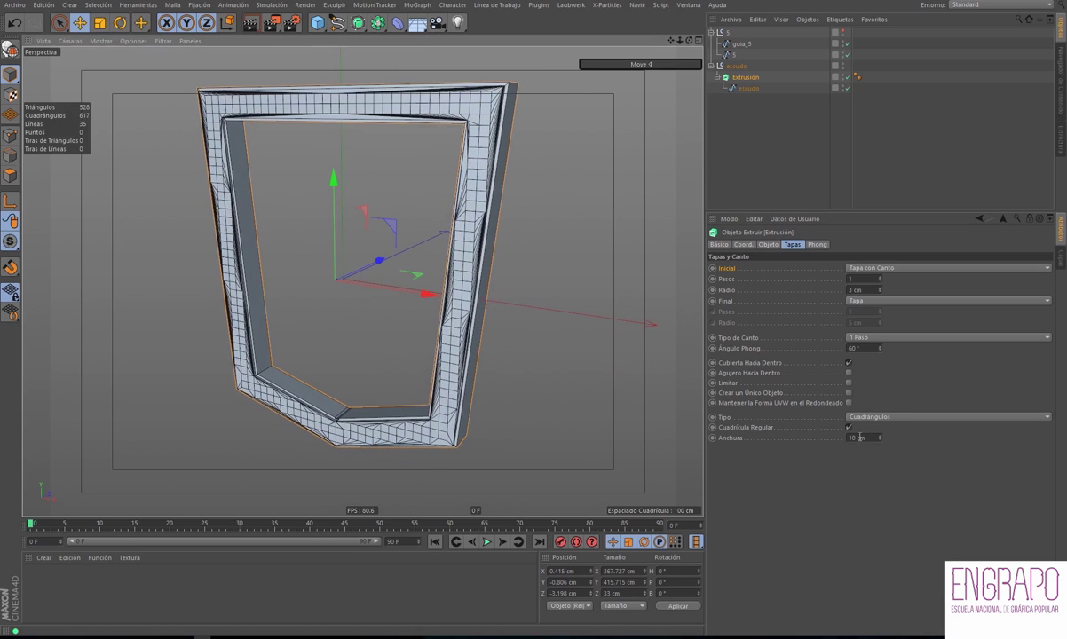
# Set the cap grid width to 5 cm
pyautogui.doubleClick(855, 438)
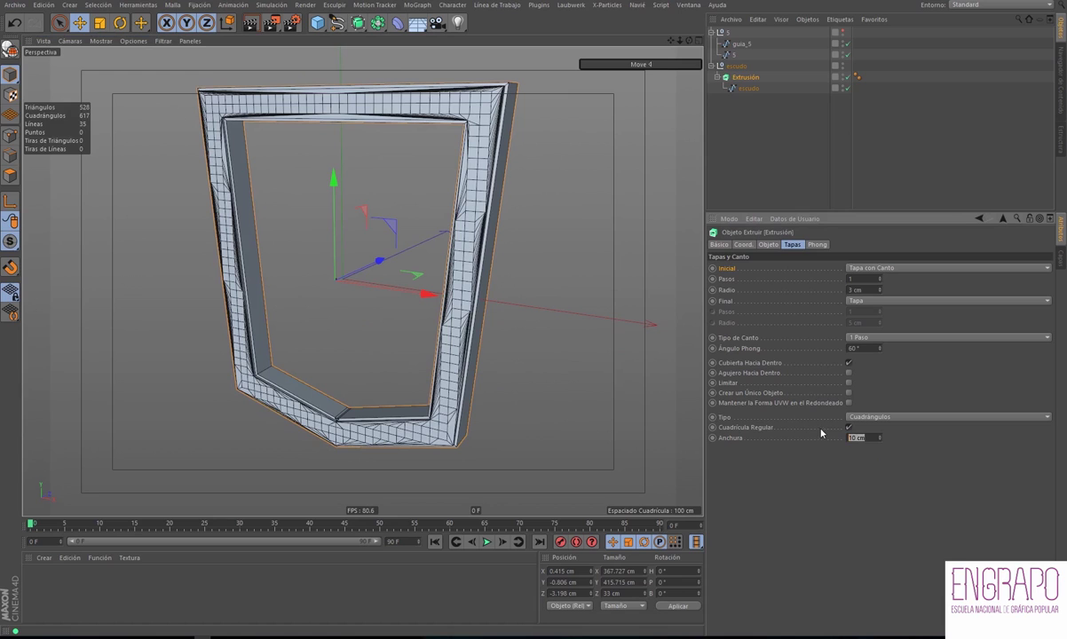
pyautogui.write('5')
pyautogui.press('Return')
pyautogui.keyDown('alt'); pyautogui.moveTo(657, 275); pyautogui.dragTo(590, 233); pyautogui.keyUp('alt')
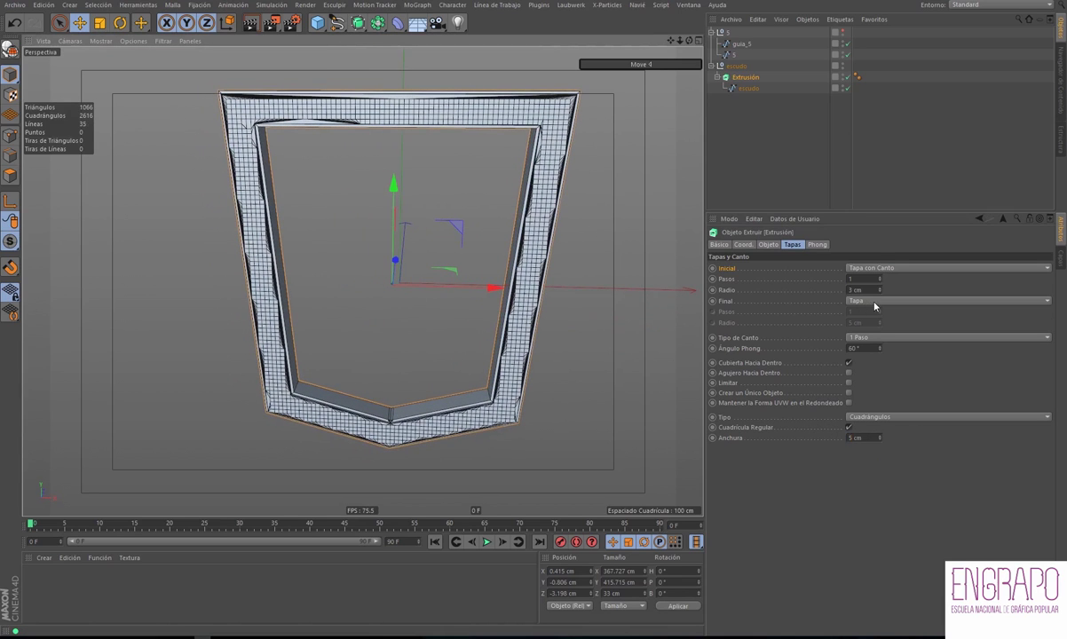
# Set the front cap to Ninguno, then restore it as a plain flat Tapa
pyautogui.click(879, 268)
pyautogui.click(828, 257)
pyautogui.keyDown('alt'); pyautogui.moveTo(604, 213); pyautogui.dragTo(534, 171); pyautogui.keyUp('alt')
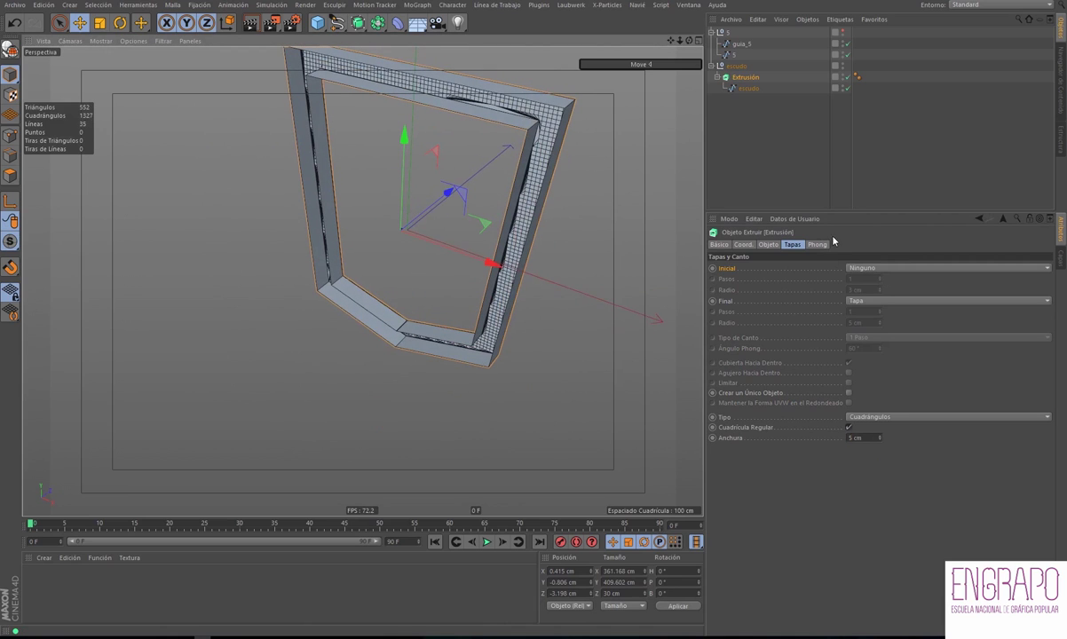
pyautogui.click(850, 267)
pyautogui.click(826, 279)
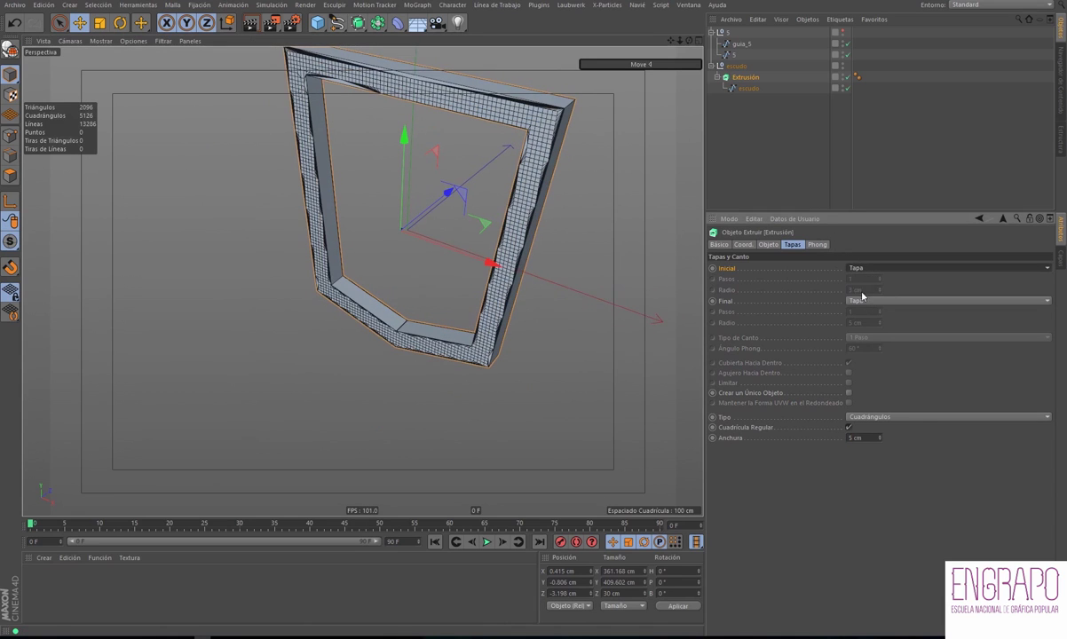
pyautogui.moveTo(653, 164)
pyautogui.keyDown('alt'); pyautogui.mouseDown()
pyautogui.moveTo(517, 276)
pyautogui.moveTo(517, 211)
pyautogui.moveTo(474, 255)
pyautogui.moveTo(551, 161)
pyautogui.moveTo(522, 133)
pyautogui.moveTo(454, 161)
pyautogui.mouseUp(); pyautogui.keyUp('alt')
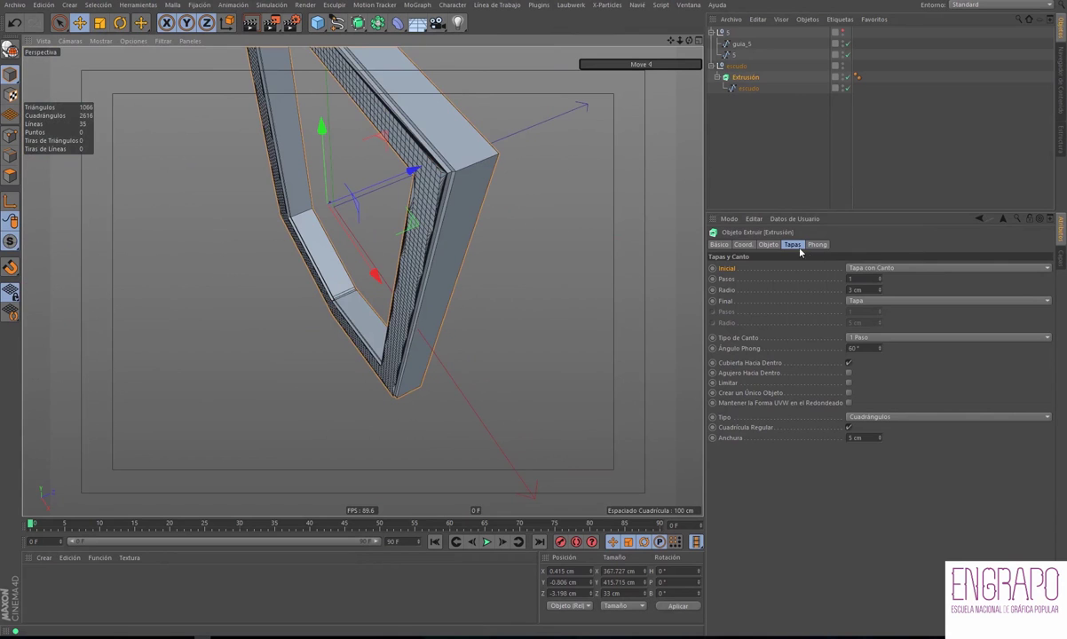
# Set the frame extrusion's Subdivisión to 10 and inspect the denser mesh
pyautogui.click(768, 244)
pyautogui.write('10')
pyautogui.press('Return')
pyautogui.moveTo(514, 221)
pyautogui.keyDown('alt'); pyautogui.mouseDown()
pyautogui.moveTo(620, 225)
pyautogui.moveTo(538, 205)
pyautogui.moveTo(529, 174)
pyautogui.moveTo(380, 377)
pyautogui.moveTo(352, 374)
pyautogui.mouseUp(); pyautogui.keyUp('alt')
pyautogui.moveTo(352, 374)
pyautogui.keyDown('alt'); pyautogui.mouseDown(button='right')
pyautogui.moveTo(433, 374)
pyautogui.moveTo(164, 326)
pyautogui.mouseUp(button='right'); pyautogui.keyUp('alt')
pyautogui.moveTo(248, 300)
pyautogui.keyDown('alt'); pyautogui.mouseDown()
pyautogui.moveTo(370, 311)
pyautogui.moveTo(304, 391)
pyautogui.mouseUp(); pyautogui.keyUp('alt')
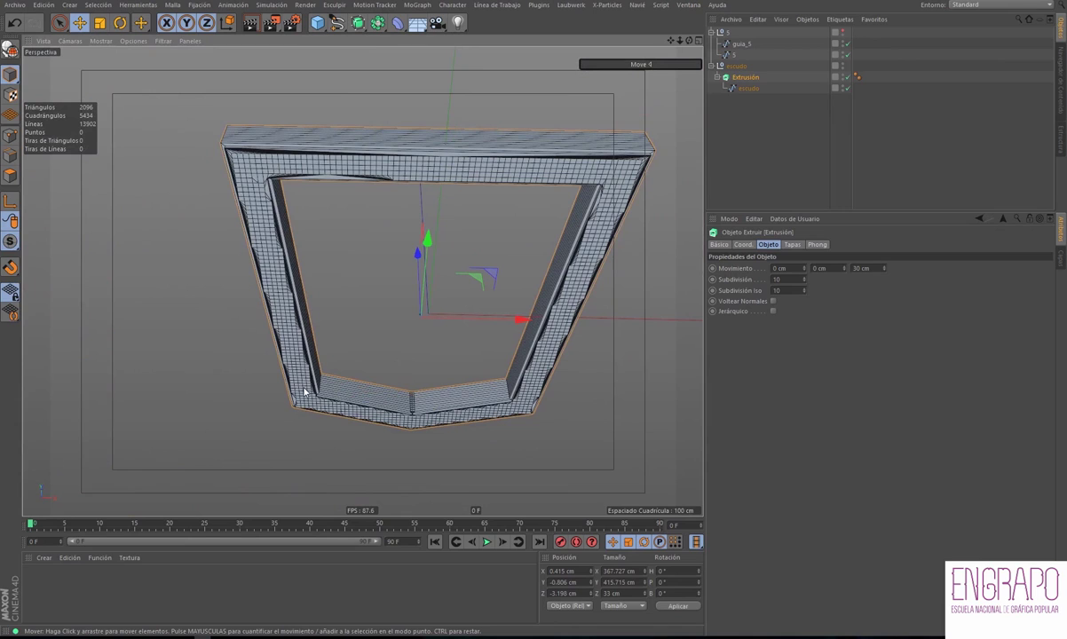
pyautogui.moveTo(418, 231)
pyautogui.keyDown('alt'); pyautogui.mouseDown()
pyautogui.moveTo(415, 161)
pyautogui.moveTo(557, 279)
pyautogui.moveTo(534, 305)
pyautogui.mouseUp(); pyautogui.keyUp('alt')
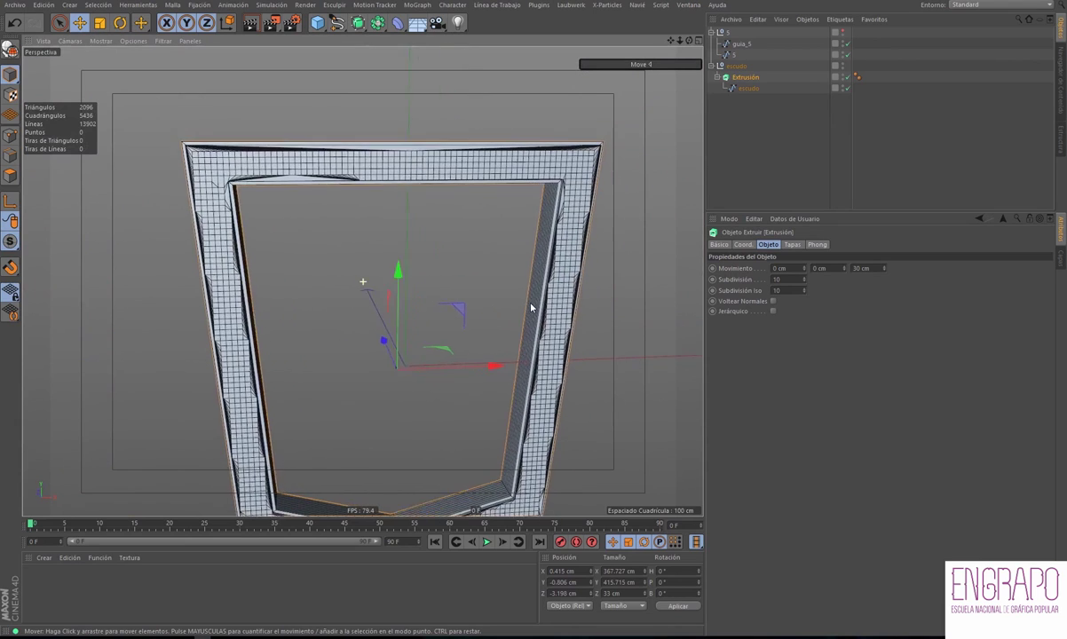
pyautogui.keyDown('alt'); pyautogui.moveTo(533, 305); pyautogui.dragTo(377, 304, button='middle'); pyautogui.keyUp('alt')
pyautogui.moveTo(376, 304)
pyautogui.keyDown('alt'); pyautogui.mouseDown()
pyautogui.moveTo(345, 350)
pyautogui.moveTo(346, 304)
pyautogui.moveTo(360, 312)
pyautogui.moveTo(349, 327)
pyautogui.moveTo(364, 282)
pyautogui.moveTo(400, 381)
pyautogui.moveTo(453, 269)
pyautogui.moveTo(501, 362)
pyautogui.moveTo(281, 95)
pyautogui.moveTo(299, 171)
pyautogui.moveTo(320, 184)
pyautogui.mouseUp(); pyautogui.keyUp('alt')
# Render a quick preview of the frame, then select the 5 spline
pyautogui.hotkey('ctrl', 'r')
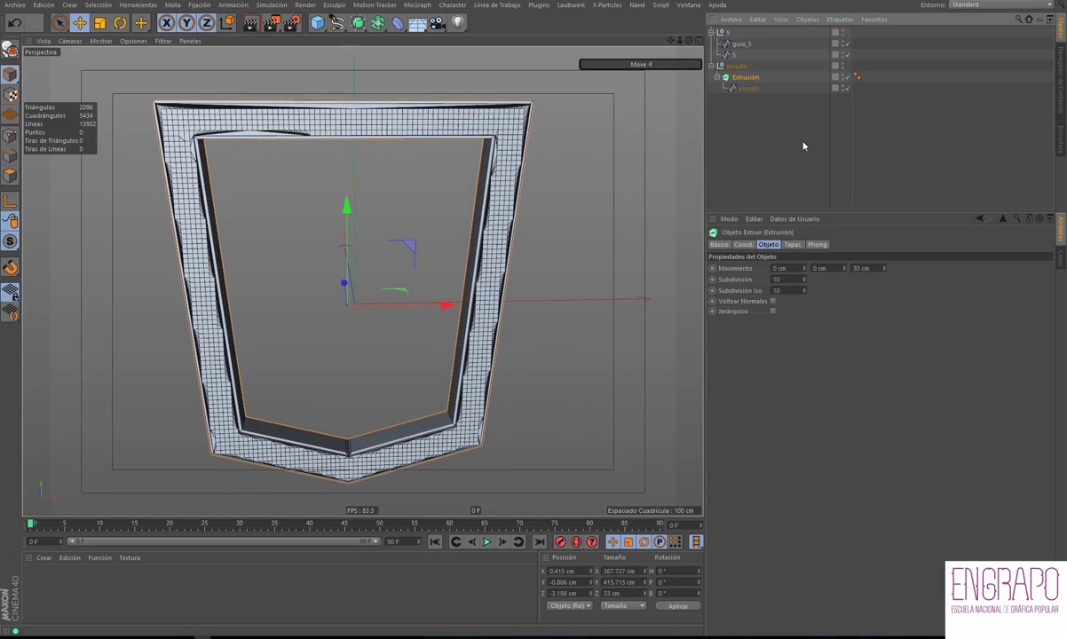
pyautogui.click(792, 245)
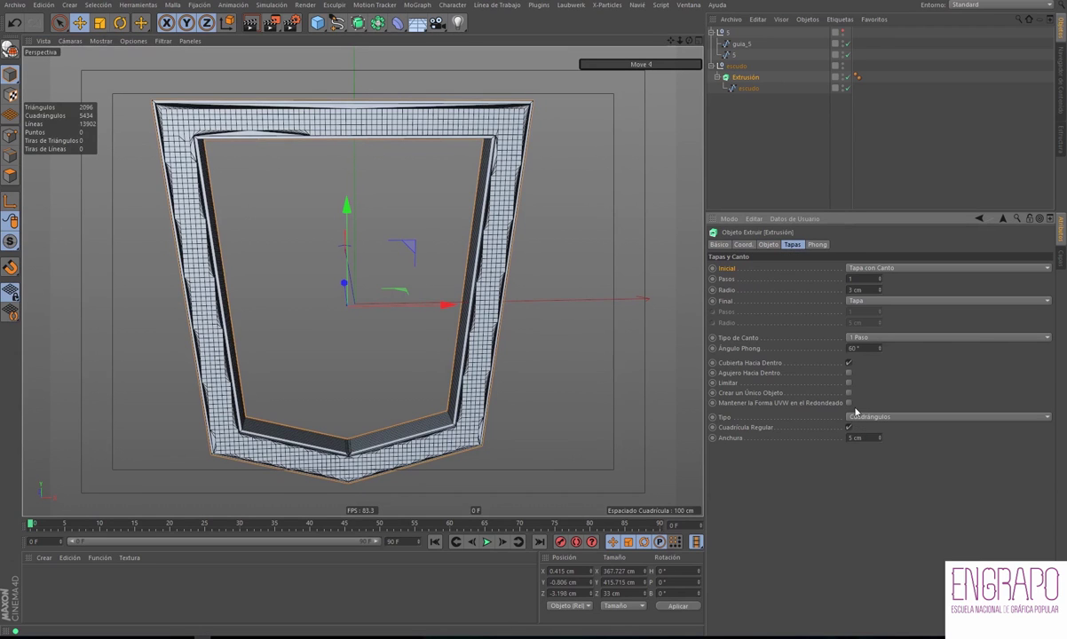
pyautogui.keyDown('alt'); pyautogui.moveTo(373, 338); pyautogui.dragTo(391, 353); pyautogui.keyUp('alt')
pyautogui.click(391, 353)
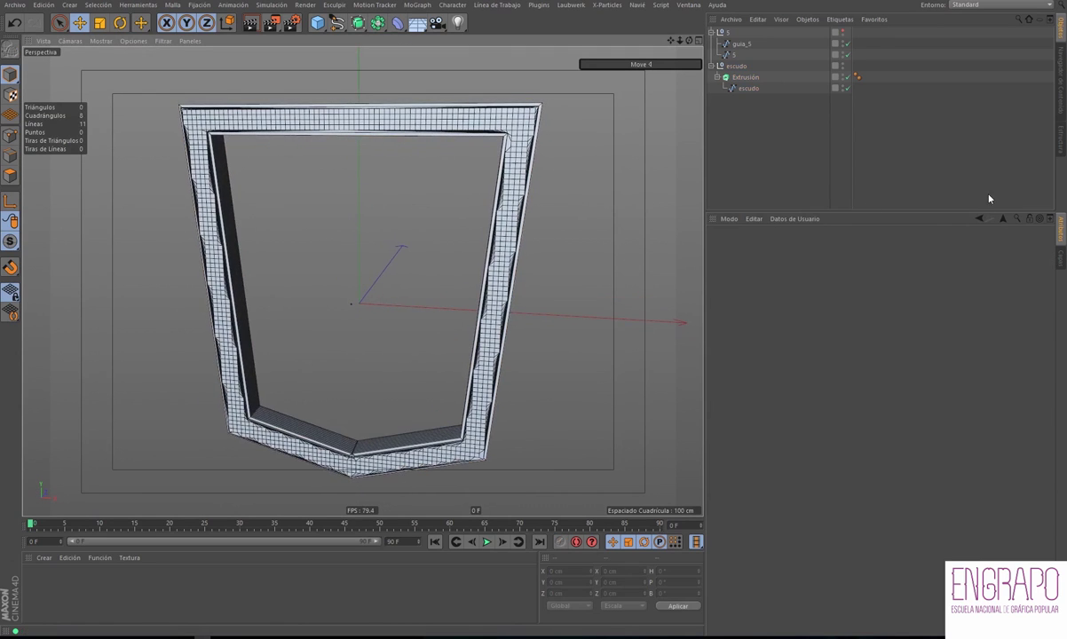
pyautogui.click(738, 56)
pyautogui.moveTo(630, 195)
pyautogui.keyDown('alt'); pyautogui.mouseDown()
pyautogui.moveTo(362, 281)
pyautogui.moveTo(615, 209)
pyautogui.moveTo(595, 219)
pyautogui.mouseUp(); pyautogui.keyUp('alt')
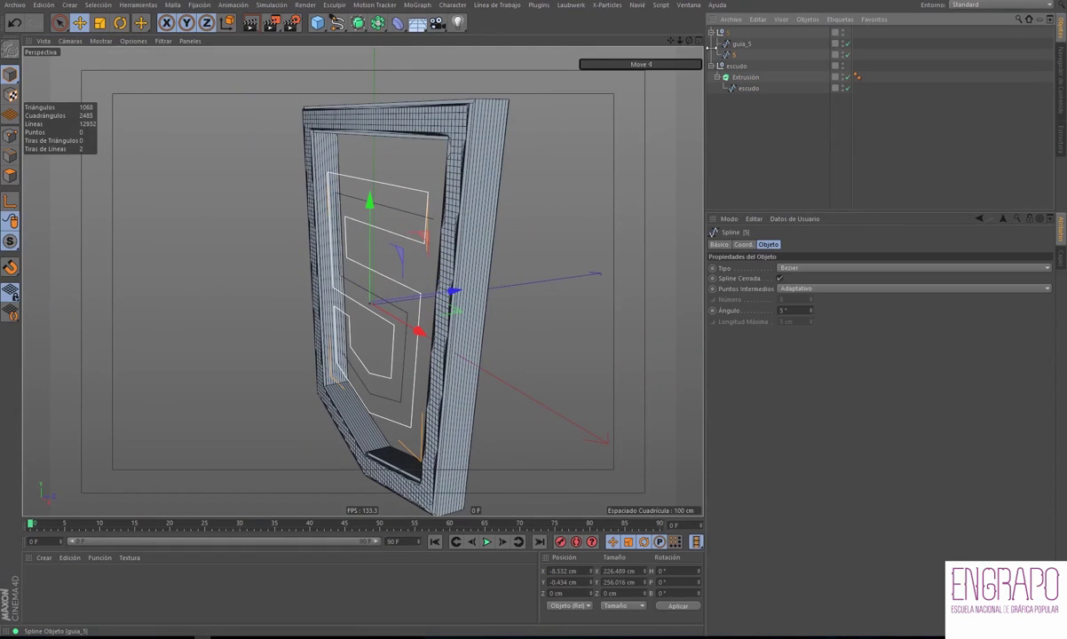
# Place the 5 spline inside a new Extrusión via Crear > Generadores
pyautogui.click(69, 5)
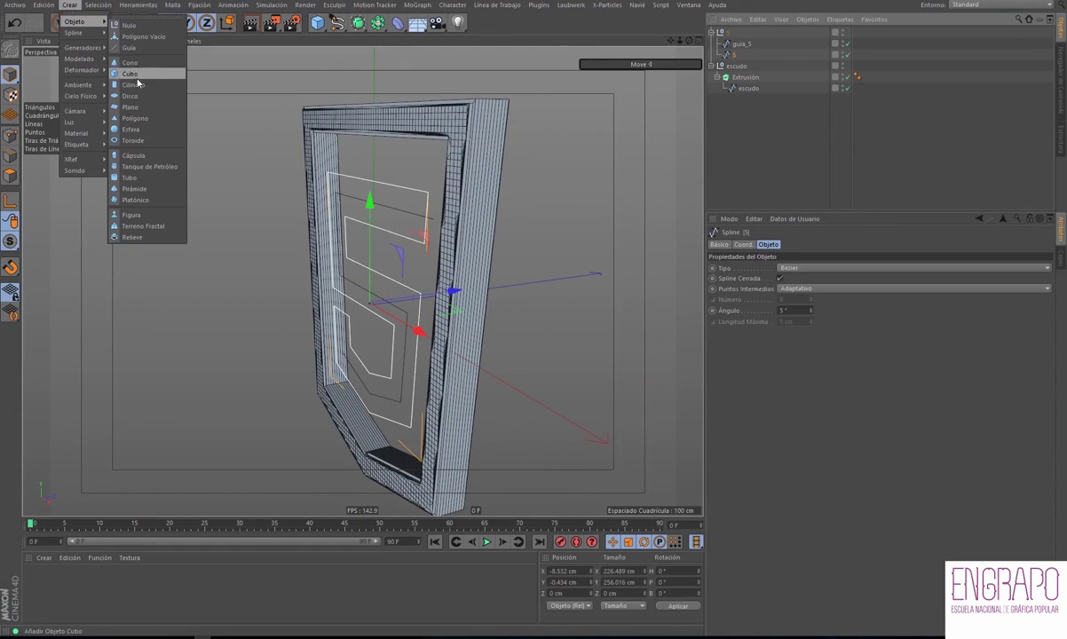
pyautogui.moveTo(83, 47)
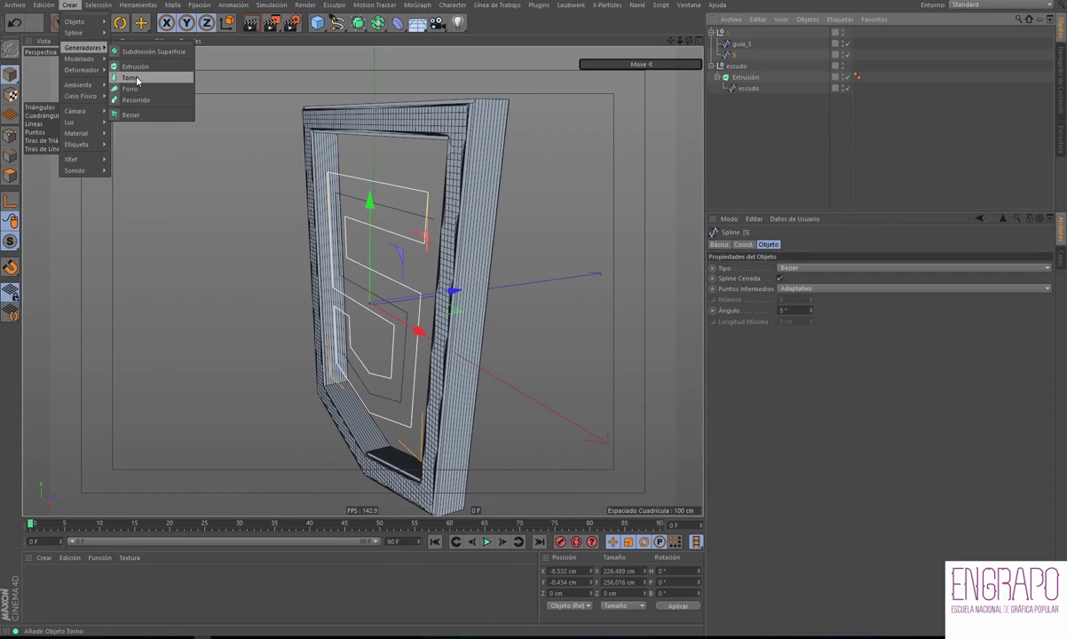
pyautogui.keyDown('alt'); pyautogui.click(134, 67); pyautogui.keyUp('alt')
pyautogui.moveTo(535, 133)
pyautogui.keyDown('alt'); pyautogui.mouseDown()
pyautogui.moveTo(523, 142)
pyautogui.moveTo(671, 181)
pyautogui.moveTo(640, 184)
pyautogui.mouseUp(); pyautogui.keyUp('alt')
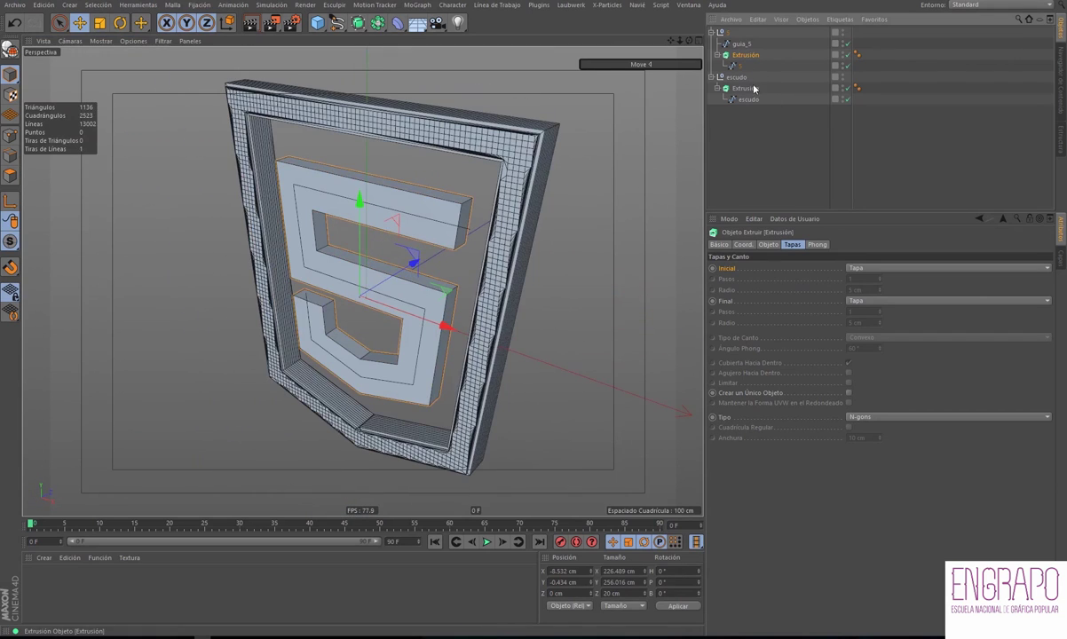
# Set the 5's extrusion Movimiento Z to 60 cm and check the solid 5
pyautogui.click(768, 244)
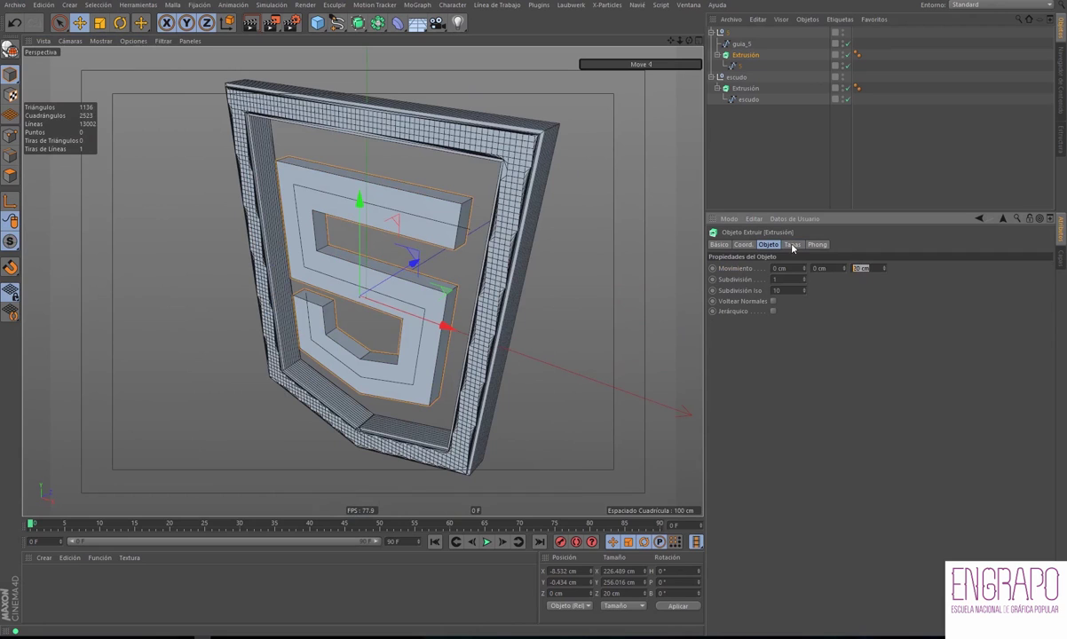
pyautogui.write('60')
pyautogui.press('Return')
pyautogui.moveTo(622, 255)
pyautogui.keyDown('alt'); pyautogui.mouseDown()
pyautogui.moveTo(441, 303)
pyautogui.moveTo(403, 301)
pyautogui.mouseUp(); pyautogui.keyUp('alt')
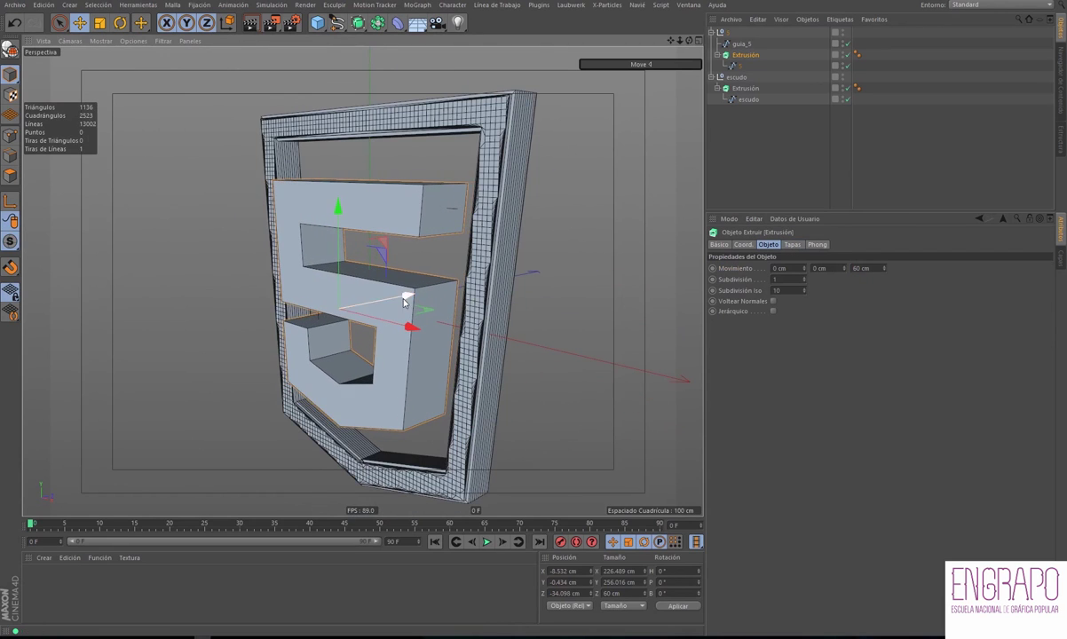
pyautogui.moveTo(543, 337)
pyautogui.keyDown('alt'); pyautogui.mouseDown()
pyautogui.moveTo(498, 358)
pyautogui.moveTo(434, 365)
pyautogui.moveTo(609, 333)
pyautogui.moveTo(635, 317)
pyautogui.moveTo(672, 329)
pyautogui.moveTo(619, 334)
pyautogui.moveTo(596, 353)
pyautogui.moveTo(621, 338)
pyautogui.mouseUp(); pyautogui.keyUp('alt')
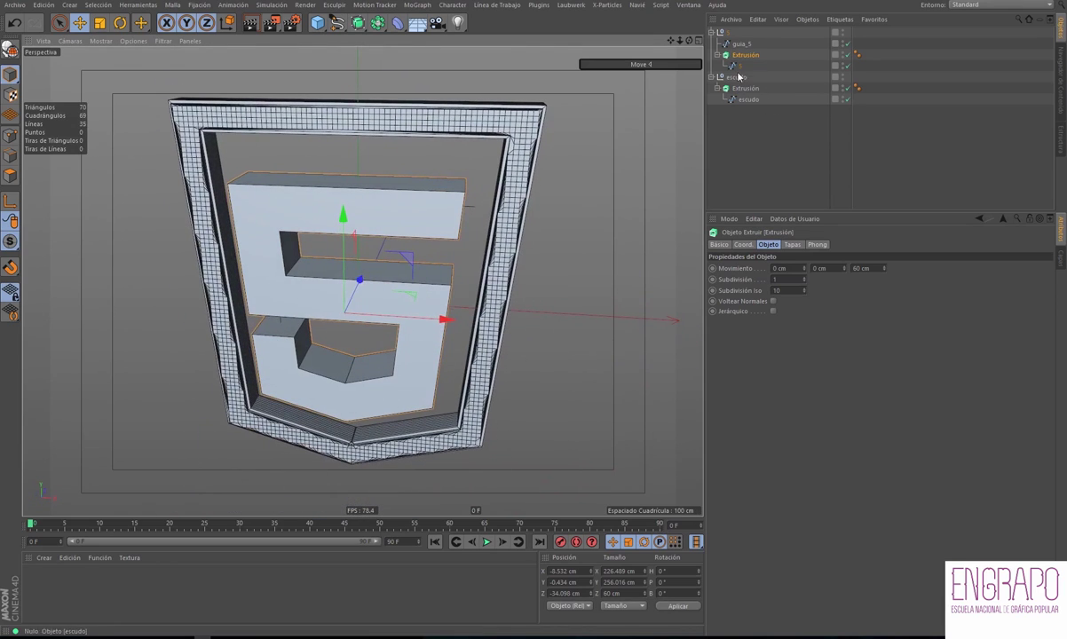
pyautogui.keyDown('alt'); pyautogui.moveTo(200, 83); pyautogui.dragTo(274, 106); pyautogui.keyUp('alt')
pyautogui.moveTo(577, 283)
pyautogui.keyDown('alt'); pyautogui.mouseDown()
pyautogui.moveTo(554, 291)
pyautogui.moveTo(400, 276)
pyautogui.moveTo(224, 207)
pyautogui.moveTo(368, 205)
pyautogui.moveTo(632, 100)
pyautogui.mouseUp(); pyautogui.keyUp('alt')
pyautogui.click(70, 4)
pyautogui.moveTo(81, 69)
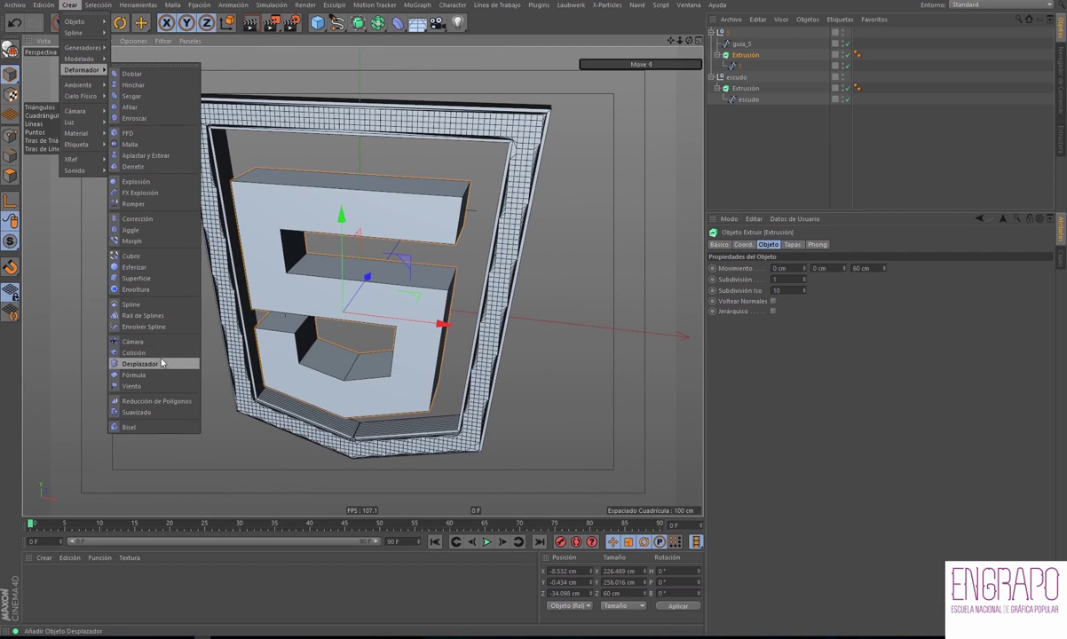
# Add a Bisel deformer and nest it inside the 5 group
pyautogui.click(141, 428)
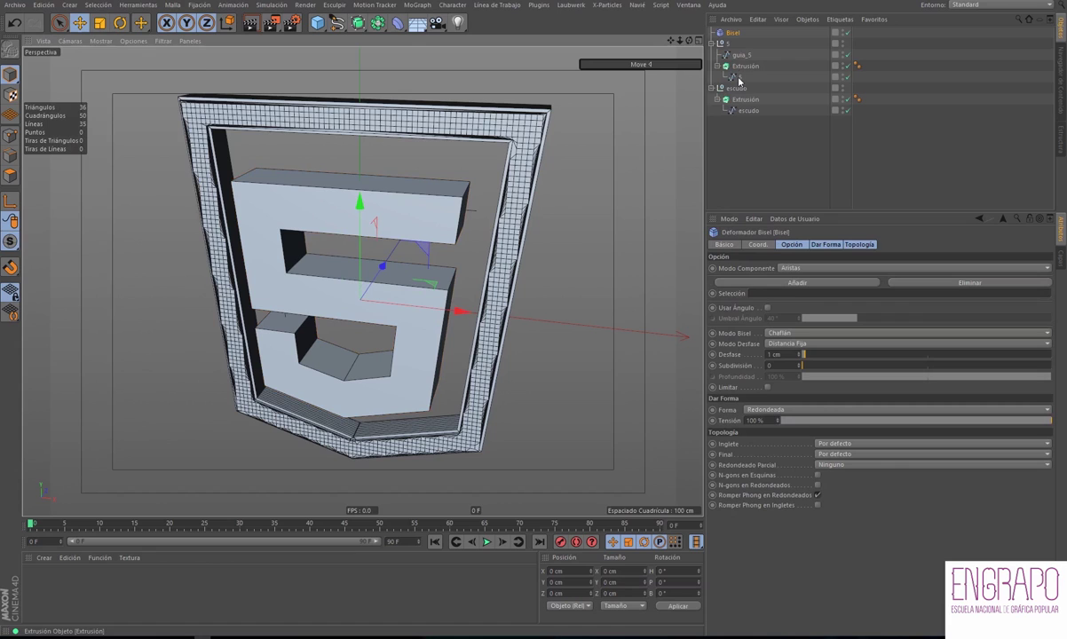
pyautogui.click(739, 77)
pyautogui.click(738, 172)
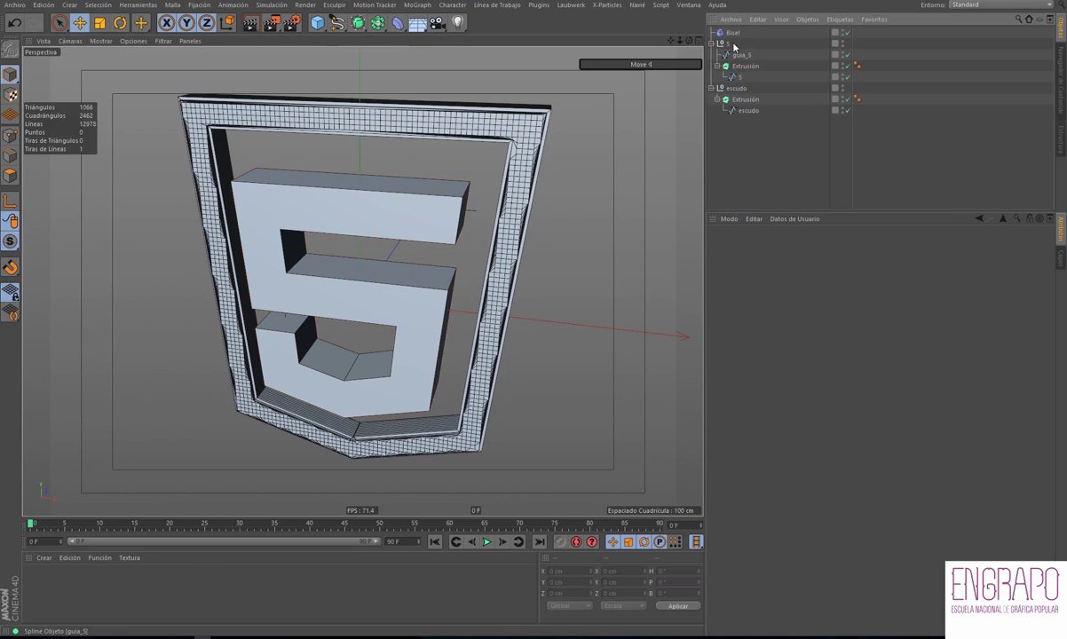
pyautogui.moveTo(733, 33); pyautogui.dragTo(738, 51)
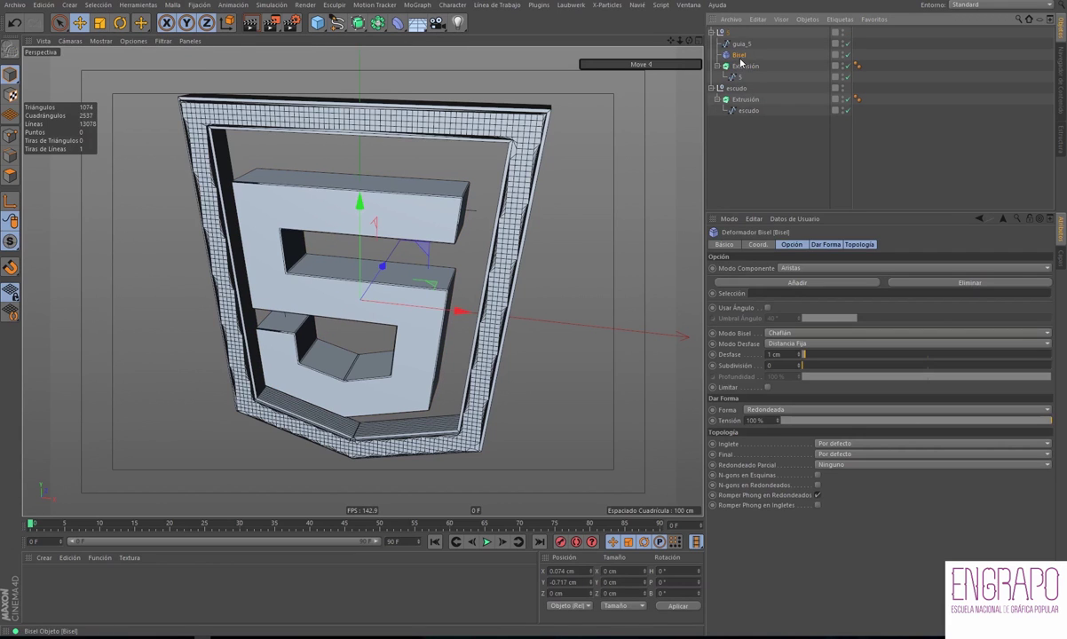
pyautogui.keyDown('alt'); pyautogui.moveTo(589, 191); pyautogui.dragTo(536, 207); pyautogui.keyUp('alt')
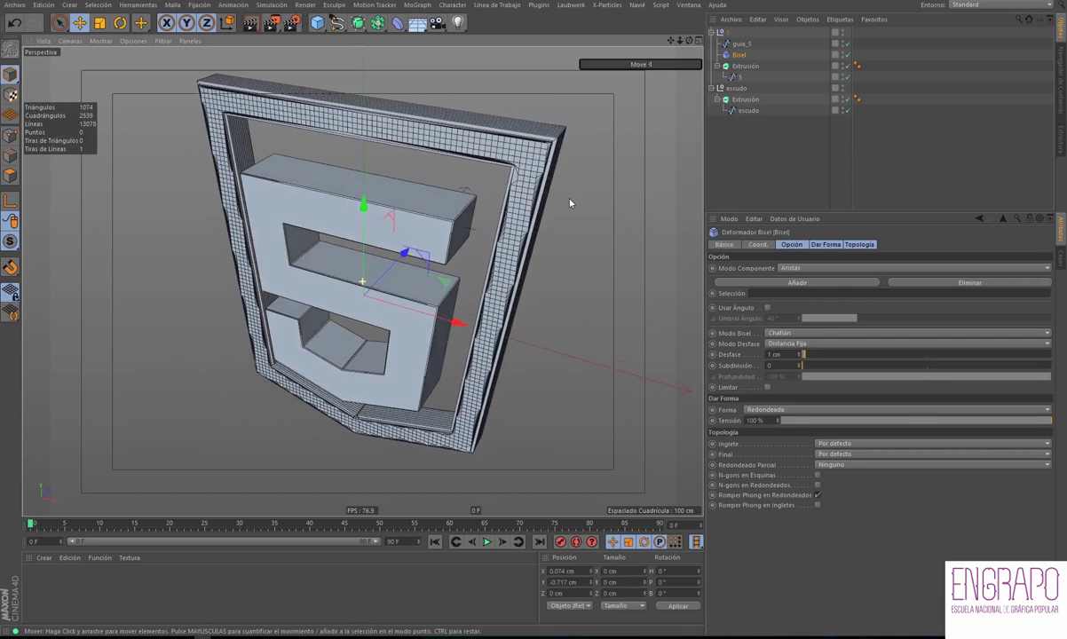
pyautogui.scroll(5, 536, 207)
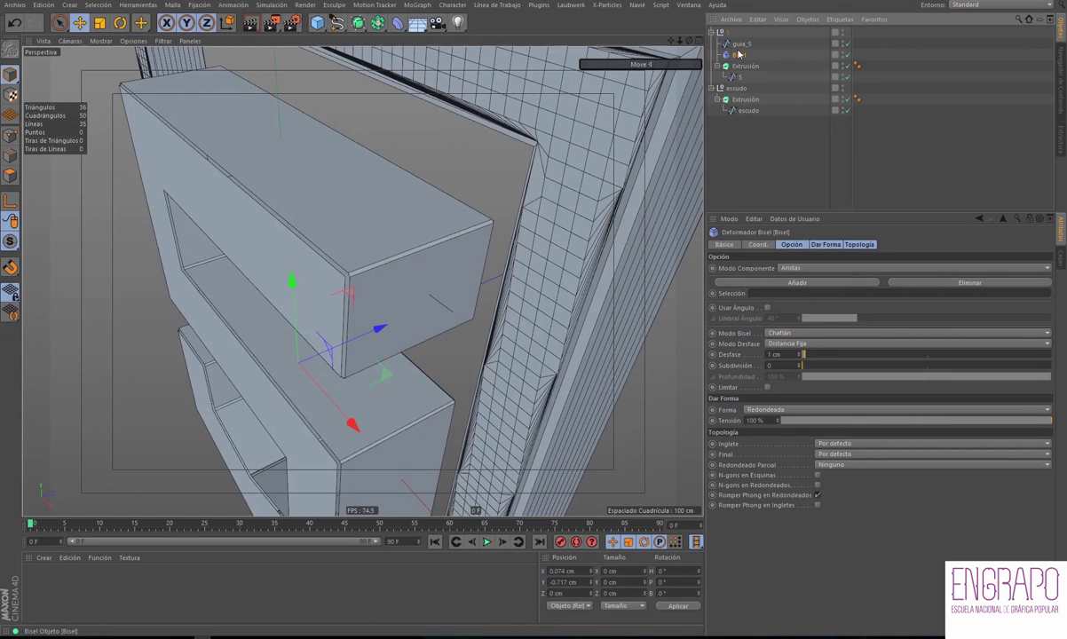
# Hide the escudo shield frame and set the bevel Desfase to 3 cm
pyautogui.click(843, 88)
pyautogui.moveTo(545, 176)
pyautogui.keyDown('alt'); pyautogui.mouseDown()
pyautogui.moveTo(488, 210)
pyautogui.moveTo(531, 200)
pyautogui.mouseUp(); pyautogui.keyUp('alt')
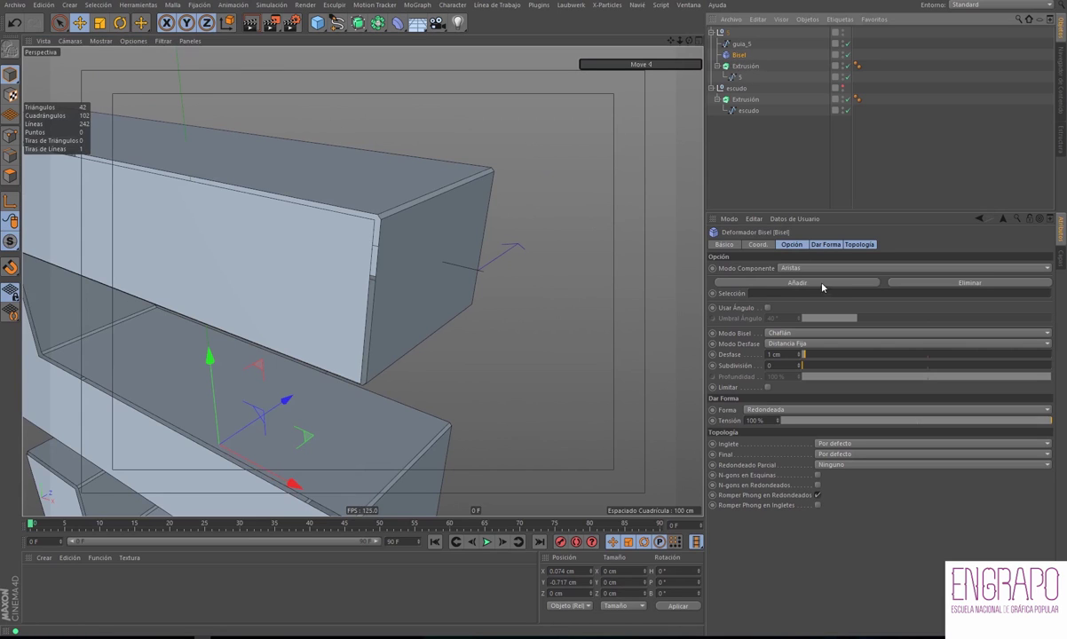
pyautogui.moveTo(812, 354); pyautogui.dragTo(803, 353)
pyautogui.moveTo(602, 277)
pyautogui.keyDown('alt'); pyautogui.mouseDown()
pyautogui.moveTo(515, 292)
pyautogui.moveTo(467, 274)
pyautogui.moveTo(460, 214)
pyautogui.moveTo(615, 207)
pyautogui.moveTo(610, 191)
pyautogui.mouseUp(); pyautogui.keyUp('alt')
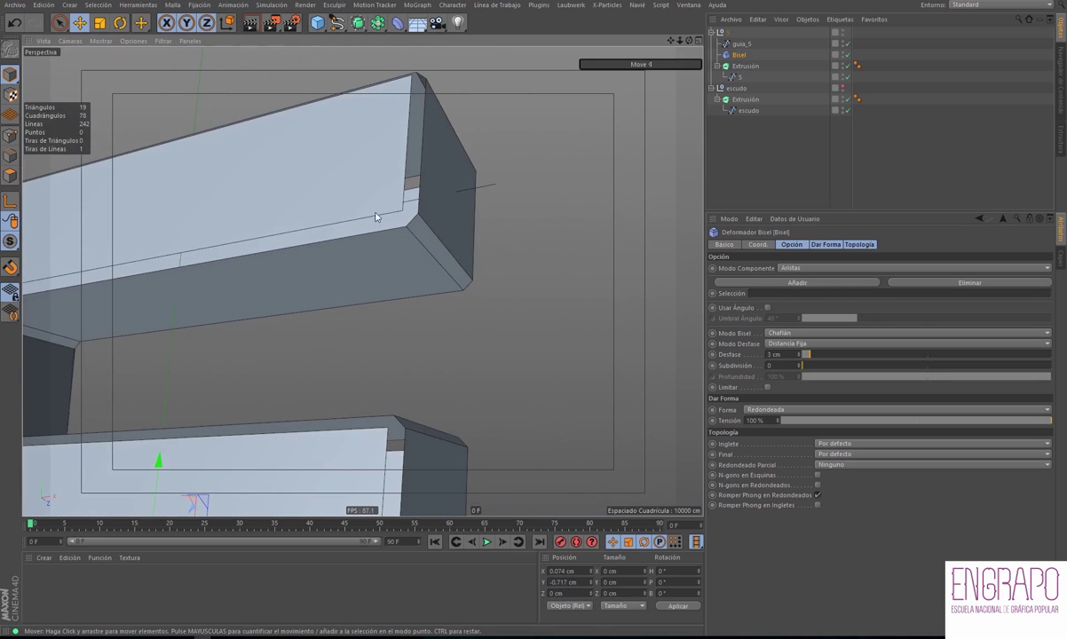
pyautogui.moveTo(476, 210)
pyautogui.keyDown('alt'); pyautogui.mouseDown()
pyautogui.moveTo(536, 193)
pyautogui.moveTo(481, 281)
pyautogui.mouseUp(); pyautogui.keyUp('alt')
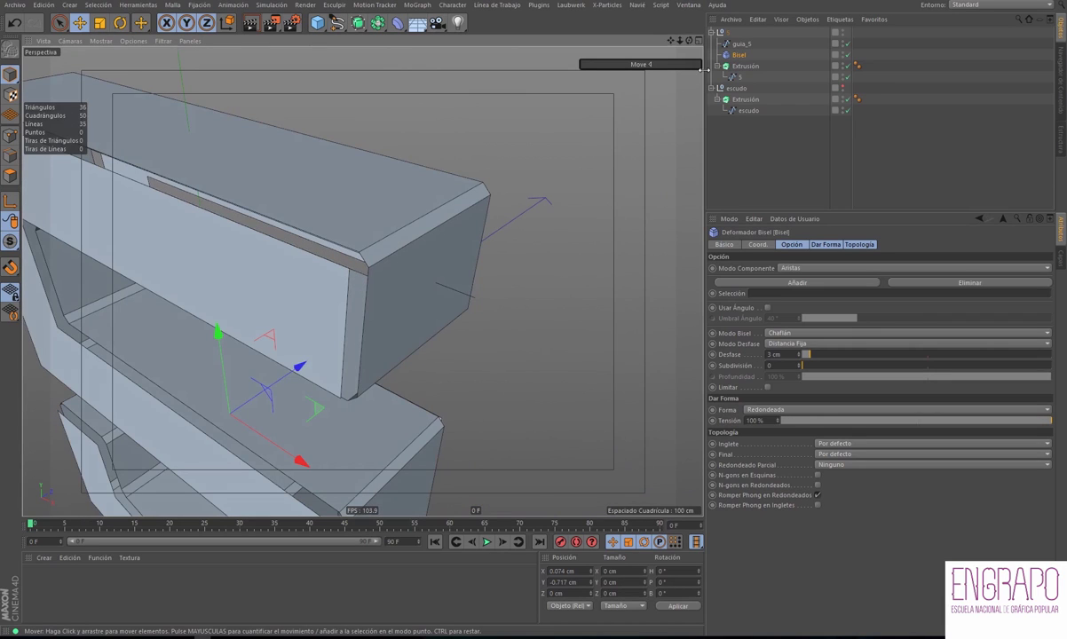
pyautogui.click(745, 65)
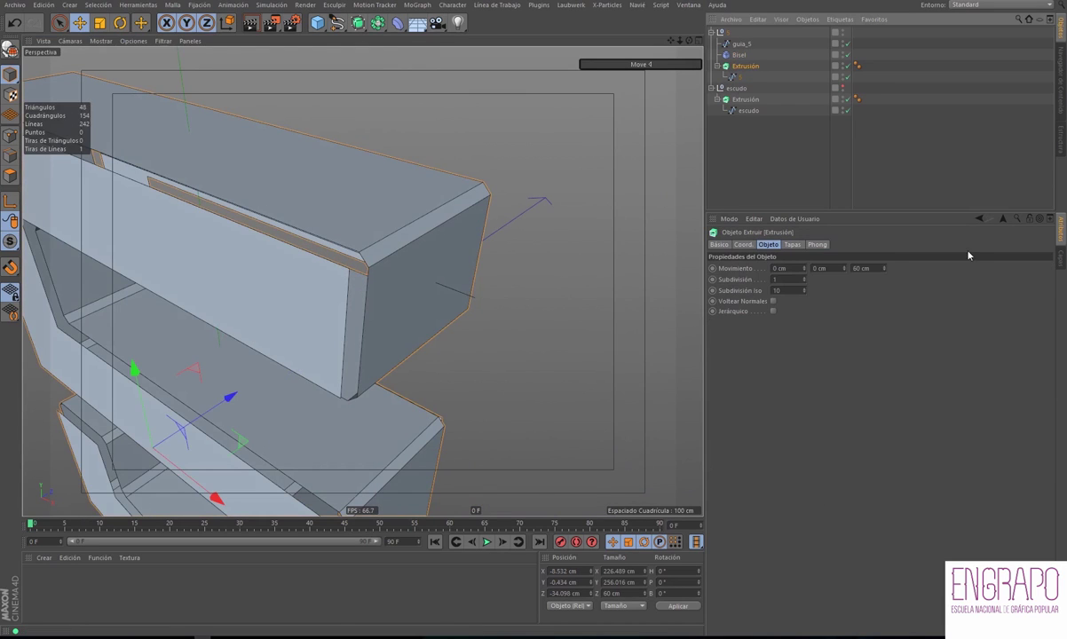
# Turn off flipped normals and enable Crear un Único Objeto on the 5's extrusion
pyautogui.click(792, 245)
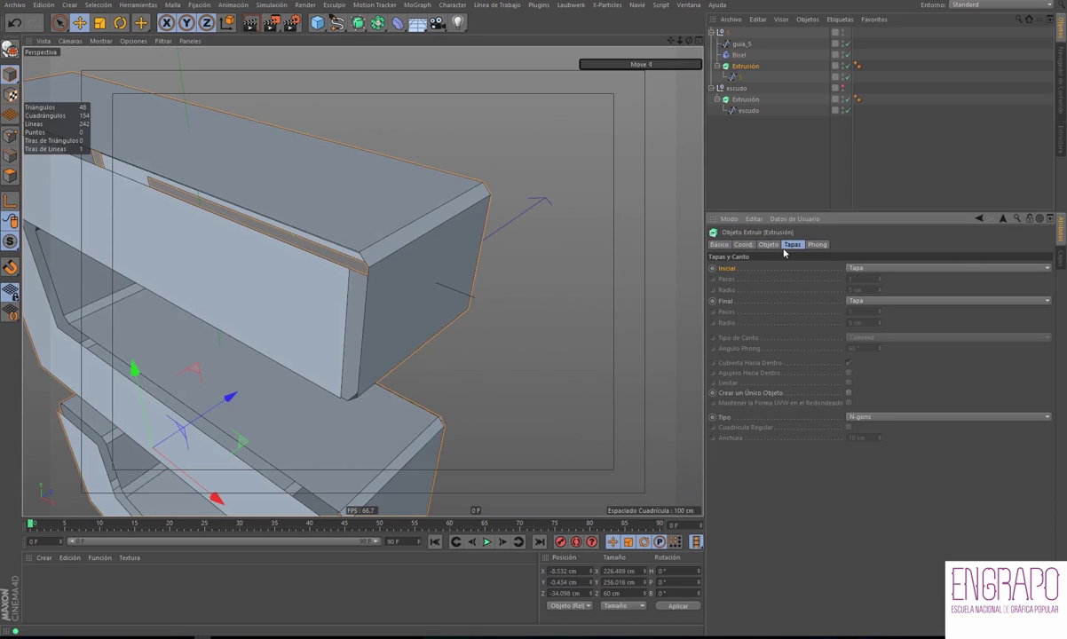
pyautogui.click(768, 244)
pyautogui.click(773, 301)
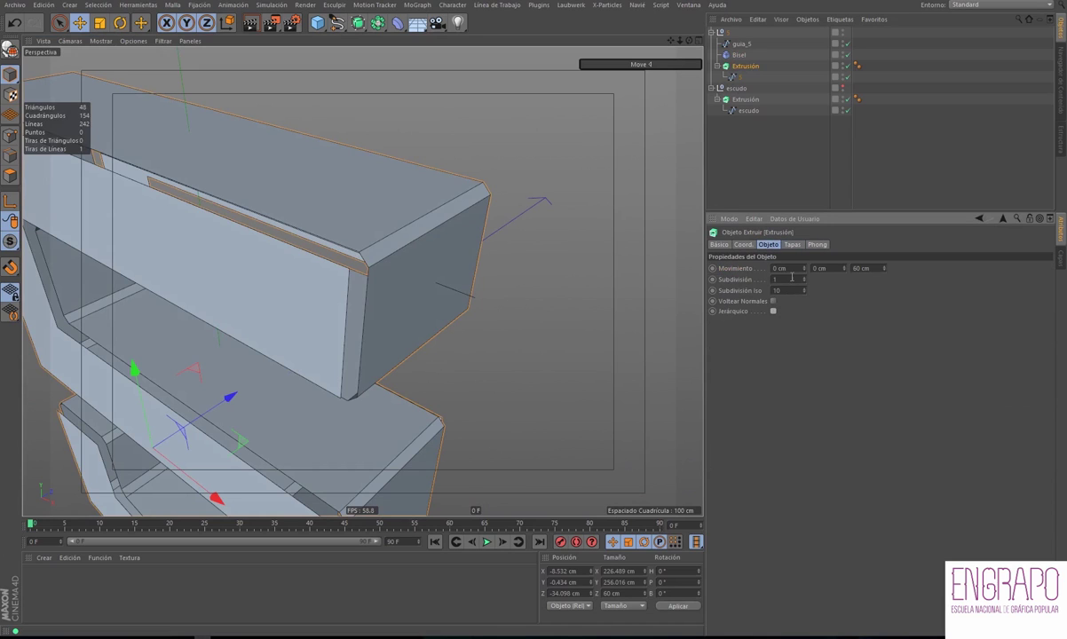
pyautogui.click(791, 245)
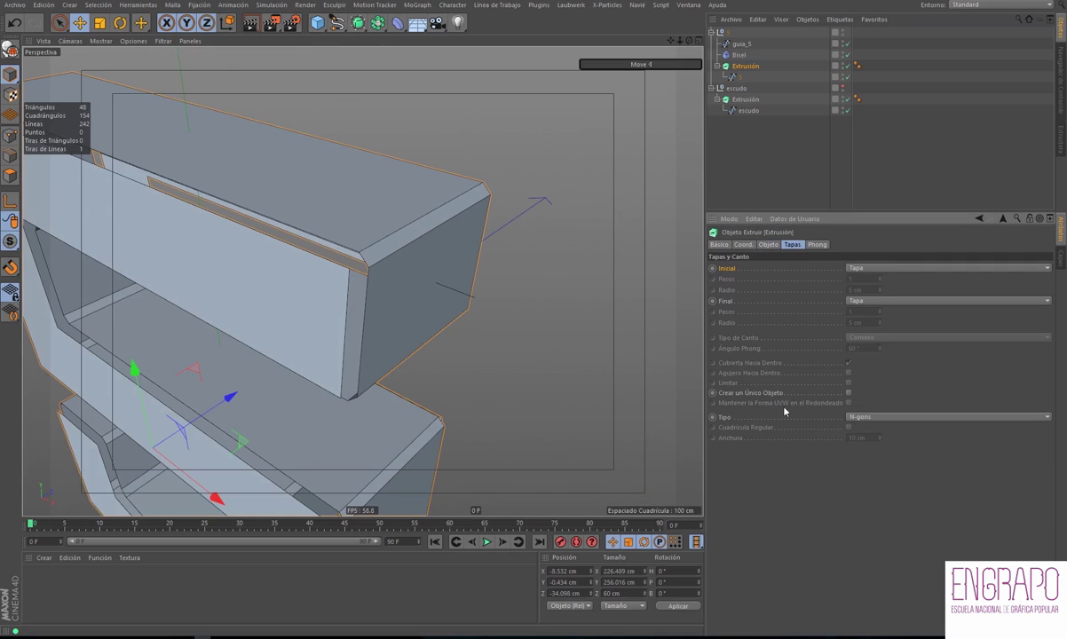
pyautogui.click(848, 393)
pyautogui.click(849, 394)
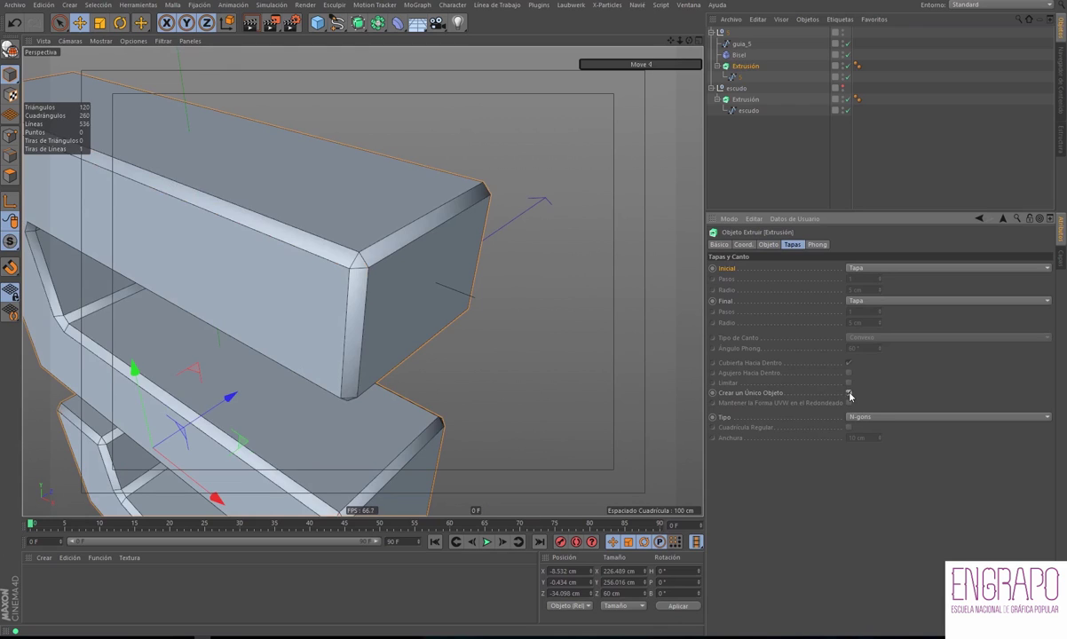
# Check the Bisel settings and the evenly bevelled 5 from several angles
pyautogui.keyDown('alt'); pyautogui.moveTo(474, 317); pyautogui.dragTo(550, 302); pyautogui.keyUp('alt')
pyautogui.click(738, 55)
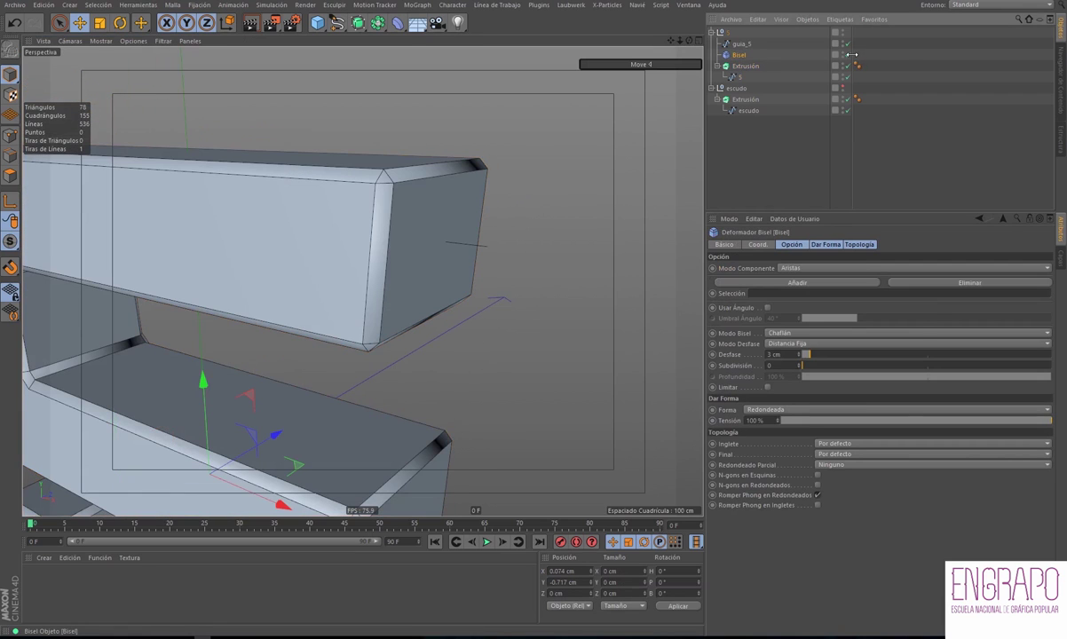
pyautogui.moveTo(632, 200)
pyautogui.keyDown('alt'); pyautogui.mouseDown()
pyautogui.moveTo(572, 219)
pyautogui.moveTo(416, 177)
pyautogui.moveTo(522, 147)
pyautogui.moveTo(562, 158)
pyautogui.moveTo(614, 200)
pyautogui.moveTo(372, 278)
pyautogui.moveTo(461, 230)
pyautogui.mouseUp(); pyautogui.keyUp('alt')
pyautogui.click(746, 66)
pyautogui.moveTo(550, 196)
pyautogui.keyDown('alt'); pyautogui.mouseDown()
pyautogui.moveTo(537, 211)
pyautogui.moveTo(489, 177)
pyautogui.moveTo(417, 213)
pyautogui.mouseUp(); pyautogui.keyUp('alt')
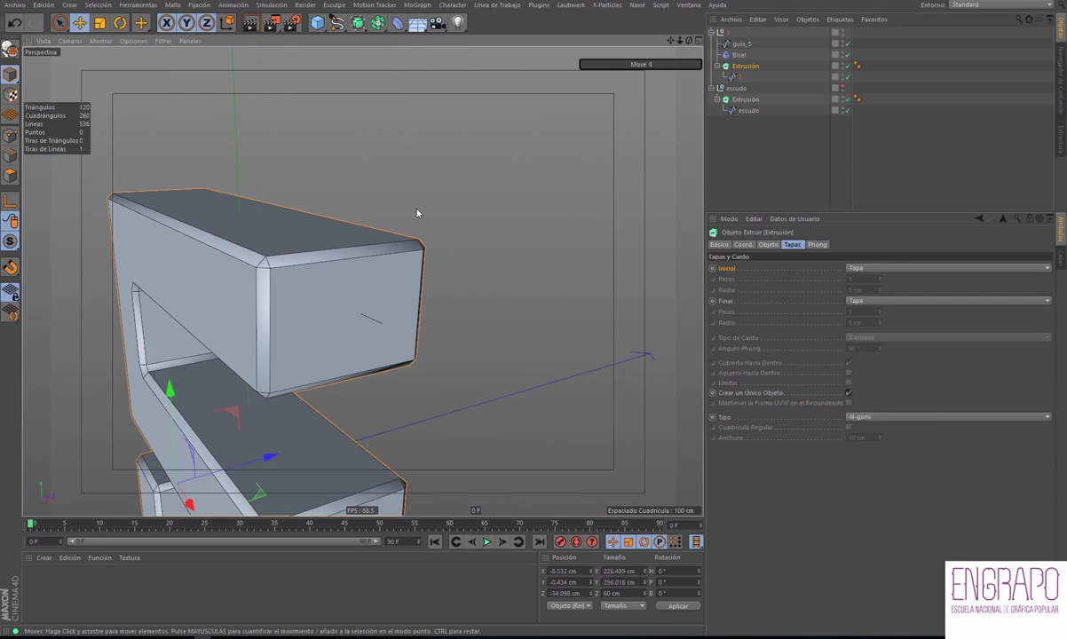
# Give the Bisel deformer Subdivisión 1 and a 4 cm Desfase
pyautogui.click(746, 99)
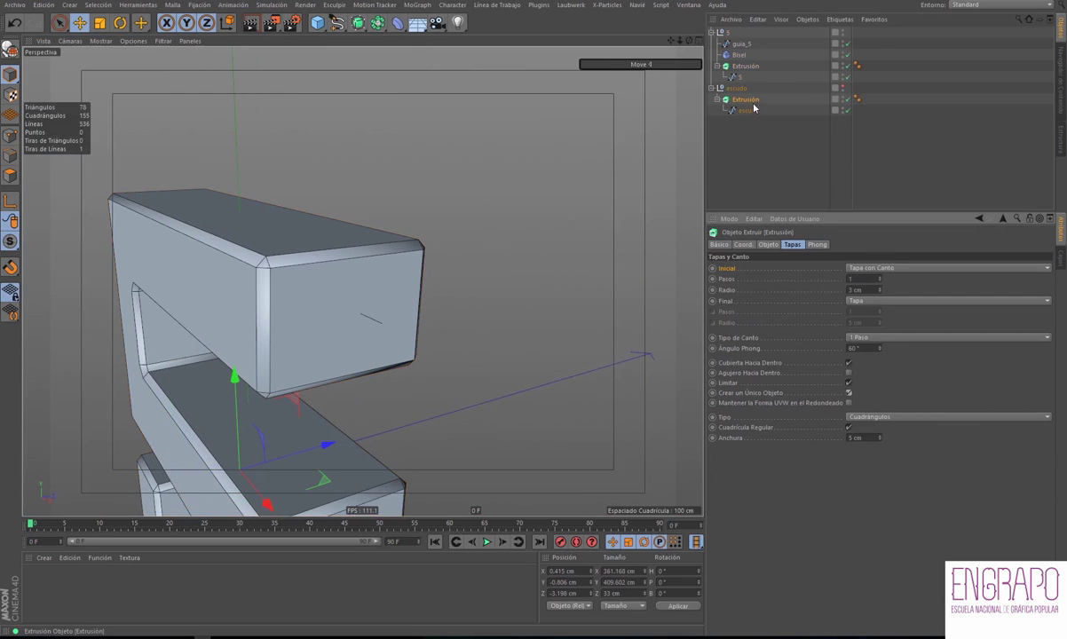
pyautogui.click(743, 66)
pyautogui.click(730, 55)
pyautogui.moveTo(417, 266)
pyautogui.keyDown('alt'); pyautogui.mouseDown()
pyautogui.moveTo(521, 170)
pyautogui.moveTo(544, 219)
pyautogui.mouseUp(); pyautogui.keyUp('alt')
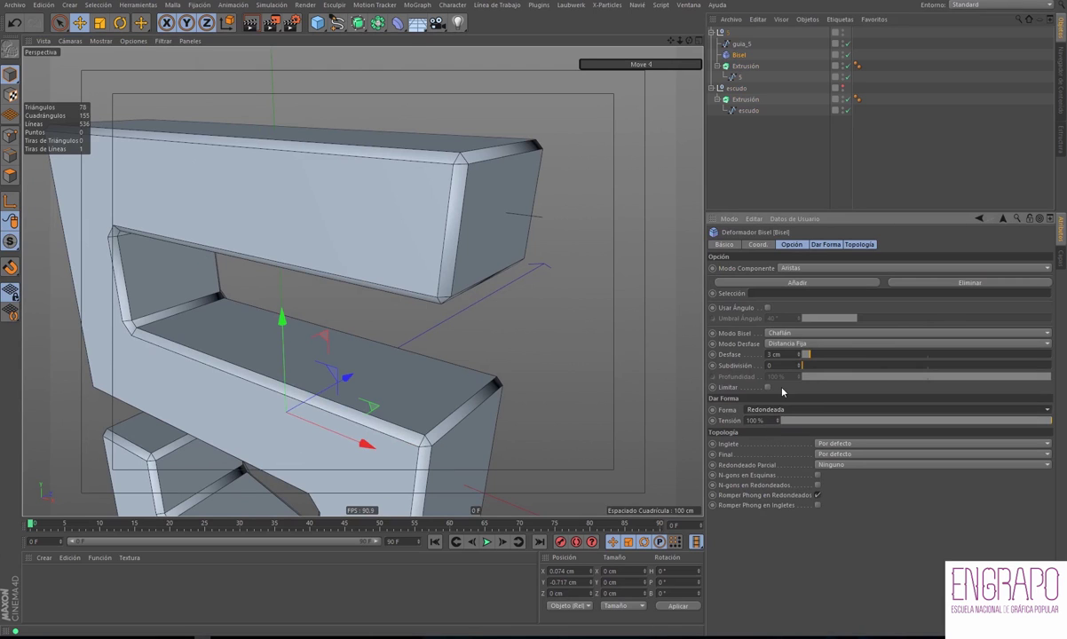
pyautogui.keyDown('alt'); pyautogui.moveTo(603, 298); pyautogui.dragTo(595, 292); pyautogui.keyUp('alt')
pyautogui.click(814, 368)
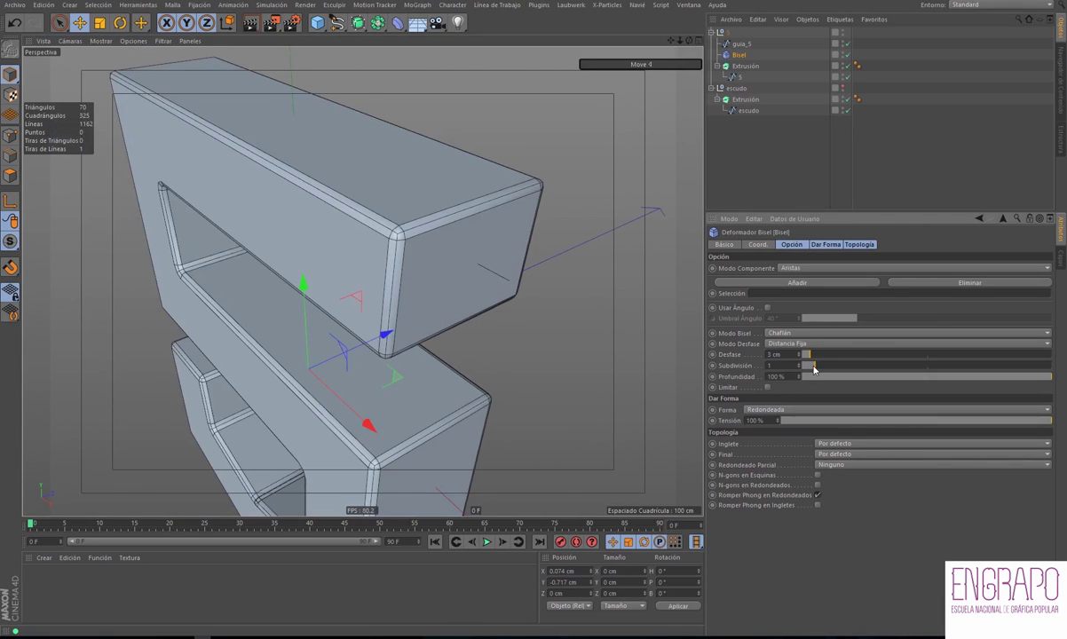
pyautogui.moveTo(805, 354); pyautogui.dragTo(833, 354)
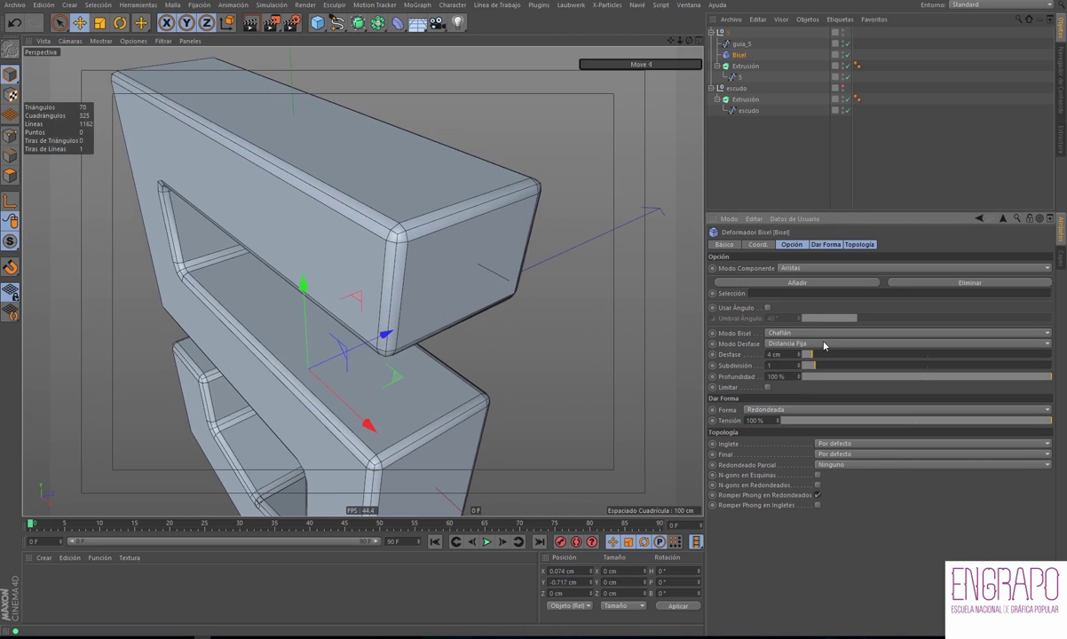
# Try Sólido and Proporcional, keeping Chaflán mode with Distancia Fija offset
pyautogui.click(781, 332)
pyautogui.click(778, 355)
pyautogui.click(781, 333)
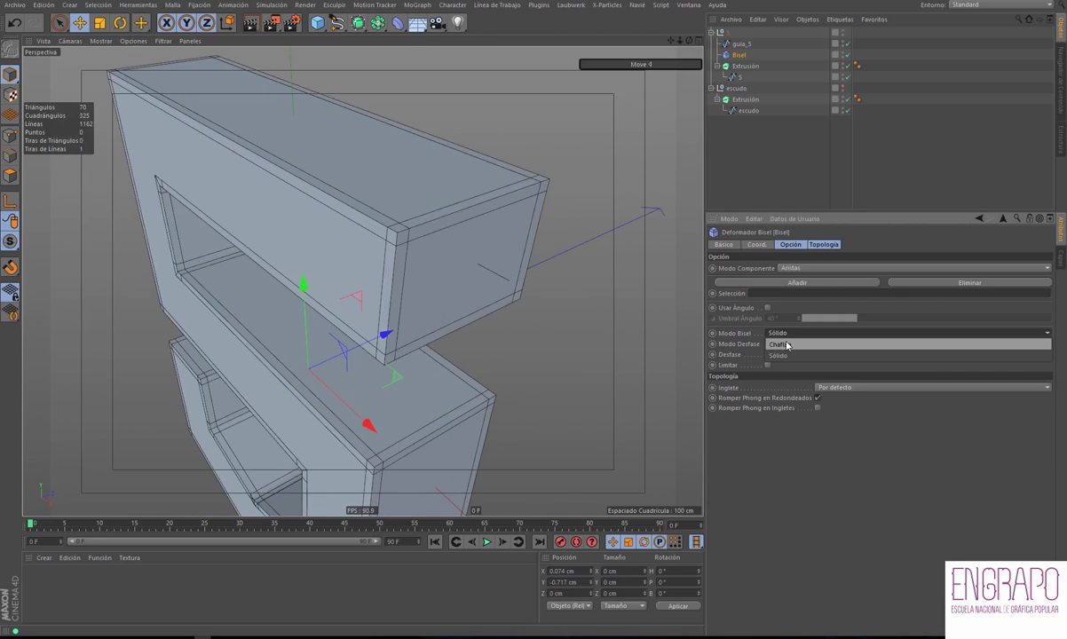
pyautogui.click(786, 345)
pyautogui.click(808, 345)
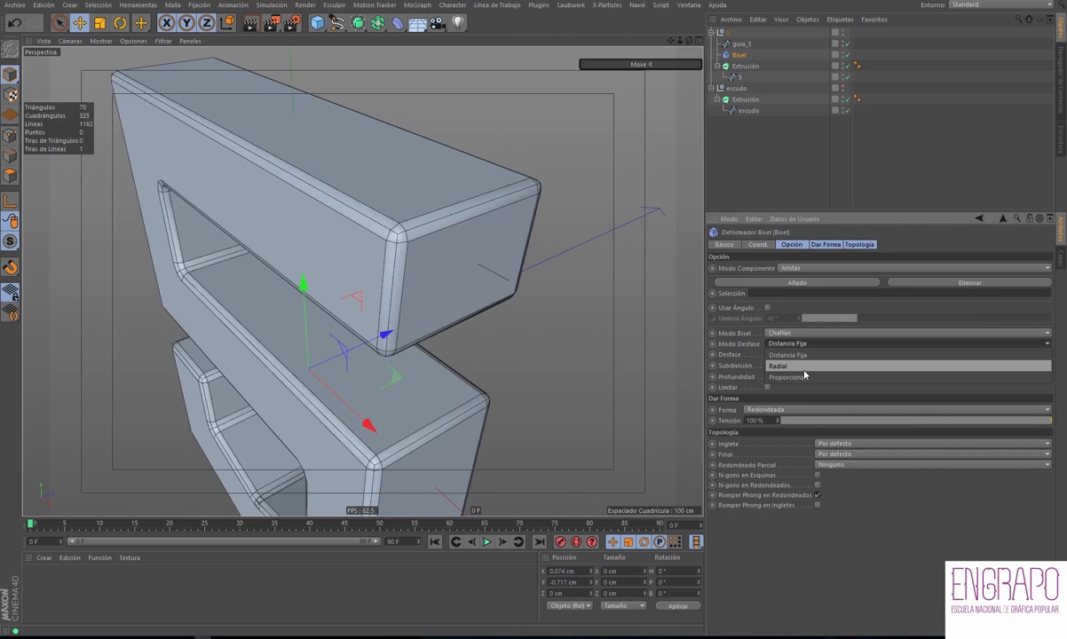
pyautogui.click(790, 354)
pyautogui.moveTo(525, 285)
pyautogui.keyDown('alt'); pyautogui.mouseDown()
pyautogui.moveTo(573, 306)
pyautogui.moveTo(624, 282)
pyautogui.mouseUp(); pyautogui.keyUp('alt')
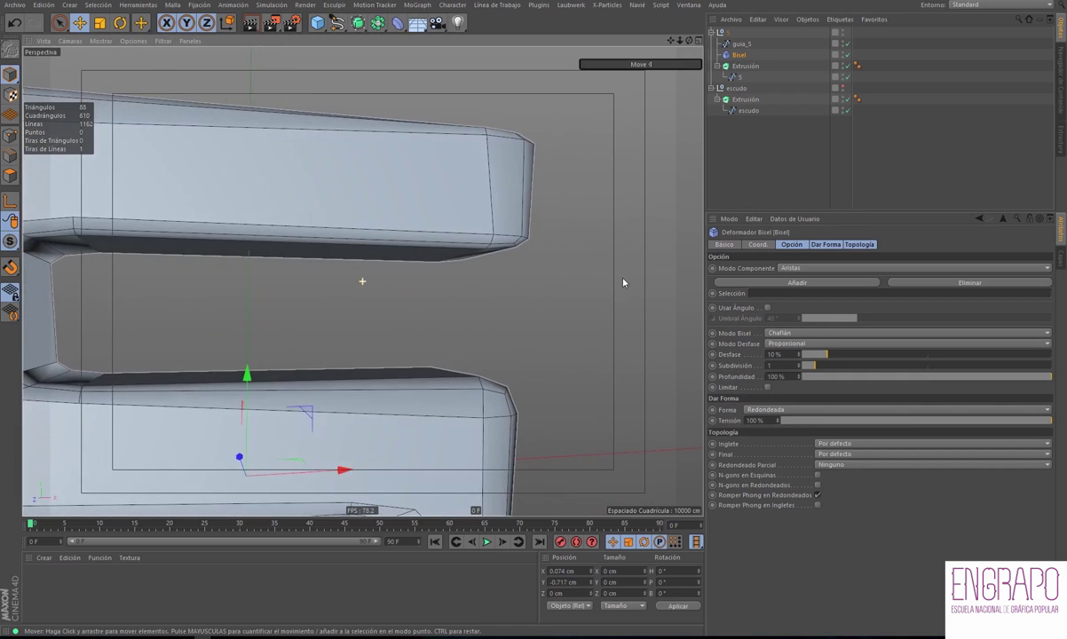
pyautogui.scroll(-5, 607, 289)
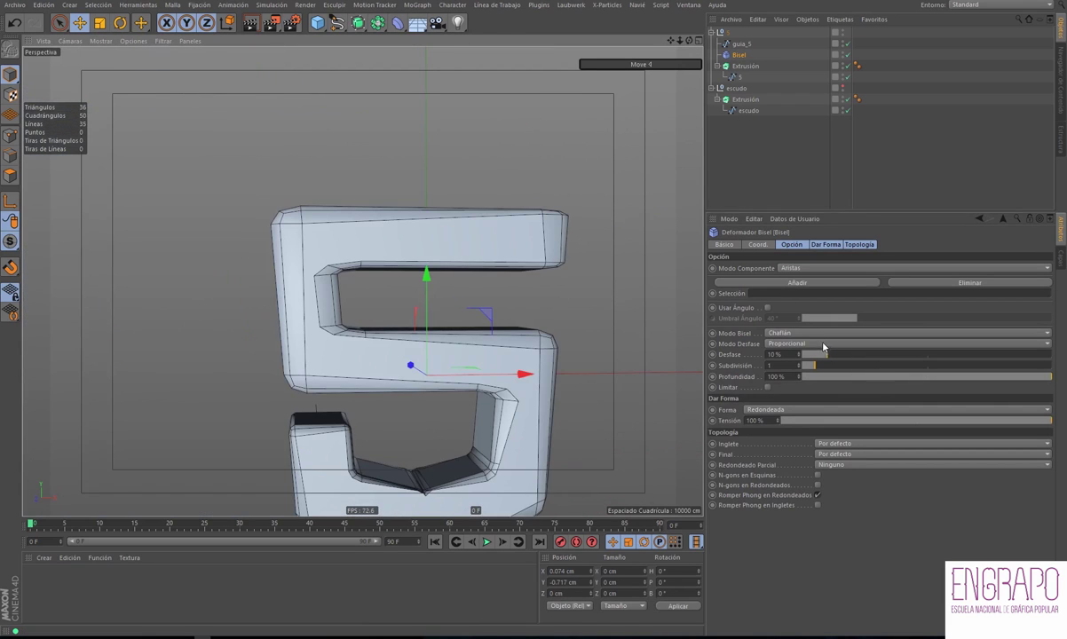
pyautogui.click(823, 344)
pyautogui.click(813, 334)
# Test Radial offset with 2 subdivisions, undo it, and view the 5 straight on
pyautogui.click(814, 345)
pyautogui.click(810, 355)
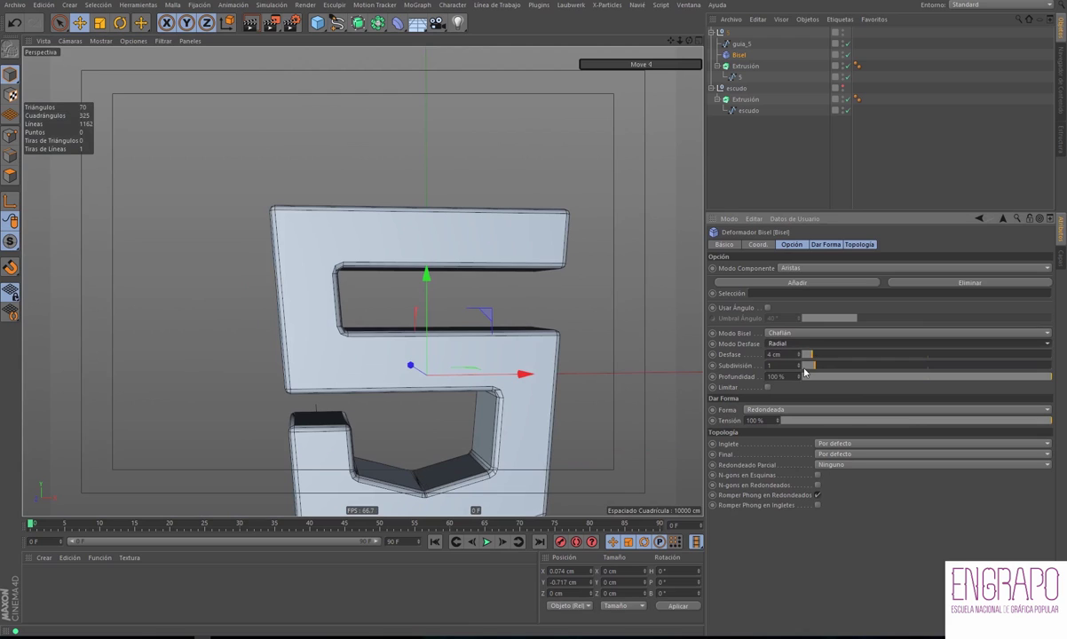
pyautogui.moveTo(823, 364); pyautogui.dragTo(827, 368)
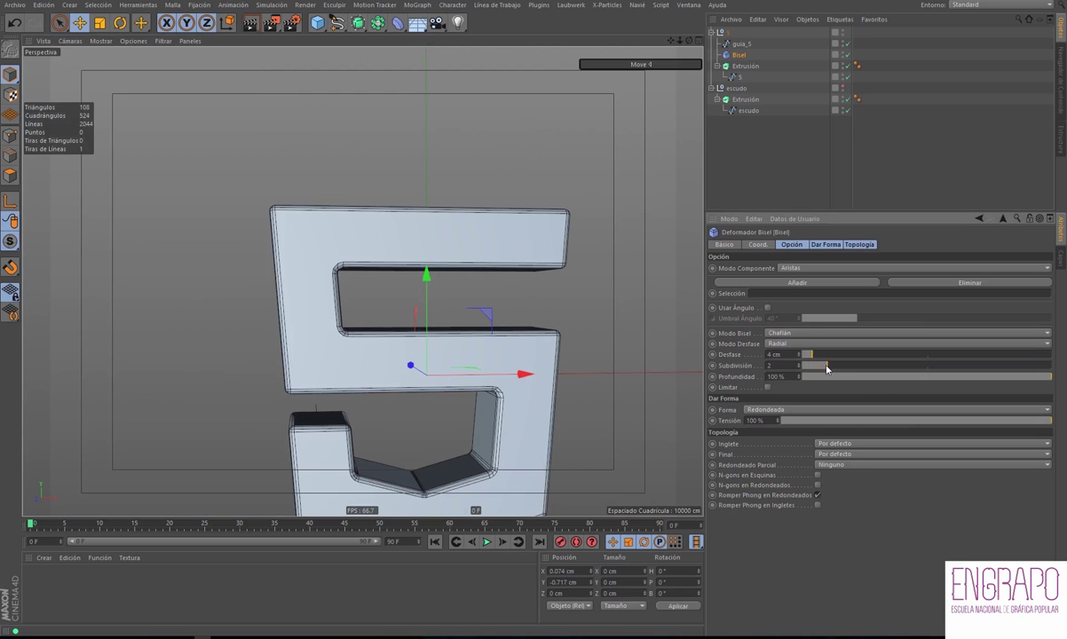
pyautogui.hotkey('ctrl', 'z')
pyautogui.hotkey('ctrl', 'z')
pyautogui.moveTo(611, 266)
pyautogui.keyDown('alt'); pyautogui.mouseDown()
pyautogui.moveTo(630, 302)
pyautogui.moveTo(248, 340)
pyautogui.mouseUp(); pyautogui.keyUp('alt')
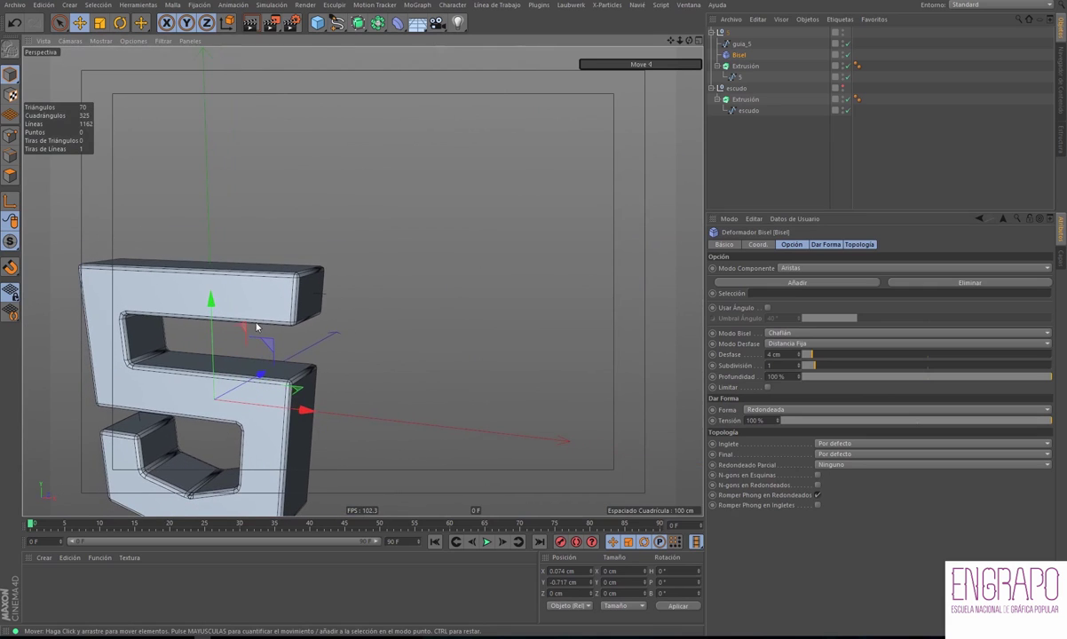
pyautogui.keyDown('alt'); pyautogui.moveTo(249, 339); pyautogui.dragTo(799, 391); pyautogui.keyUp('alt')
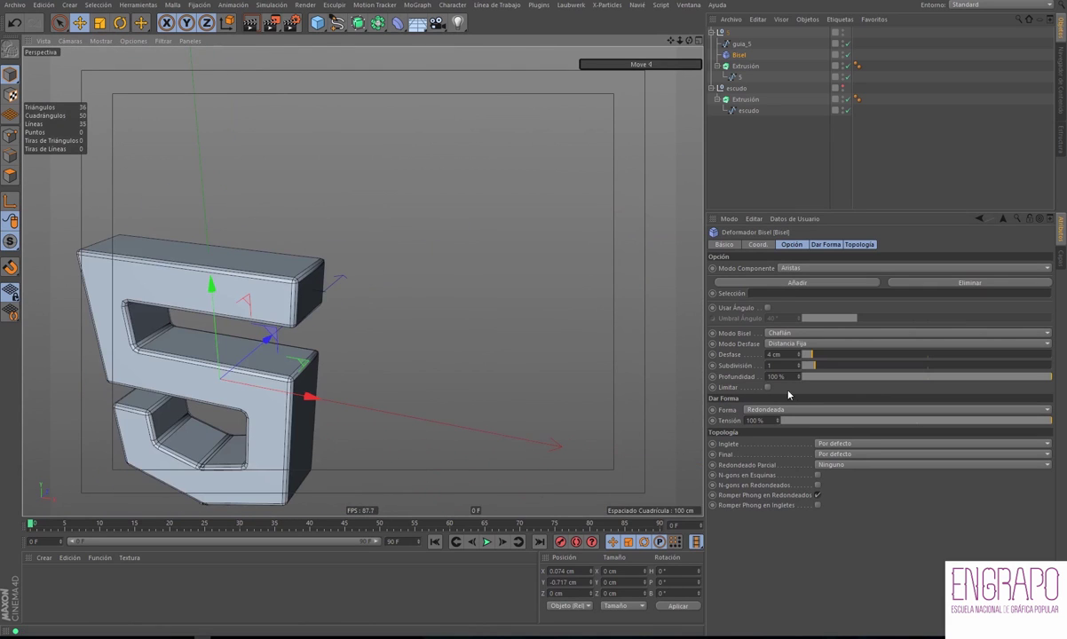
pyautogui.keyDown('alt'); pyautogui.moveTo(324, 388); pyautogui.dragTo(847, 408); pyautogui.keyUp('alt')
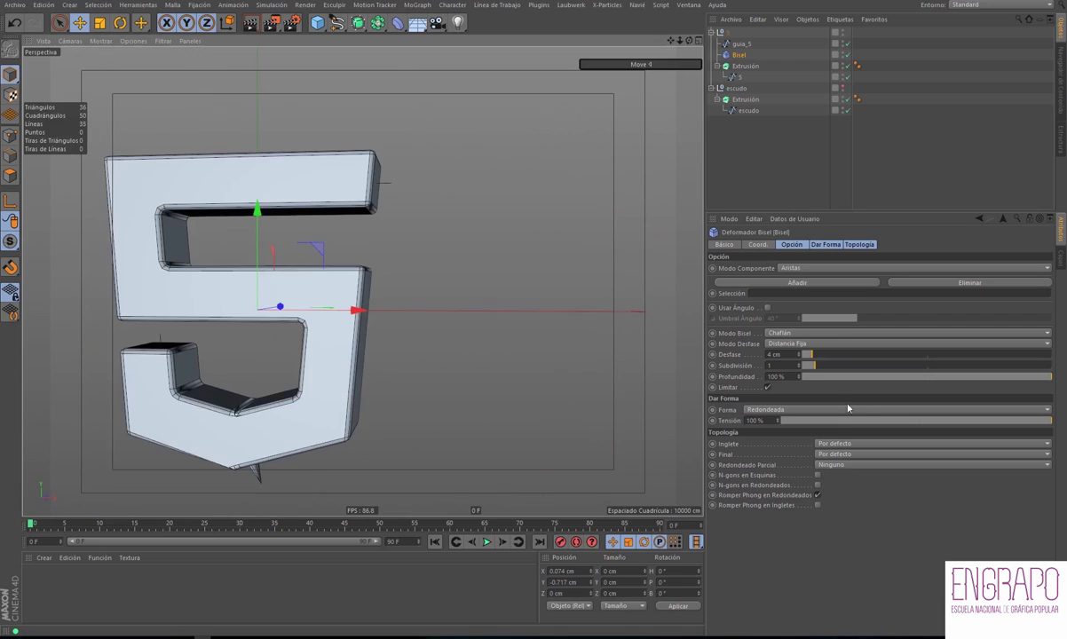
# Try Perfil and Usuario bevel shapes and Uniforme miter, then revert to Redondeada and Por defecto
pyautogui.click(771, 409)
pyautogui.click(770, 421)
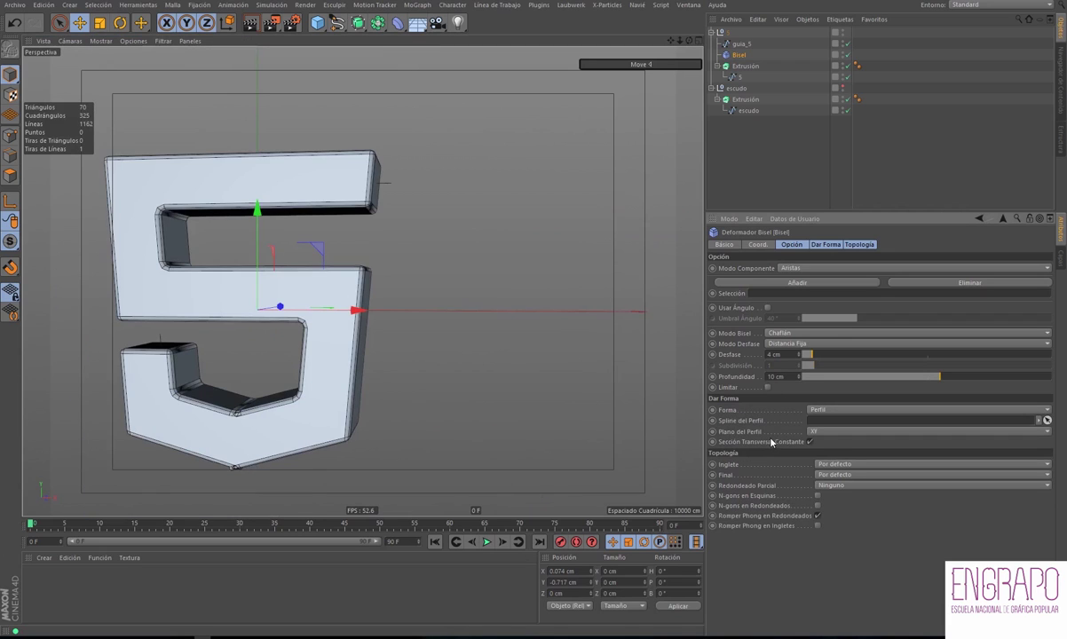
pyautogui.click(821, 410)
pyautogui.click(821, 398)
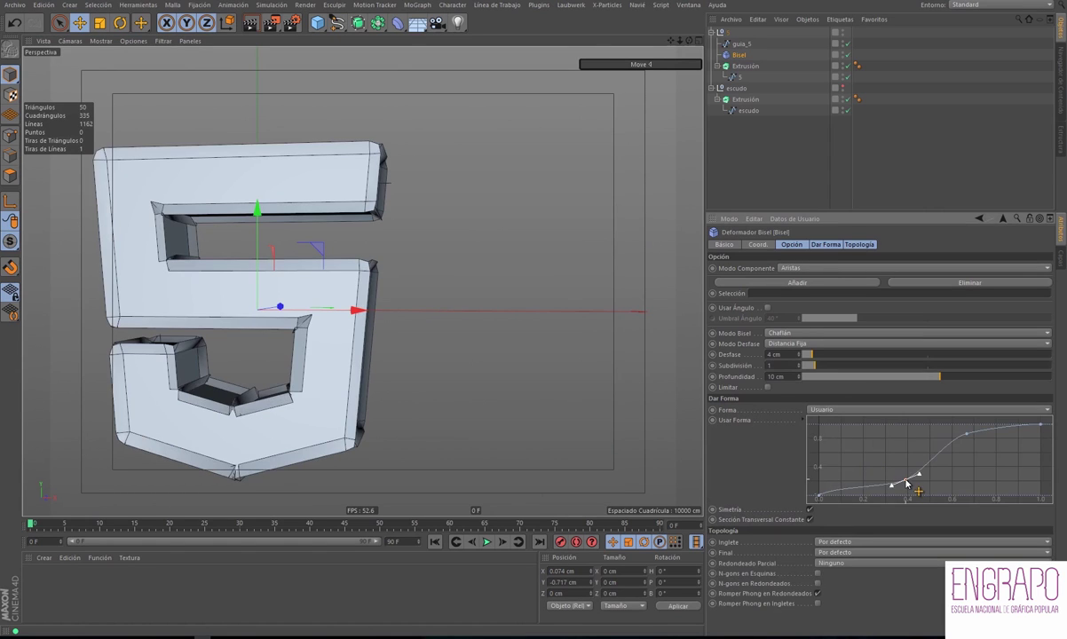
pyautogui.hotkey('ctrl', 'z')
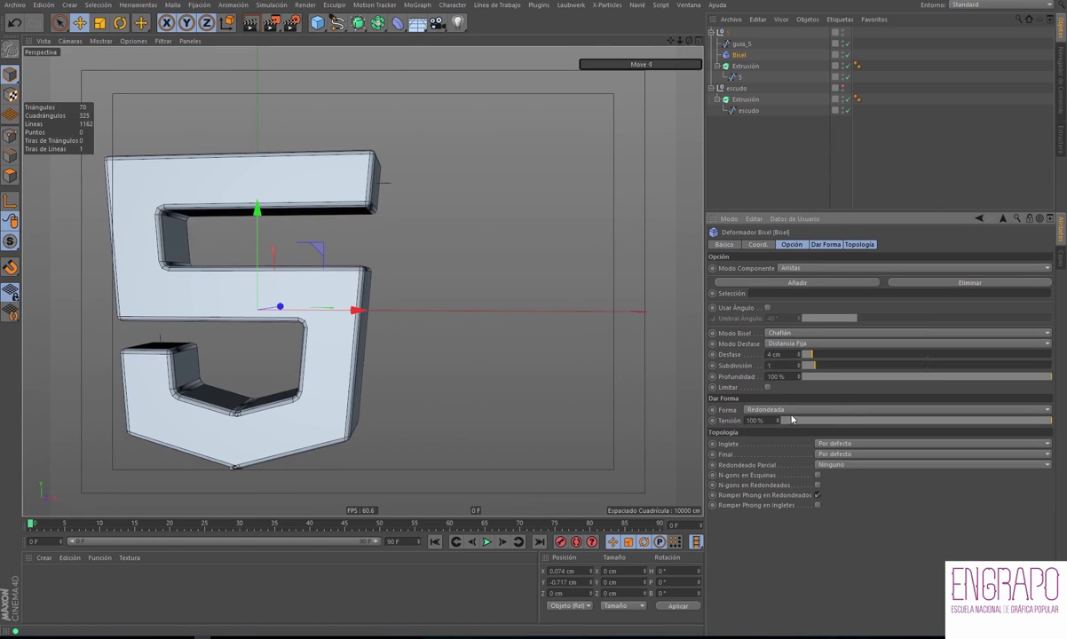
pyautogui.click(888, 443)
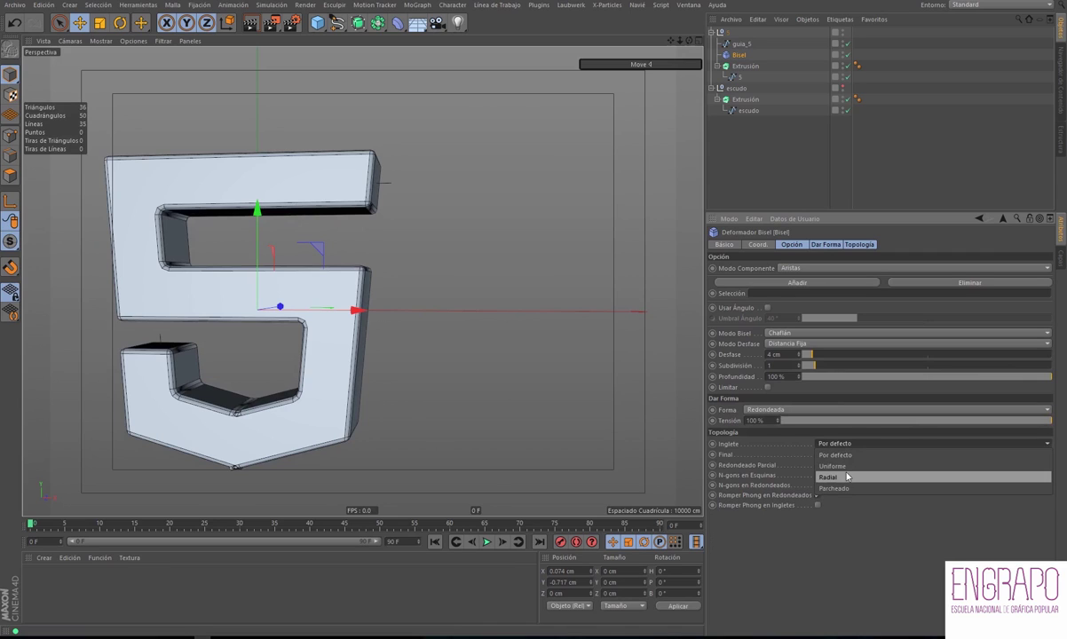
pyautogui.click(835, 466)
pyautogui.click(841, 444)
pyautogui.click(834, 455)
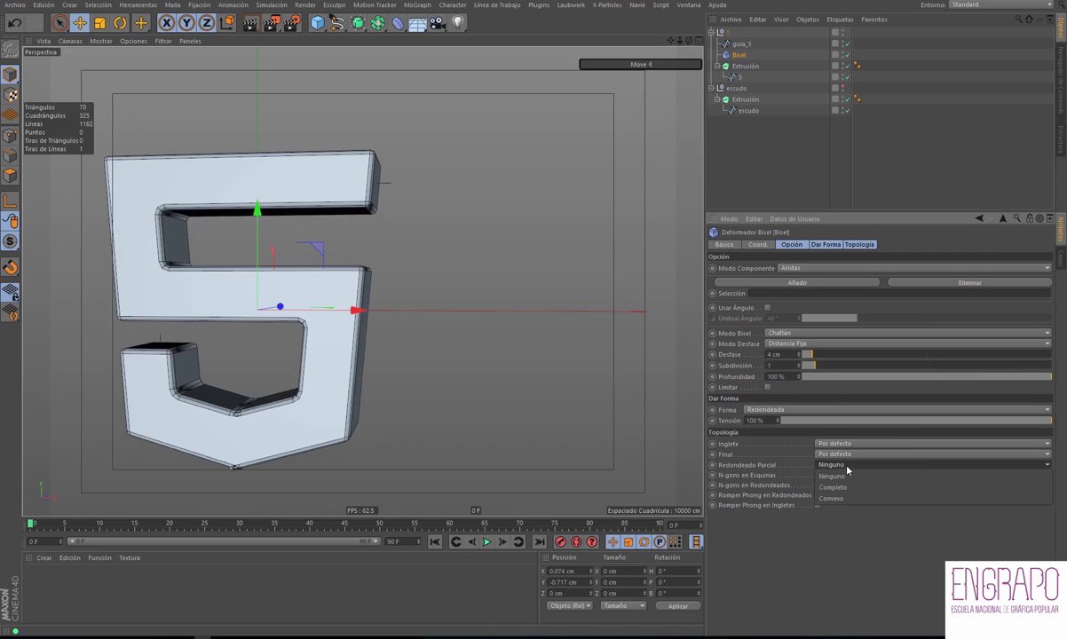
# Enable Usar Ángulo so only edges beyond the 40° threshold are bevelled
pyautogui.moveTo(555, 286); pyautogui.dragTo(468, 322, button='middle')
pyautogui.keyDown('alt'); pyautogui.moveTo(469, 323); pyautogui.dragTo(457, 334); pyautogui.keyUp('alt')
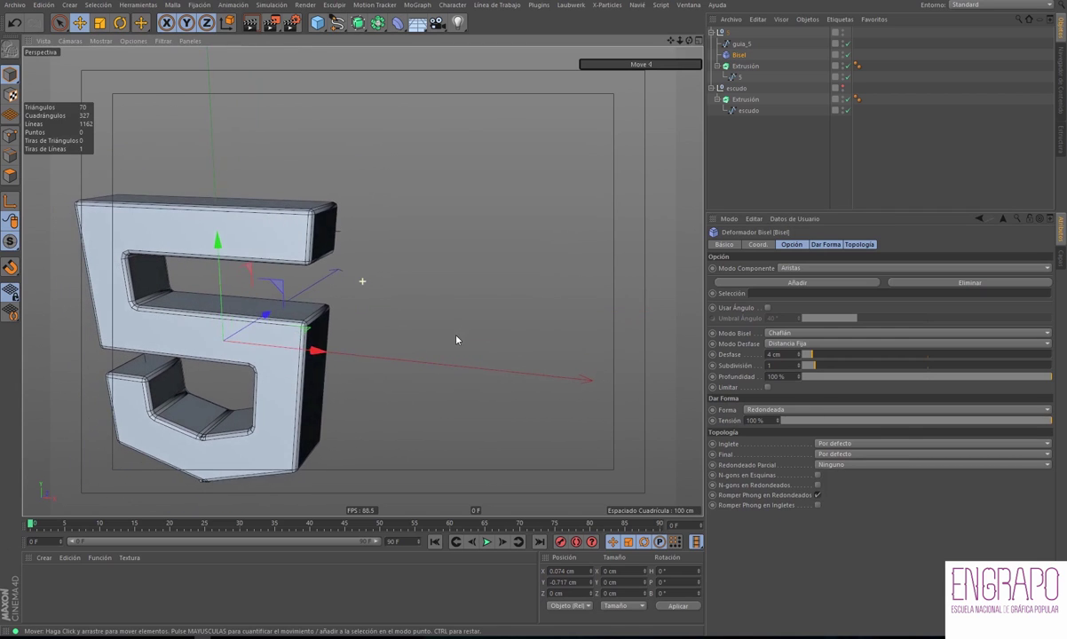
pyautogui.click(767, 307)
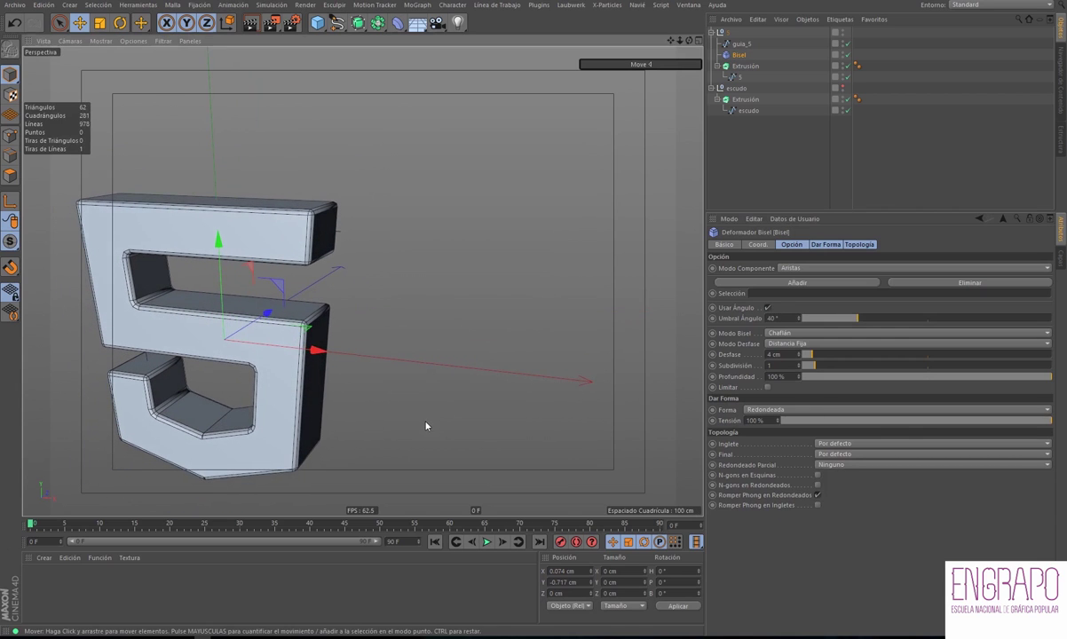
pyautogui.keyDown('alt'); pyautogui.moveTo(534, 377); pyautogui.dragTo(459, 399); pyautogui.keyUp('alt')
pyautogui.moveTo(372, 427)
pyautogui.keyDown('alt'); pyautogui.mouseDown()
pyautogui.moveTo(498, 324)
pyautogui.moveTo(490, 419)
pyautogui.moveTo(345, 430)
pyautogui.moveTo(325, 420)
pyautogui.moveTo(331, 357)
pyautogui.moveTo(307, 388)
pyautogui.moveTo(373, 295)
pyautogui.moveTo(339, 327)
pyautogui.moveTo(425, 269)
pyautogui.moveTo(502, 259)
pyautogui.mouseUp(); pyautogui.keyUp('alt')
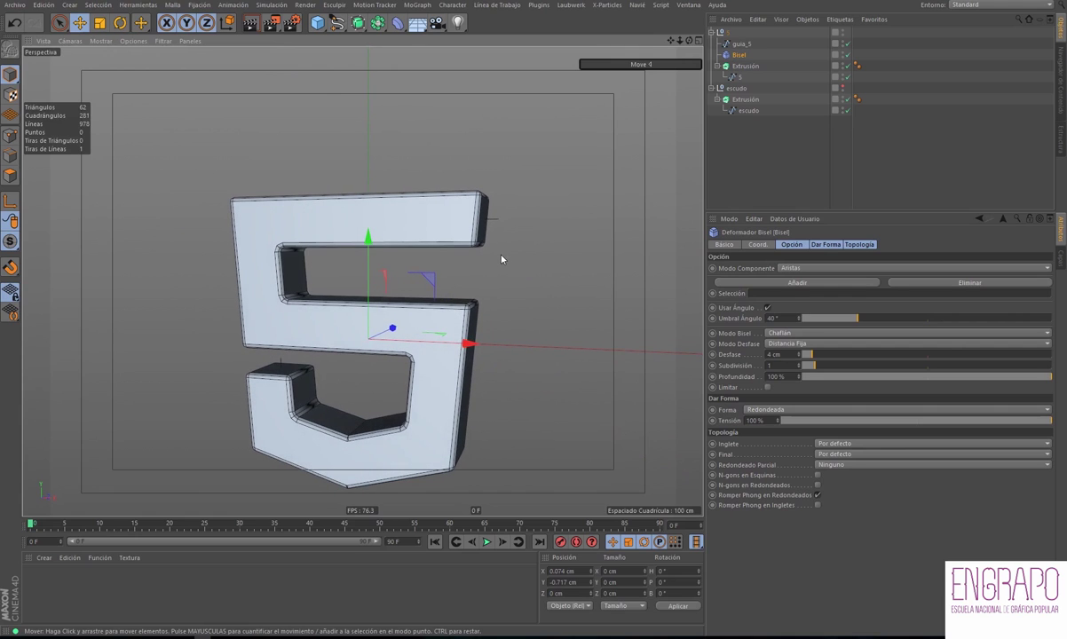
pyautogui.moveTo(692, 190)
pyautogui.keyDown('alt'); pyautogui.mouseDown()
pyautogui.moveTo(579, 186)
pyautogui.moveTo(597, 200)
pyautogui.moveTo(550, 191)
pyautogui.mouseUp(); pyautogui.keyUp('alt')
# Set the Extrusión caps to Cuadrángulos with a regular grid of 5 cm width
pyautogui.click(744, 66)
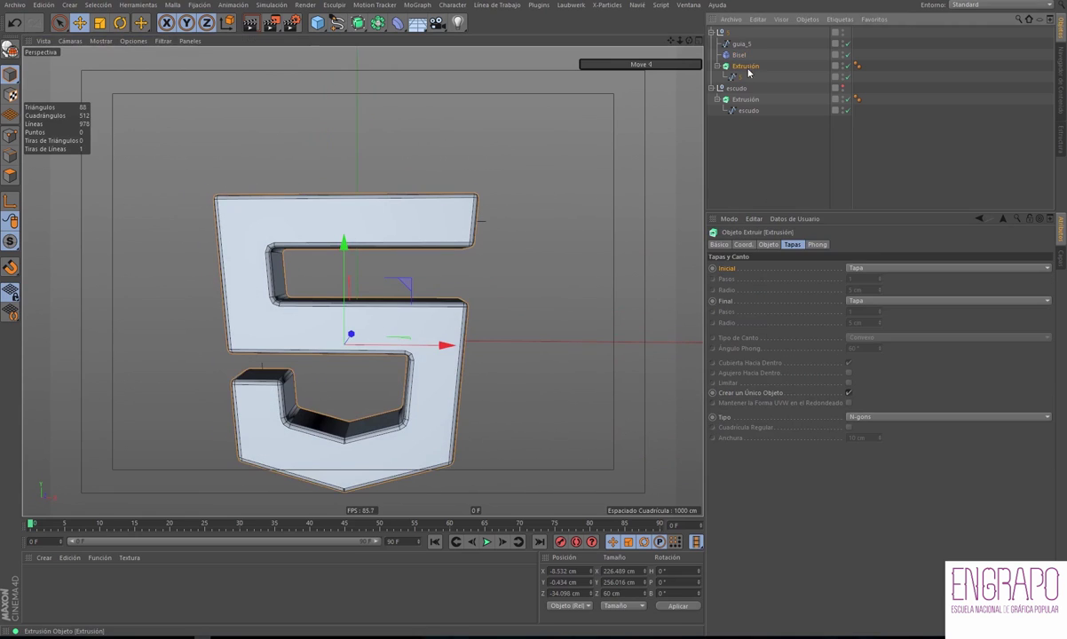
pyautogui.click(887, 416)
pyautogui.click(857, 436)
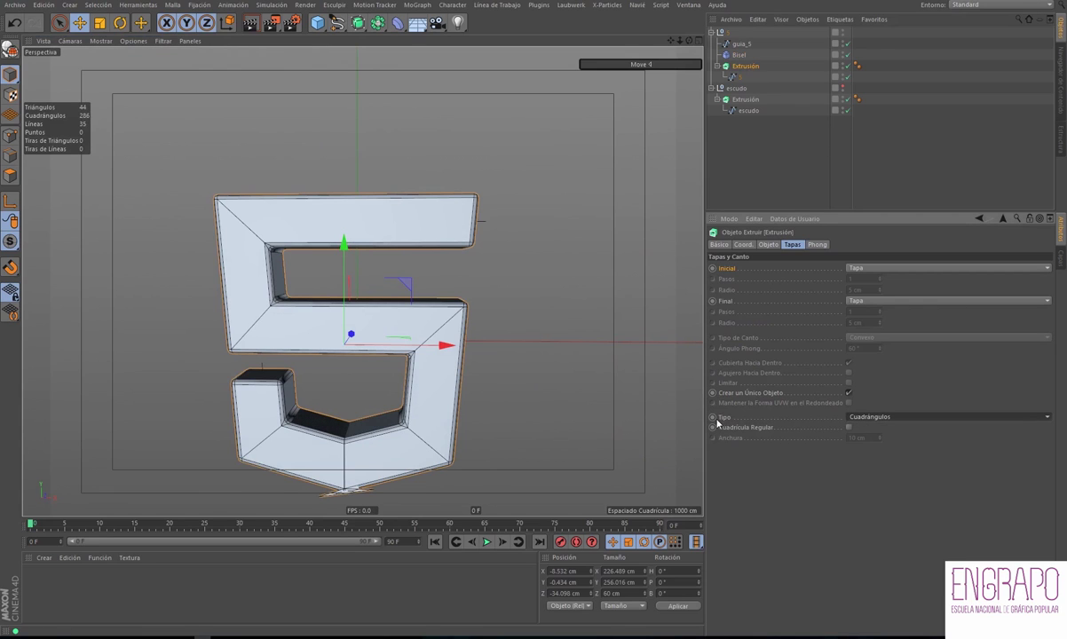
pyautogui.keyDown('alt'); pyautogui.moveTo(613, 314); pyautogui.dragTo(537, 318); pyautogui.keyUp('alt')
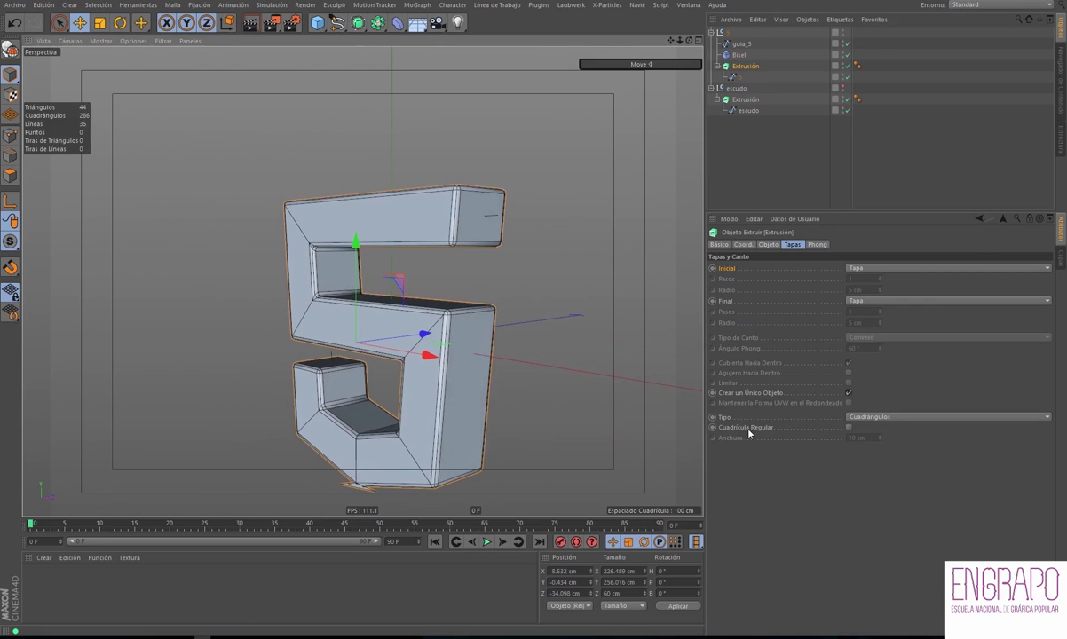
pyautogui.click(849, 427)
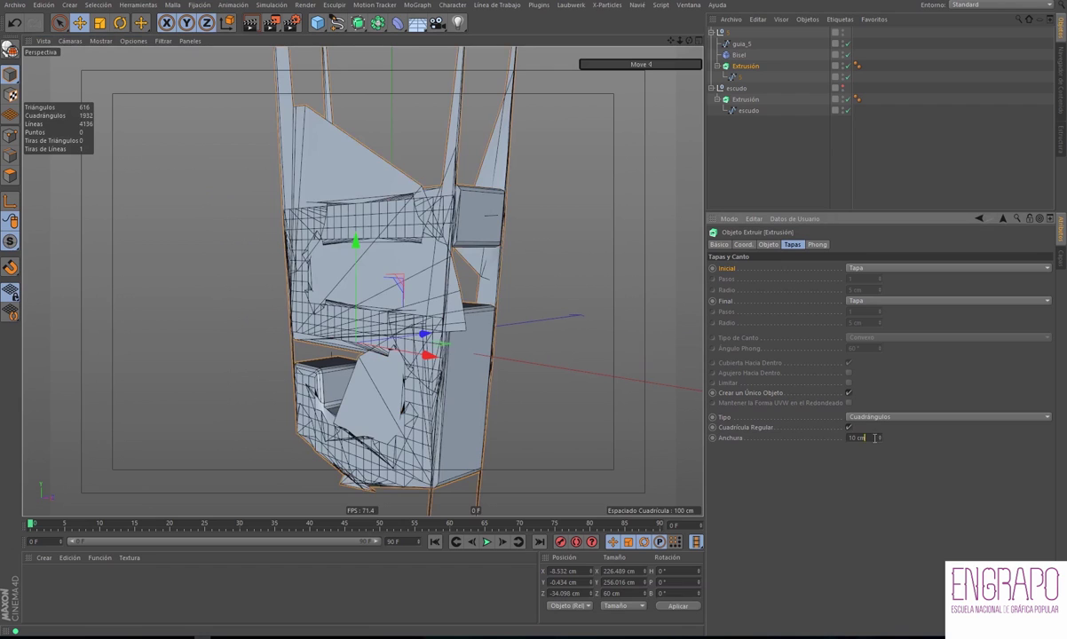
pyautogui.write('5')
pyautogui.press('Return')
# Toggle the Bisel deformer to compare, and switch the caps back to N-gons with bevel on
pyautogui.moveTo(643, 226)
pyautogui.keyDown('alt'); pyautogui.mouseDown()
pyautogui.moveTo(498, 264)
pyautogui.moveTo(681, 283)
pyautogui.moveTo(625, 286)
pyautogui.moveTo(602, 255)
pyautogui.moveTo(617, 238)
pyautogui.moveTo(664, 242)
pyautogui.mouseUp(); pyautogui.keyUp('alt')
pyautogui.click(847, 55)
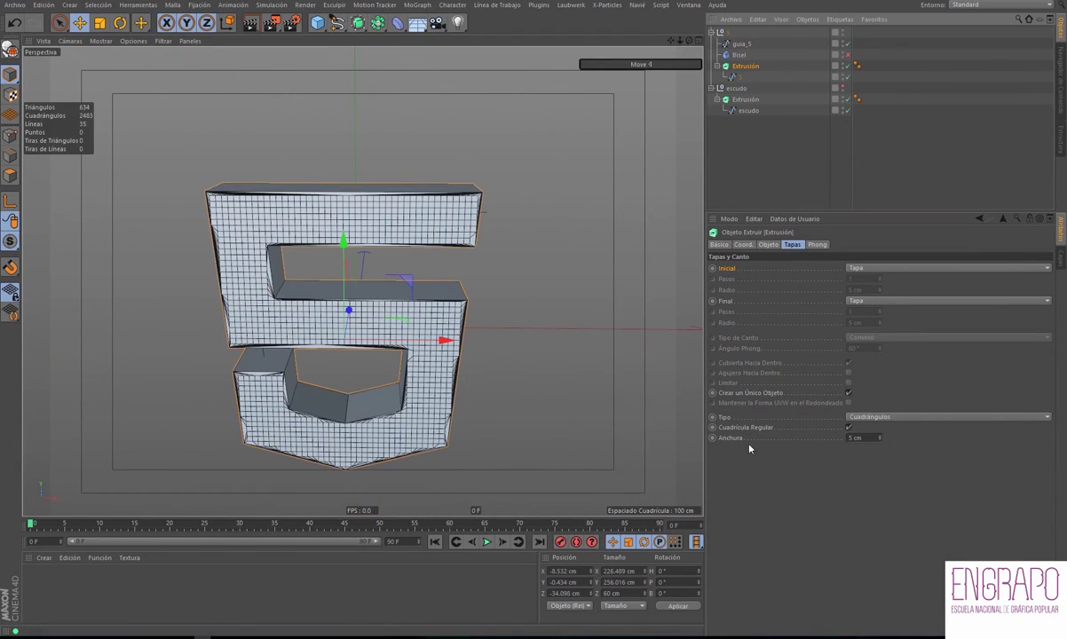
pyautogui.click(848, 56)
pyautogui.click(847, 56)
pyautogui.click(862, 416)
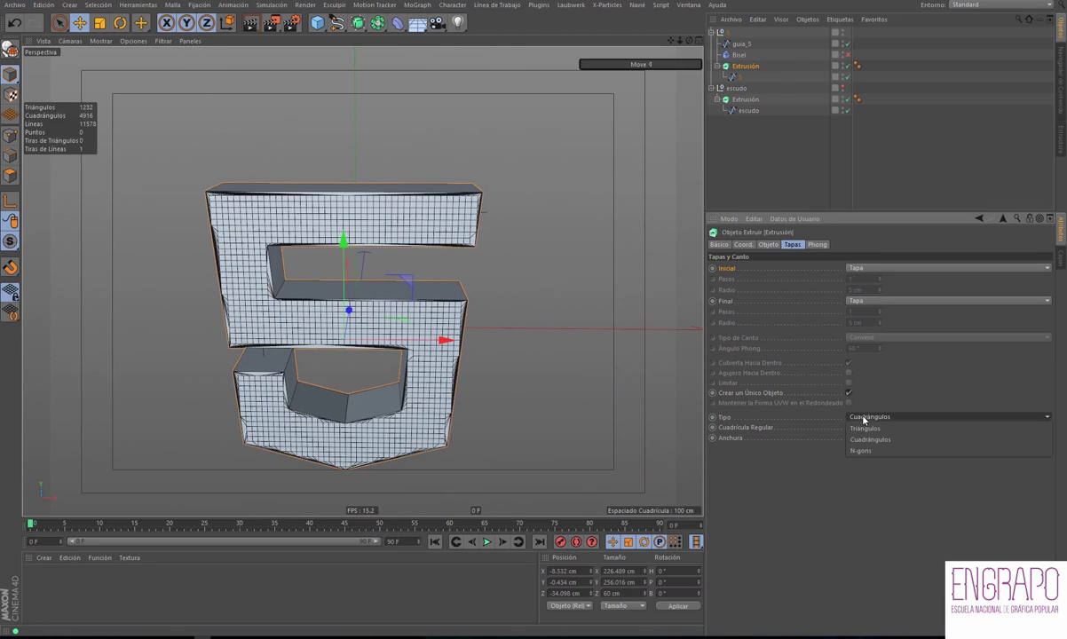
pyautogui.click(861, 450)
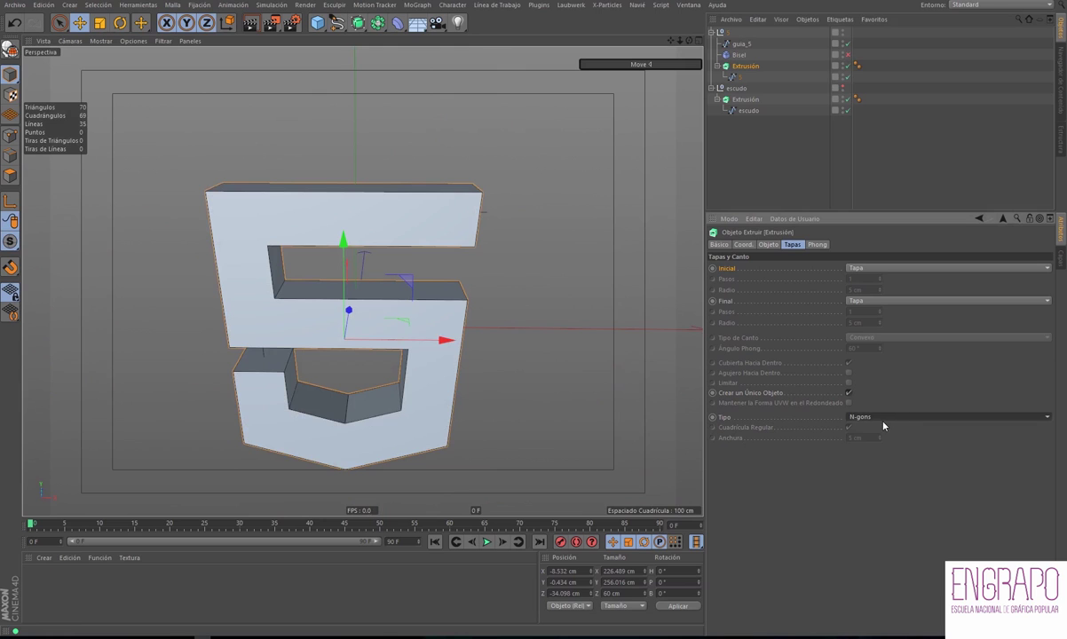
pyautogui.click(847, 54)
pyautogui.moveTo(545, 160)
pyautogui.keyDown('alt'); pyautogui.mouseDown()
pyautogui.moveTo(404, 213)
pyautogui.moveTo(489, 222)
pyautogui.moveTo(562, 207)
pyautogui.moveTo(556, 238)
pyautogui.moveTo(532, 209)
pyautogui.mouseUp(); pyautogui.keyUp('alt')
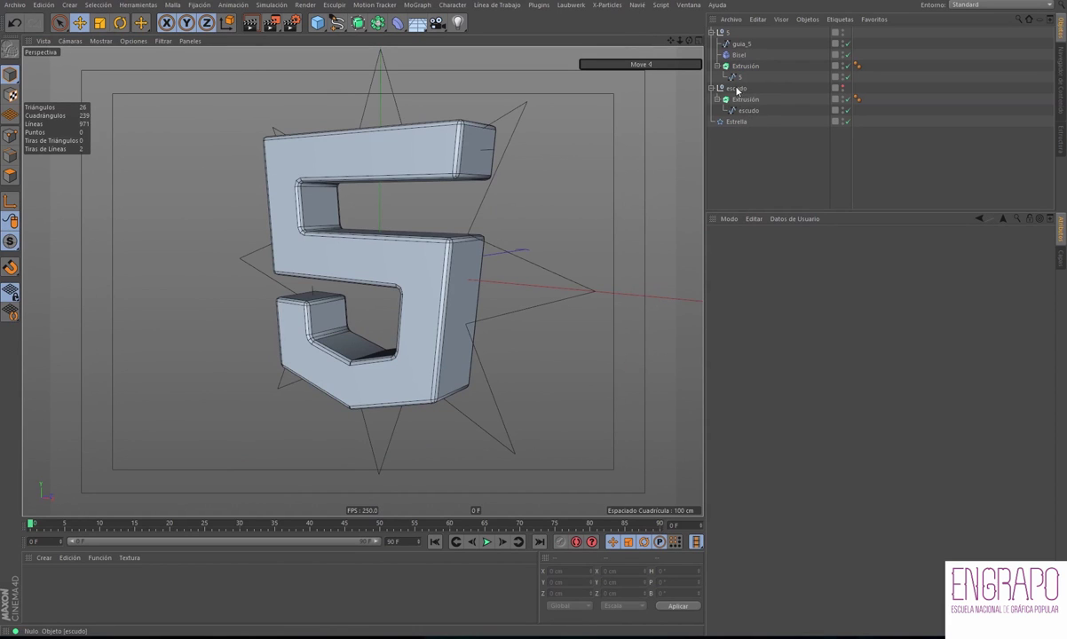
pyautogui.click(737, 78)
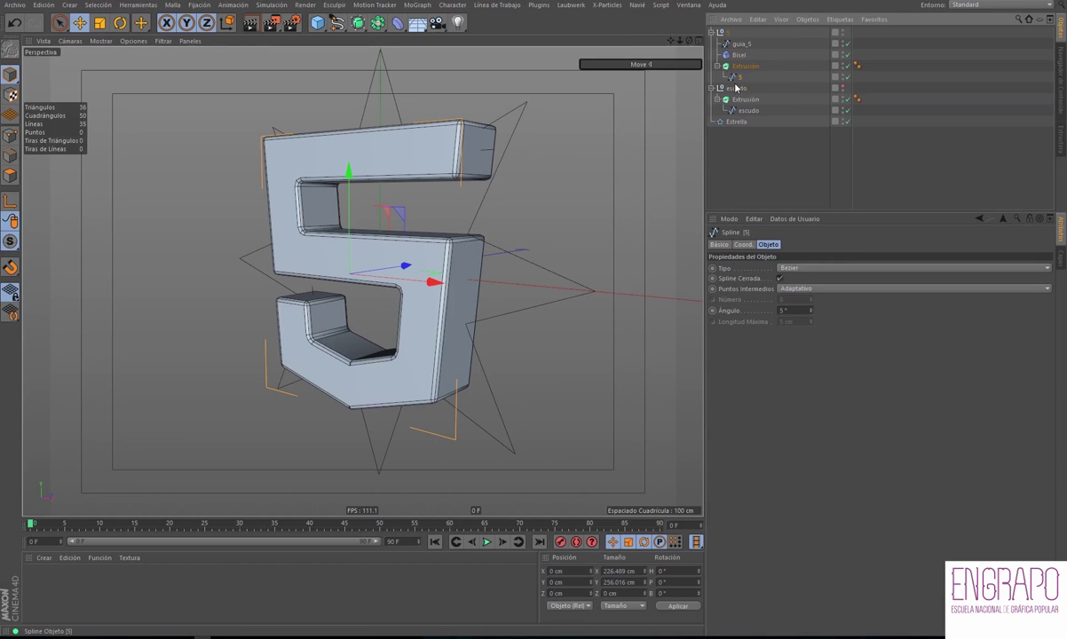
pyautogui.click(743, 145)
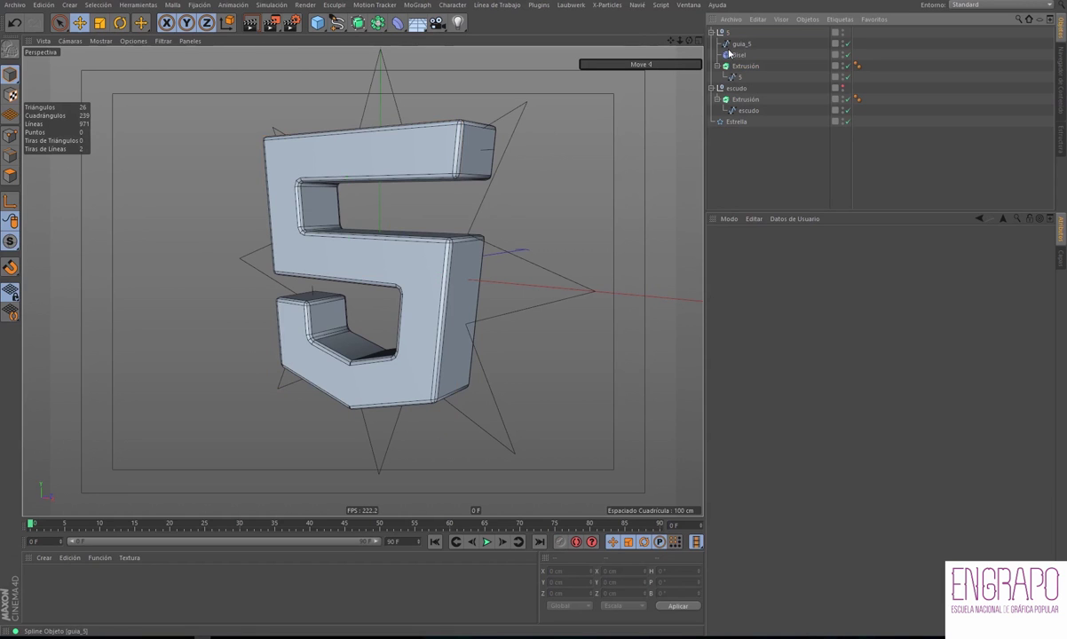
pyautogui.moveTo(515, 205)
pyautogui.keyDown('alt'); pyautogui.mouseDown()
pyautogui.moveTo(558, 234)
pyautogui.moveTo(479, 253)
pyautogui.mouseUp(); pyautogui.keyUp('alt')
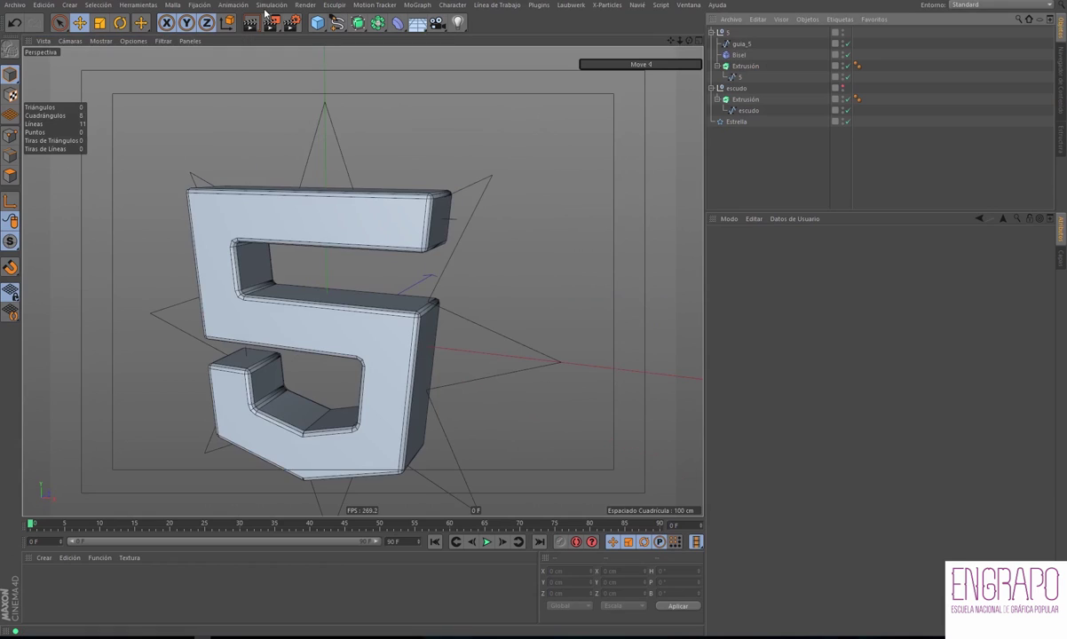
pyautogui.click(275, 7)
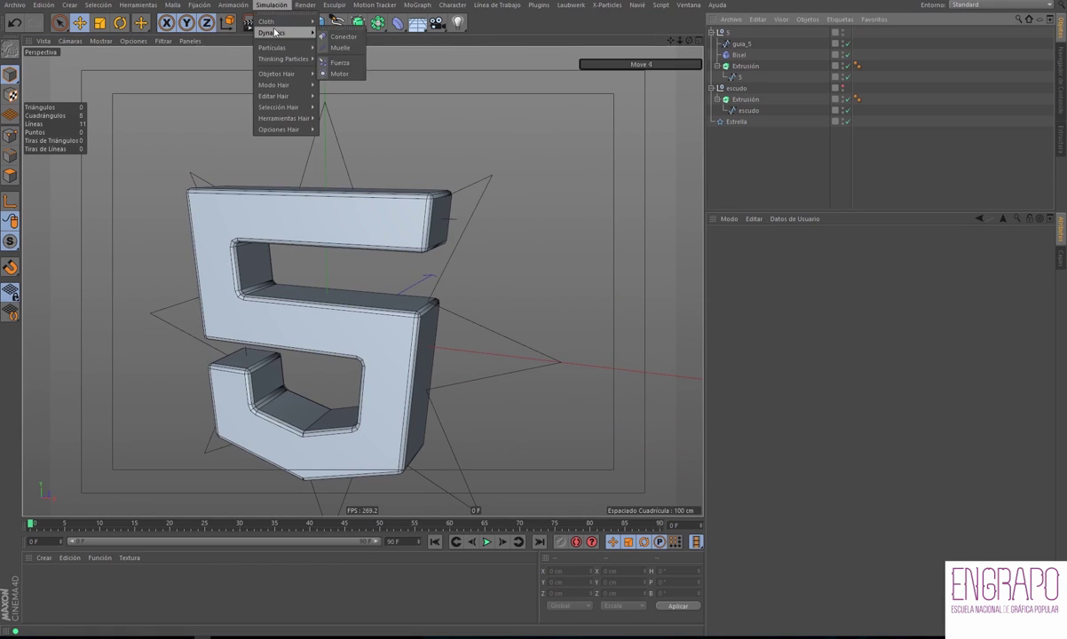
pyautogui.moveTo(270, 22)
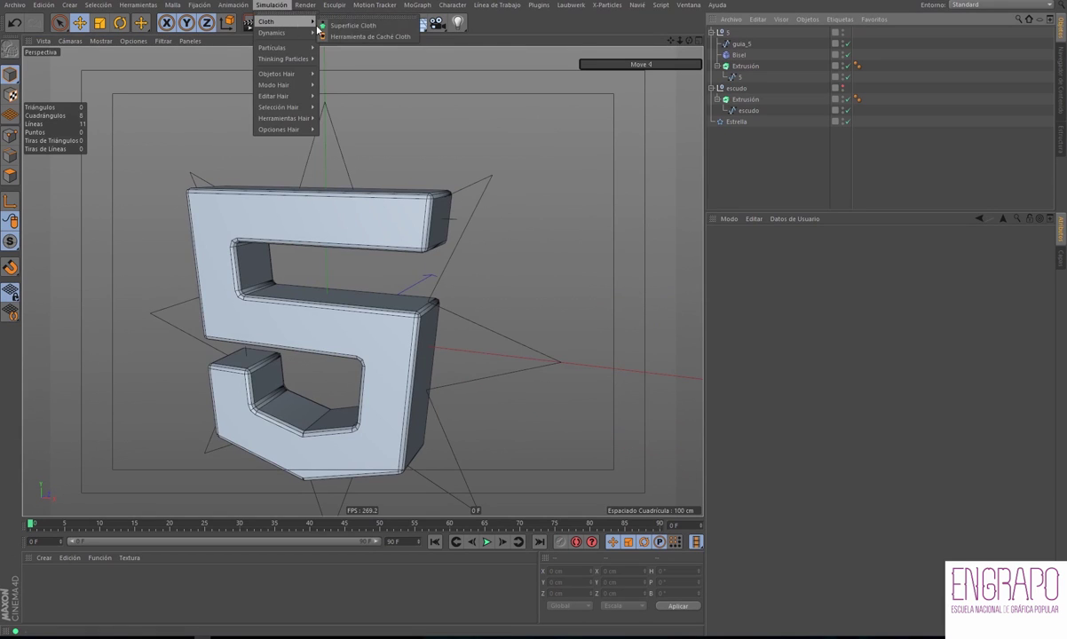
# Add a Superficie Cloth object and place the 5 group inside it
pyautogui.click(352, 25)
pyautogui.click(271, 5)
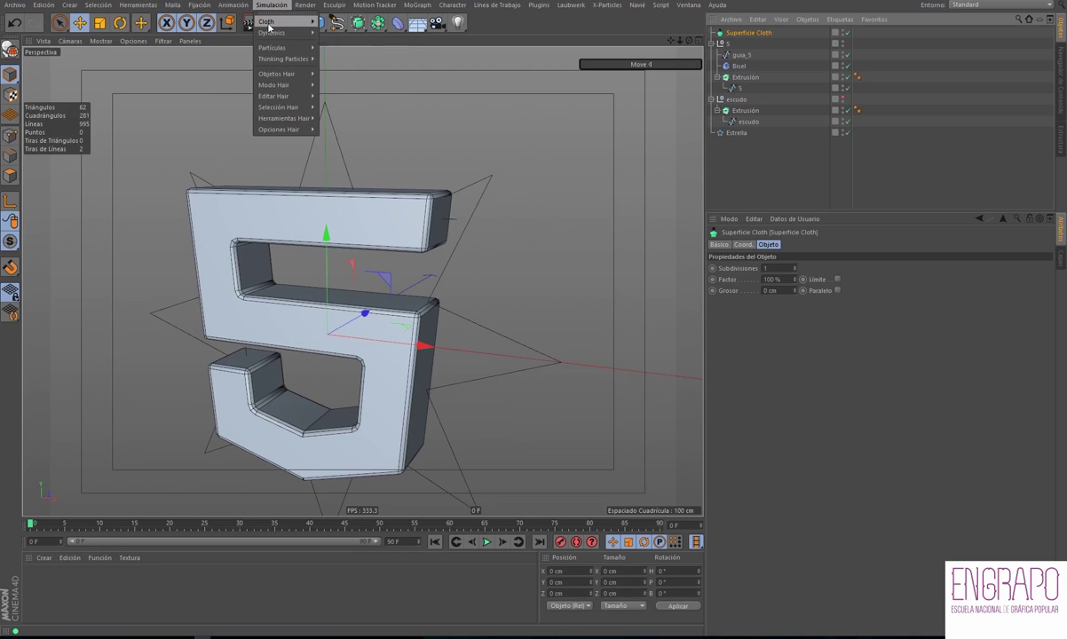
pyautogui.click(724, 181)
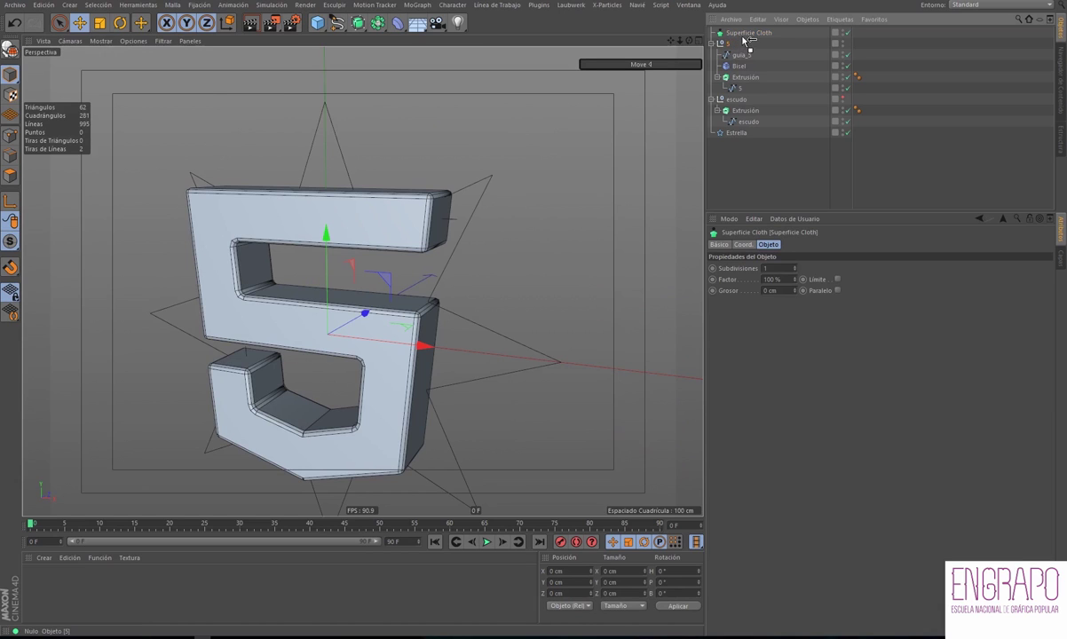
pyautogui.moveTo(746, 40); pyautogui.dragTo(746, 37)
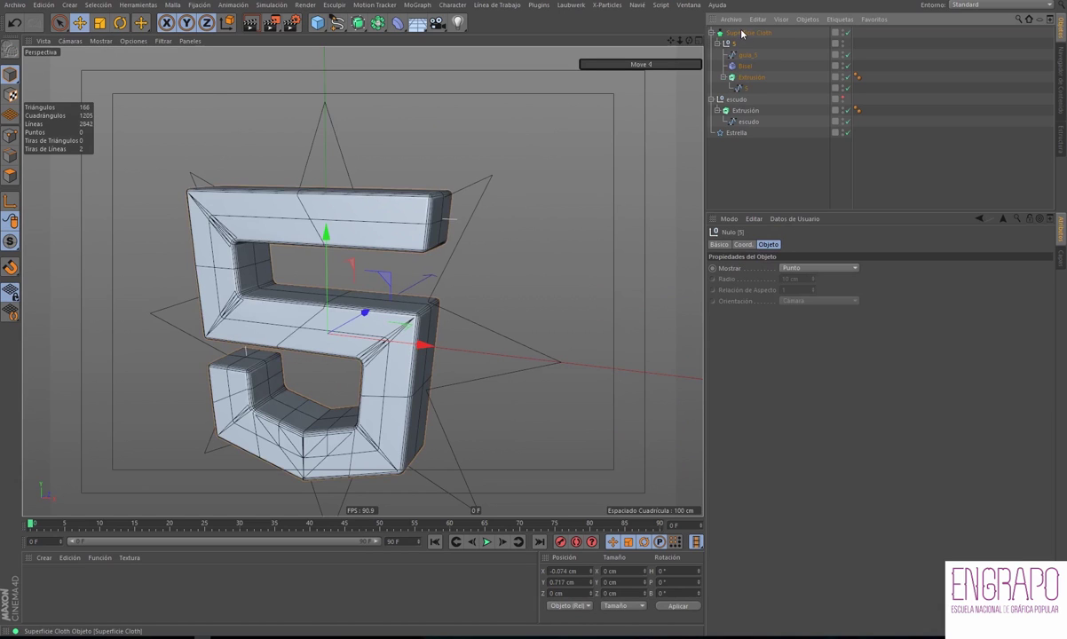
pyautogui.click(849, 33)
pyautogui.click(849, 33)
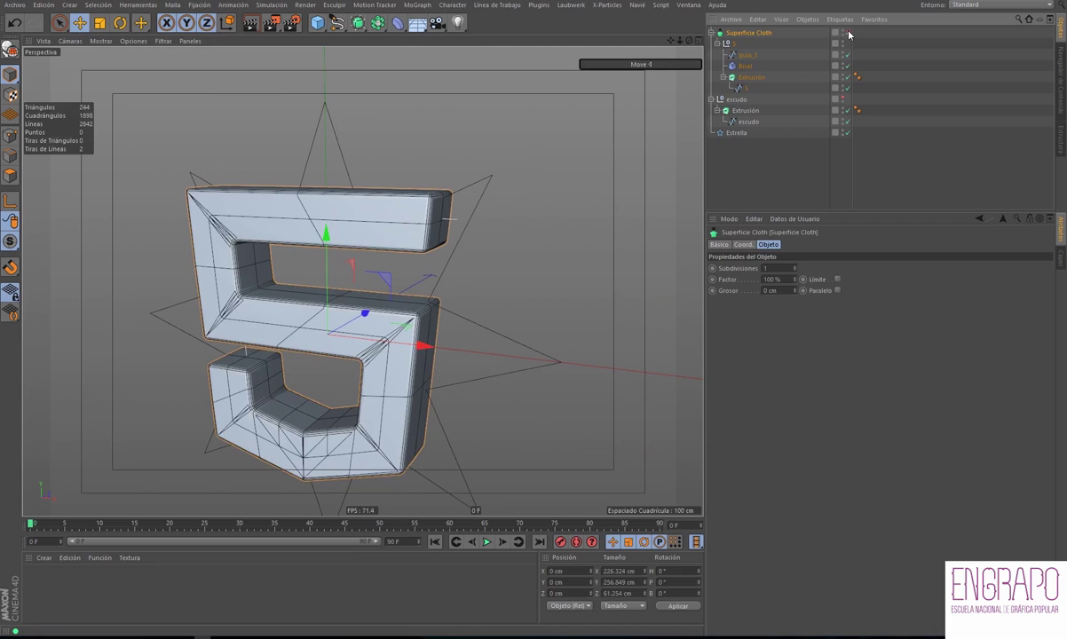
pyautogui.click(778, 167)
# Move guia_5 to the top level, rename the cloth surface Cloth_5, and pull the 5 spline out
pyautogui.moveTo(748, 55); pyautogui.dragTo(743, 32)
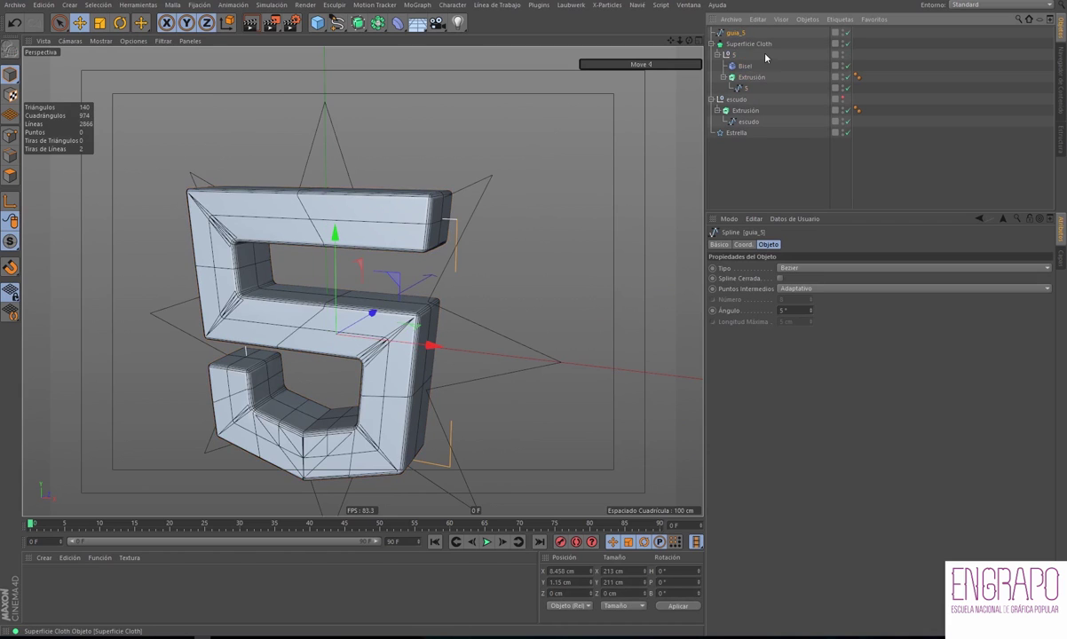
pyautogui.click(745, 45)
pyautogui.doubleClick(745, 44)
pyautogui.write('Cloth_5')
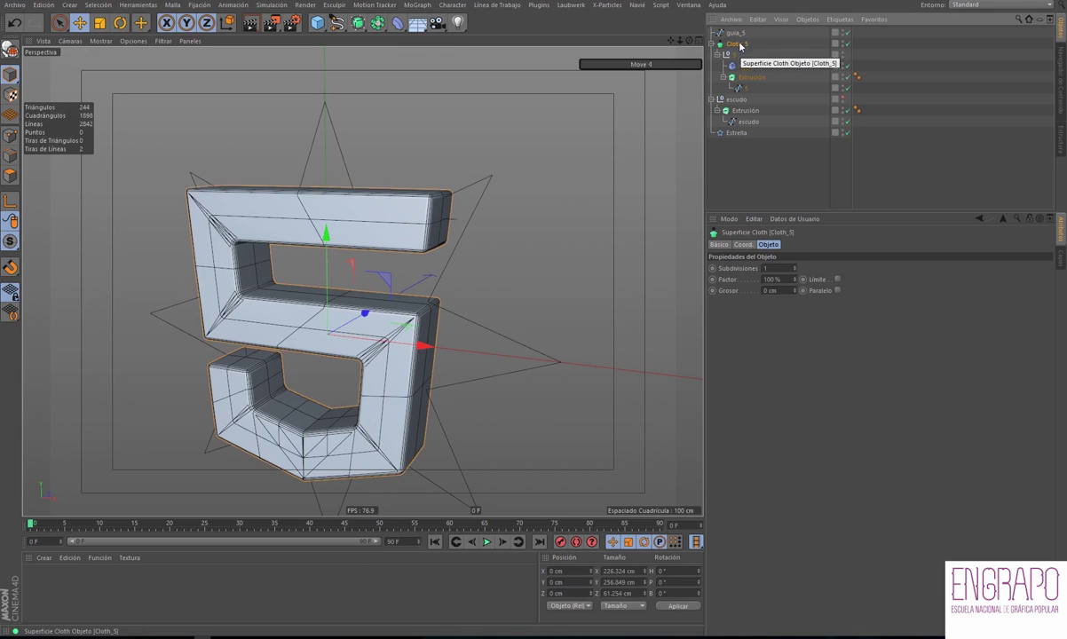
pyautogui.click(744, 152)
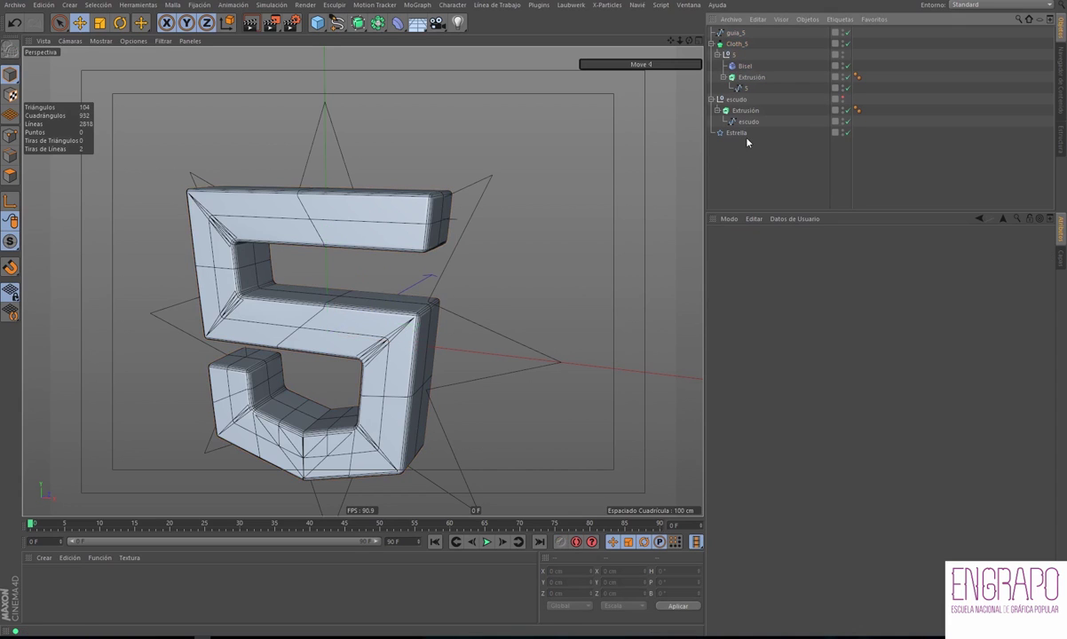
pyautogui.moveTo(739, 131); pyautogui.dragTo(740, 136)
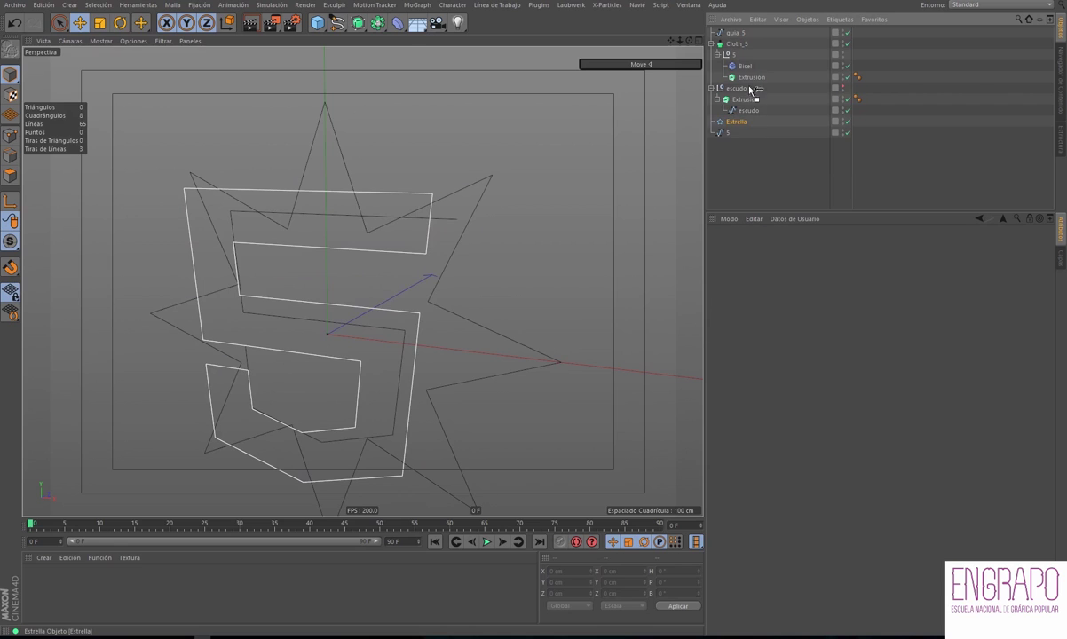
# Test the Estrella star inside Extrusión, take it back out, and return the 5 spline there
pyautogui.moveTo(750, 90); pyautogui.dragTo(750, 79)
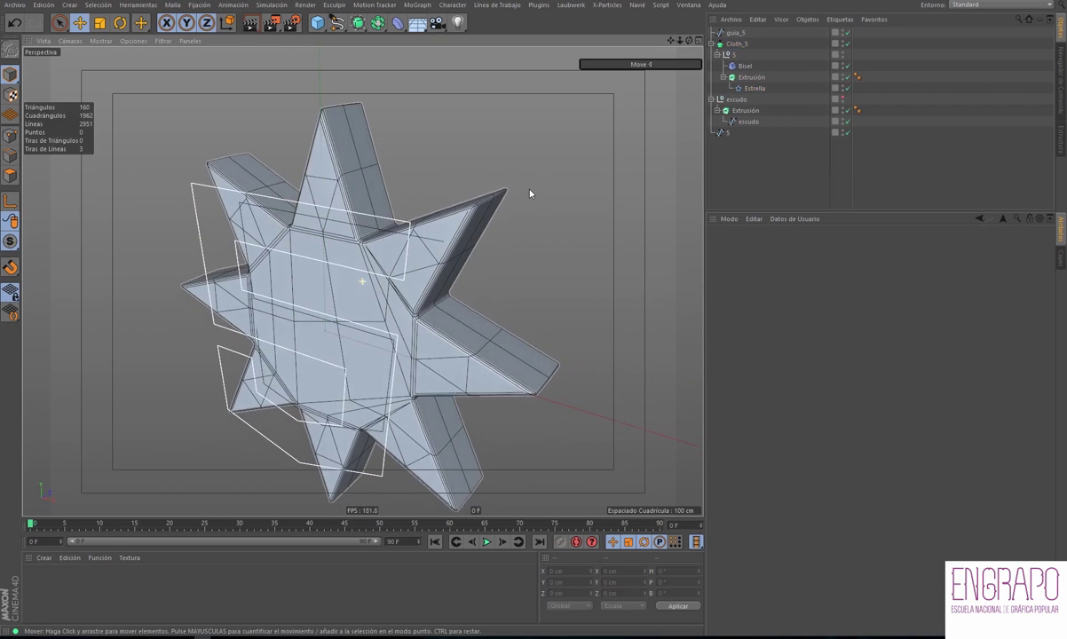
pyautogui.click(770, 44)
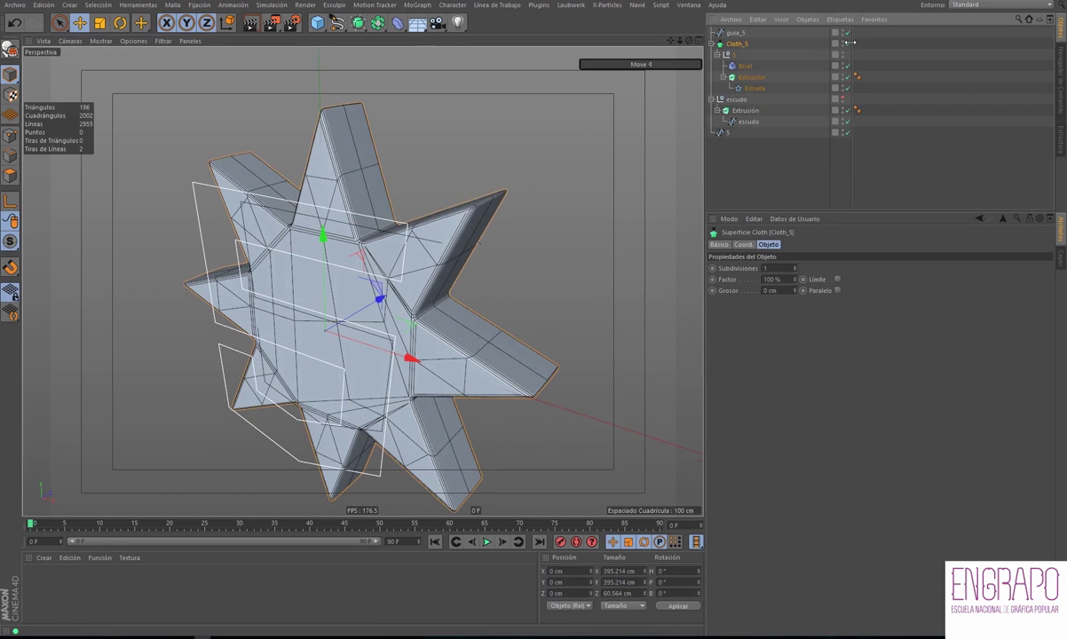
pyautogui.moveTo(755, 88); pyautogui.dragTo(759, 140)
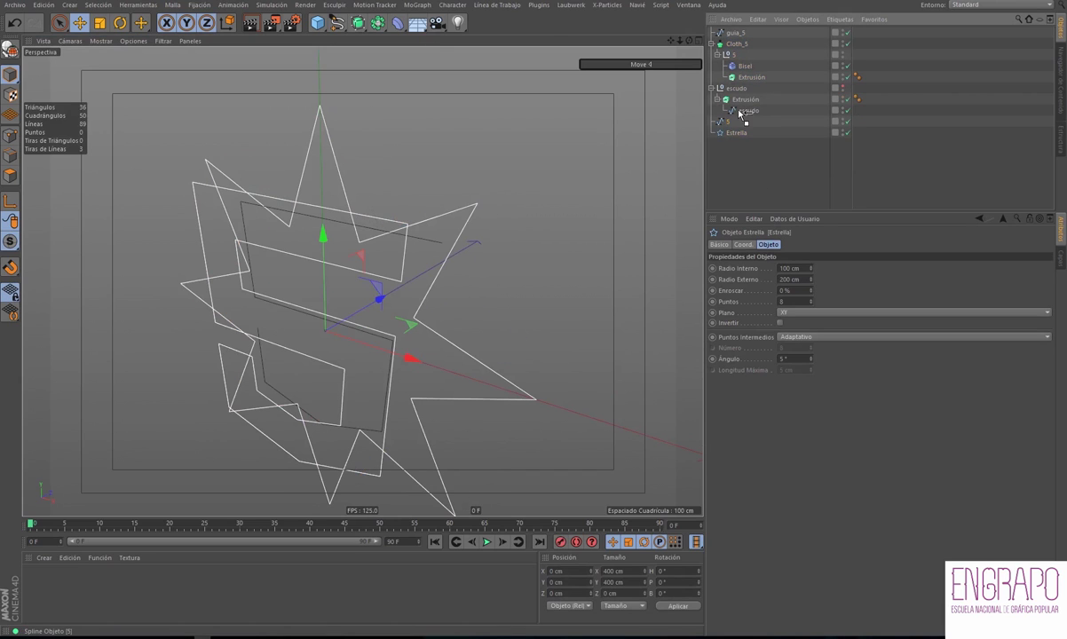
pyautogui.moveTo(751, 77); pyautogui.dragTo(752, 78)
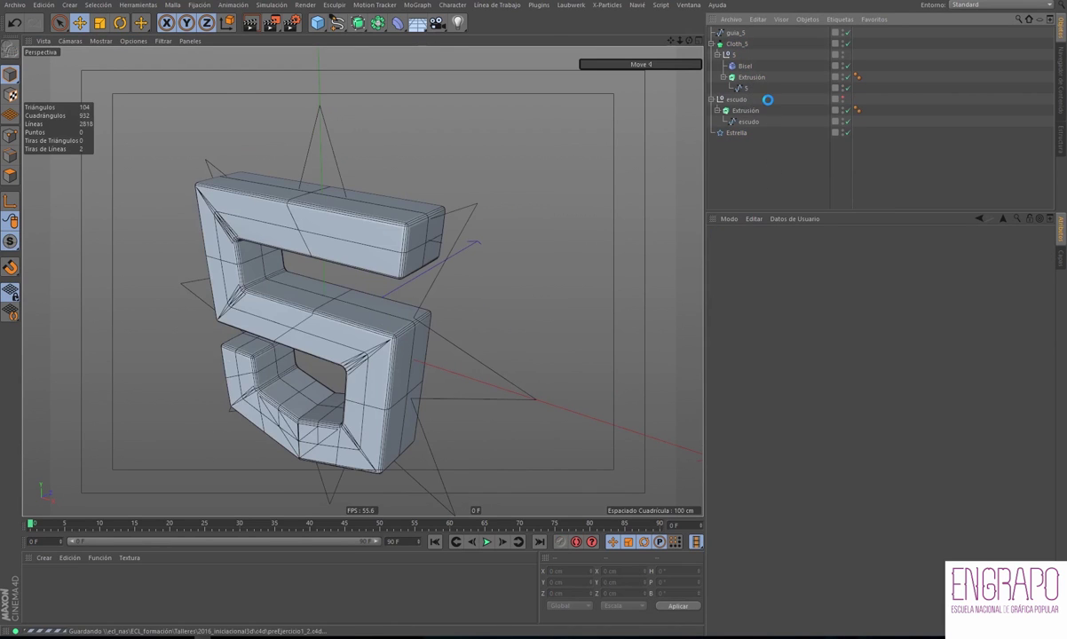
pyautogui.moveTo(470, 190)
pyautogui.keyDown('alt'); pyautogui.mouseDown()
pyautogui.moveTo(433, 178)
pyautogui.moveTo(419, 235)
pyautogui.moveTo(473, 255)
pyautogui.moveTo(464, 199)
pyautogui.mouseUp(); pyautogui.keyUp('alt')
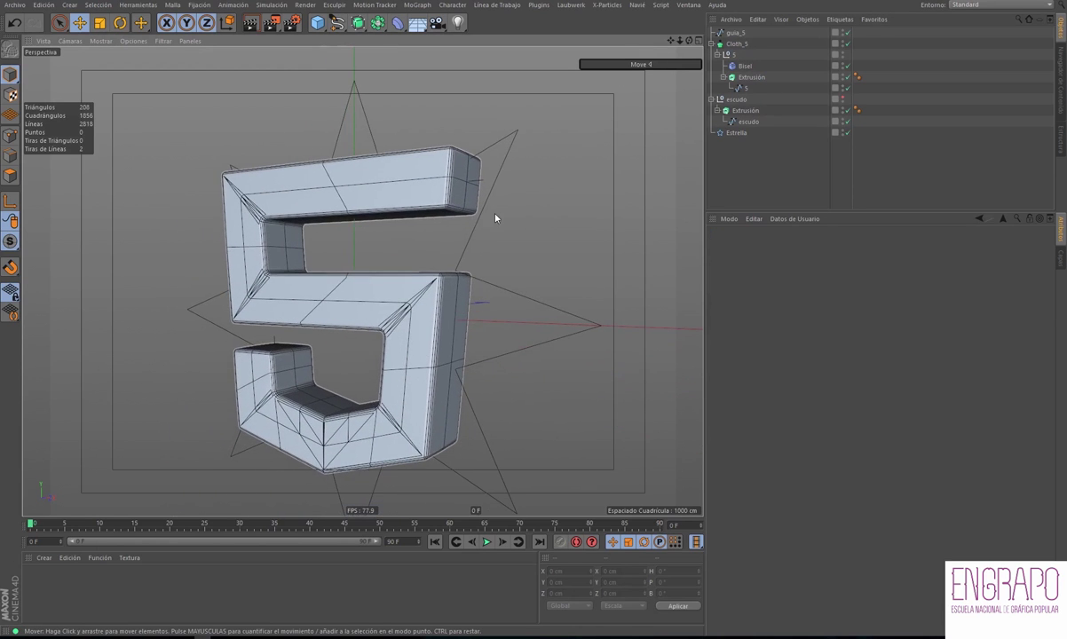
pyautogui.click(732, 44)
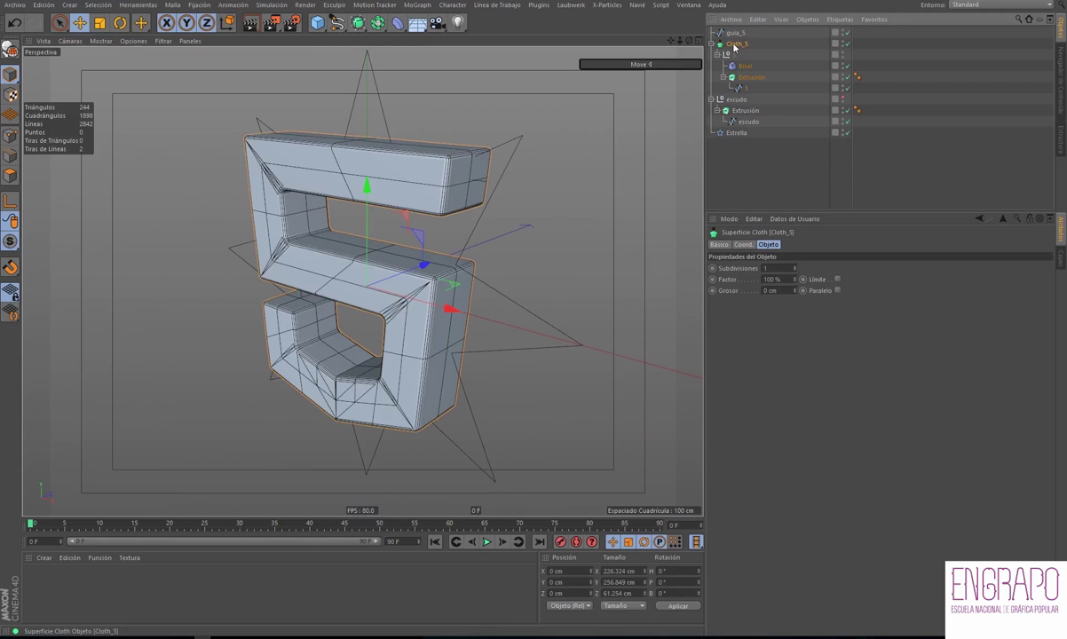
# Set Cloth_5 Subdivisiones to 5, then 3, and zoom in to inspect the resulting mesh
pyautogui.click(774, 268)
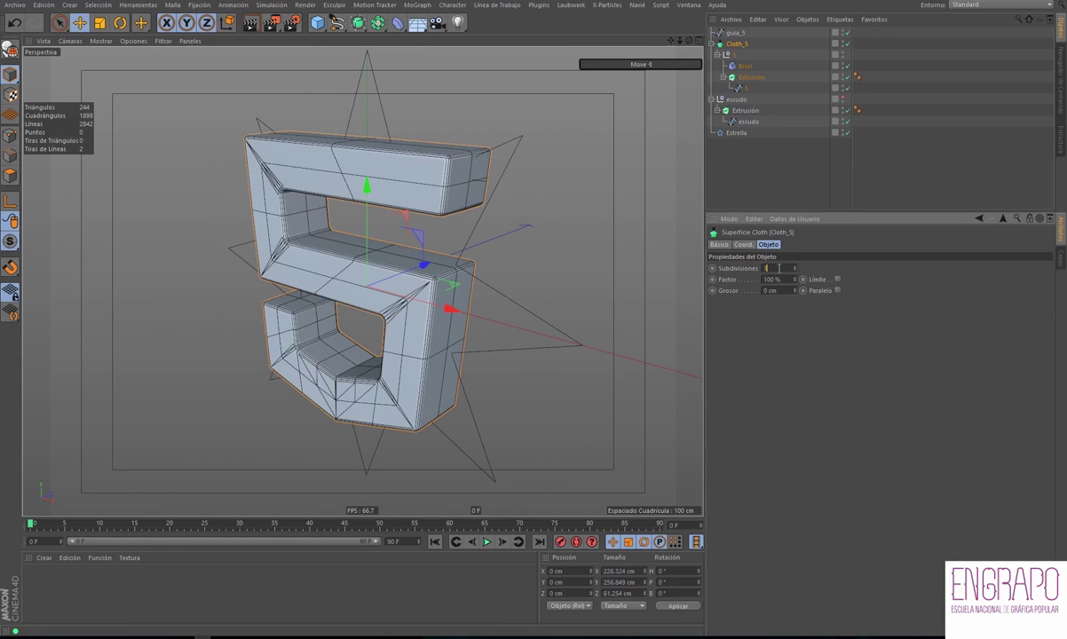
pyautogui.write('5')
pyautogui.press('Return')
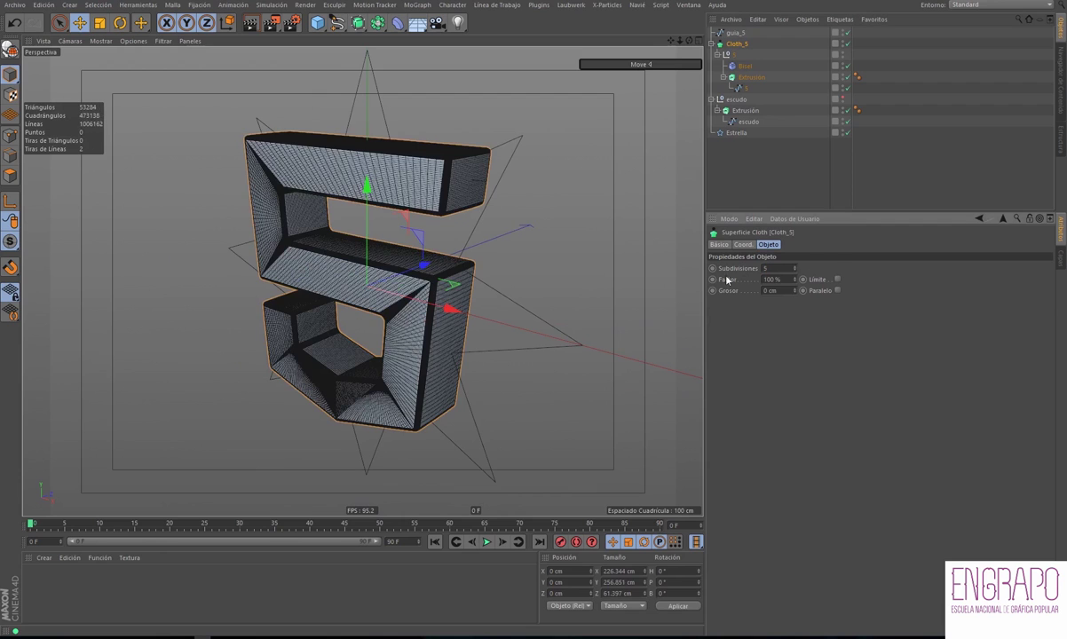
pyautogui.write('3')
pyautogui.press('Return')
pyautogui.moveTo(681, 263)
pyautogui.keyDown('alt'); pyautogui.mouseDown()
pyautogui.moveTo(561, 247)
pyautogui.moveTo(578, 240)
pyautogui.moveTo(547, 234)
pyautogui.moveTo(515, 248)
pyautogui.mouseUp(); pyautogui.keyUp('alt')
pyautogui.scroll(5, 485, 267)
pyautogui.scroll(3, 485, 266)
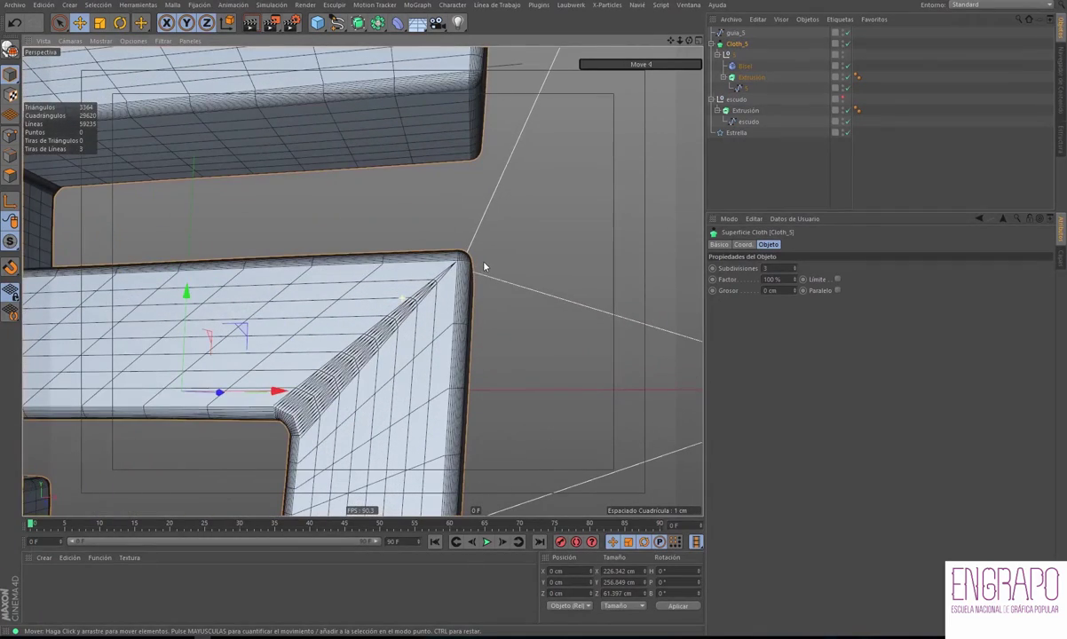
pyautogui.moveTo(302, 388)
pyautogui.keyDown('alt'); pyautogui.mouseDown()
pyautogui.moveTo(241, 403)
pyautogui.moveTo(253, 409)
pyautogui.moveTo(262, 396)
pyautogui.moveTo(216, 393)
pyautogui.mouseUp(); pyautogui.keyUp('alt')
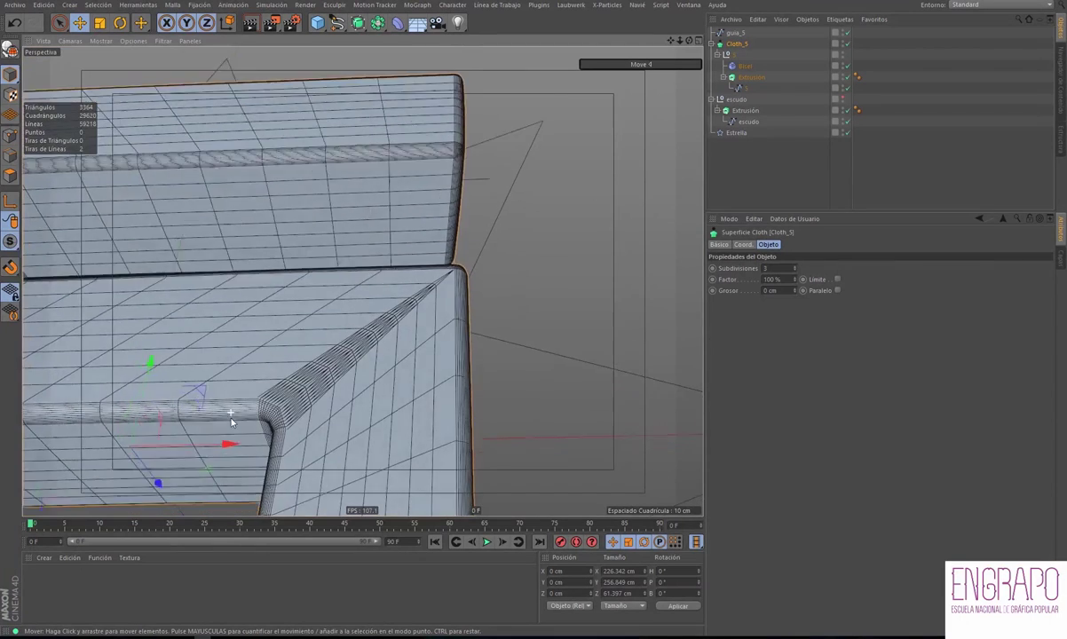
pyautogui.scroll(-2, 212, 412)
pyautogui.scroll(-2, 213, 421)
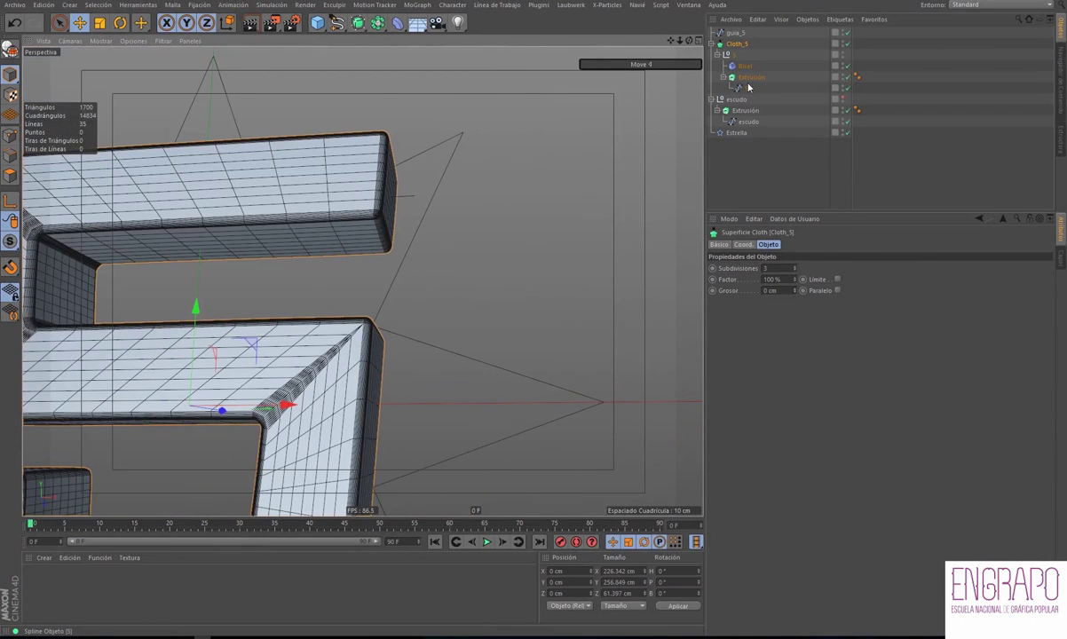
pyautogui.click(744, 66)
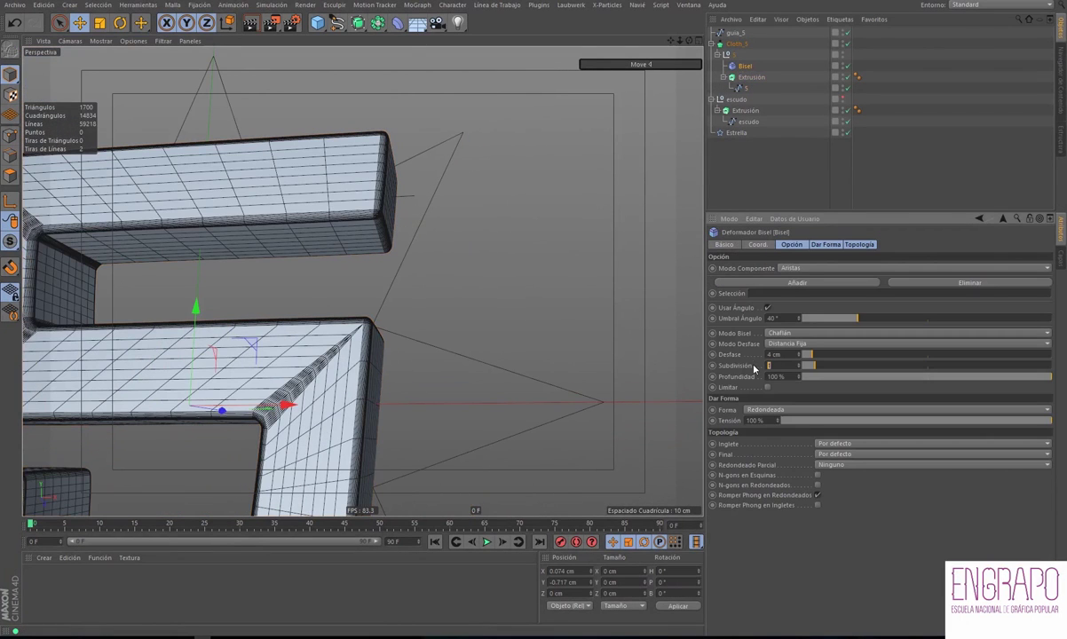
# Set the Bisel Subdivisión to 0, cutting the 5's mesh to 2176 triangles and 6088 quads
pyautogui.write('0')
pyautogui.press('Return')
pyautogui.moveTo(355, 355)
pyautogui.keyDown('alt'); pyautogui.mouseDown()
pyautogui.moveTo(467, 357)
pyautogui.moveTo(255, 443)
pyautogui.moveTo(325, 333)
pyautogui.moveTo(319, 390)
pyautogui.moveTo(334, 310)
pyautogui.moveTo(382, 293)
pyautogui.moveTo(409, 303)
pyautogui.moveTo(380, 230)
pyautogui.moveTo(429, 218)
pyautogui.moveTo(460, 158)
pyautogui.moveTo(494, 159)
pyautogui.moveTo(443, 186)
pyautogui.moveTo(511, 378)
pyautogui.moveTo(408, 273)
pyautogui.moveTo(581, 208)
pyautogui.mouseUp(); pyautogui.keyUp('alt')
pyautogui.click(769, 195)
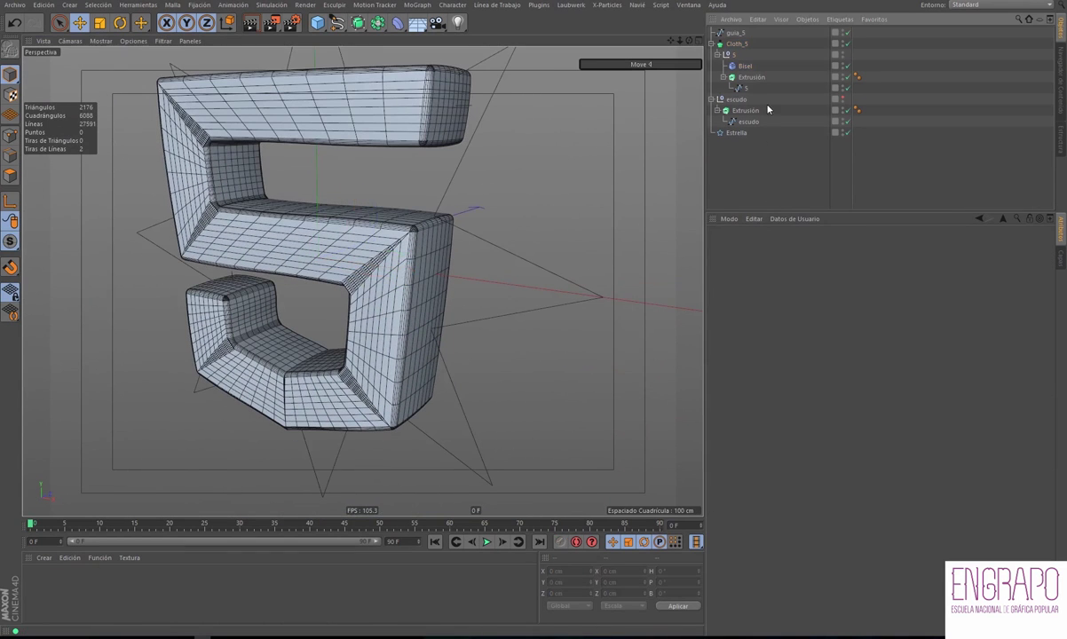
pyautogui.click(733, 89)
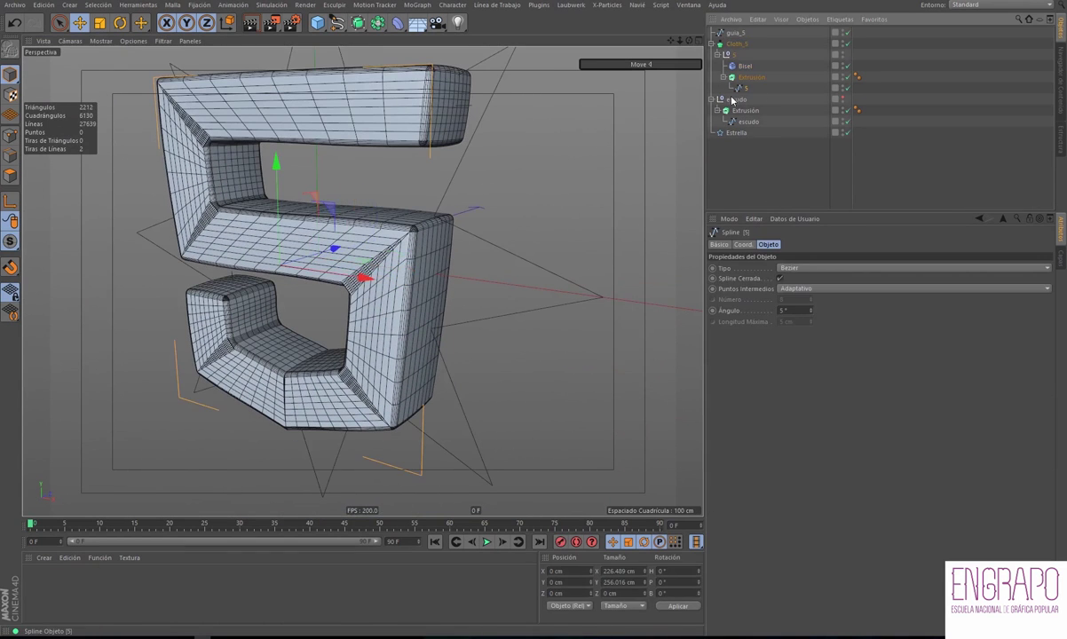
pyautogui.click(787, 289)
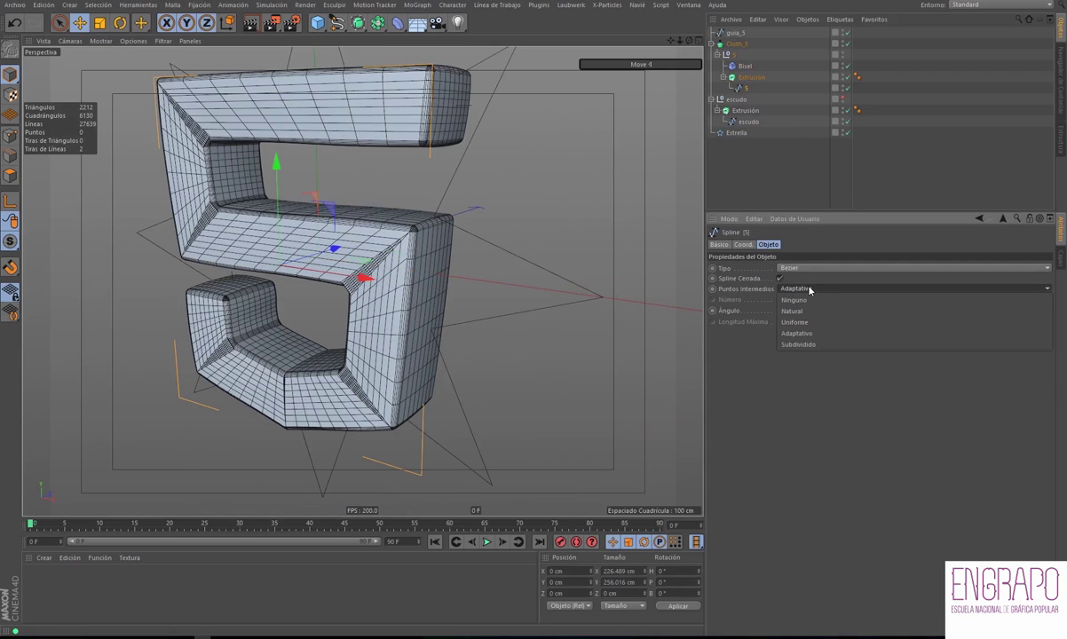
pyautogui.click(803, 321)
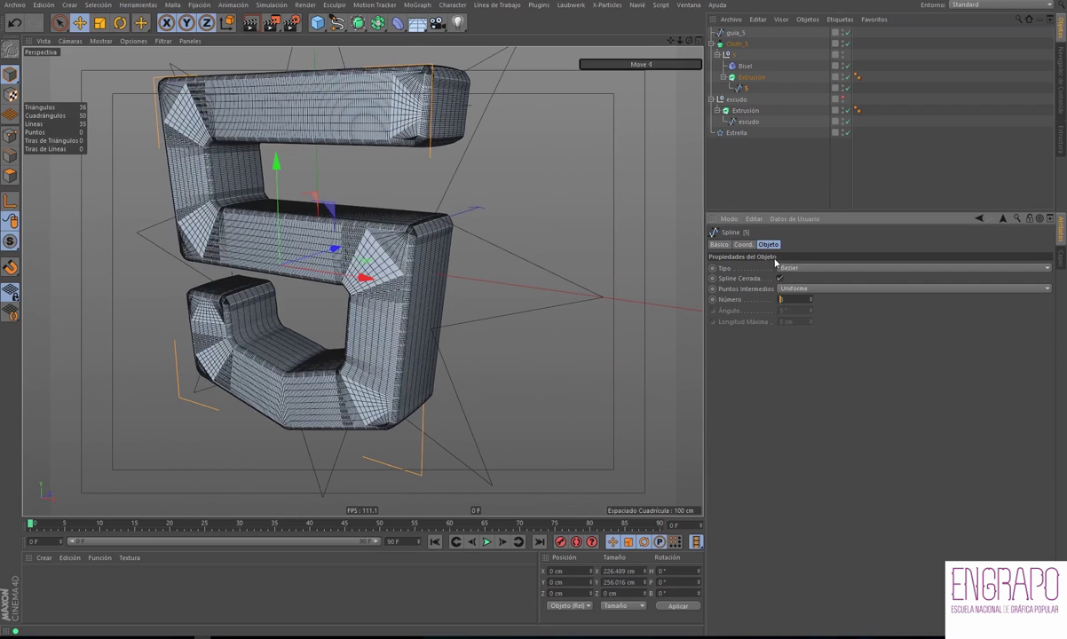
pyautogui.write('2')
pyautogui.press('Return')
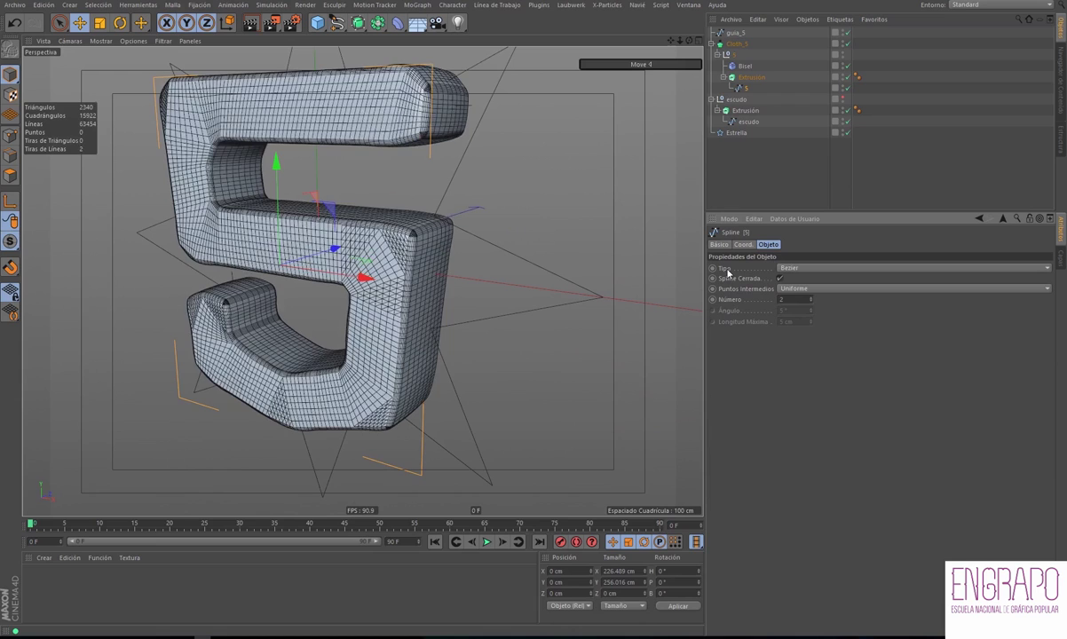
pyautogui.click(811, 287)
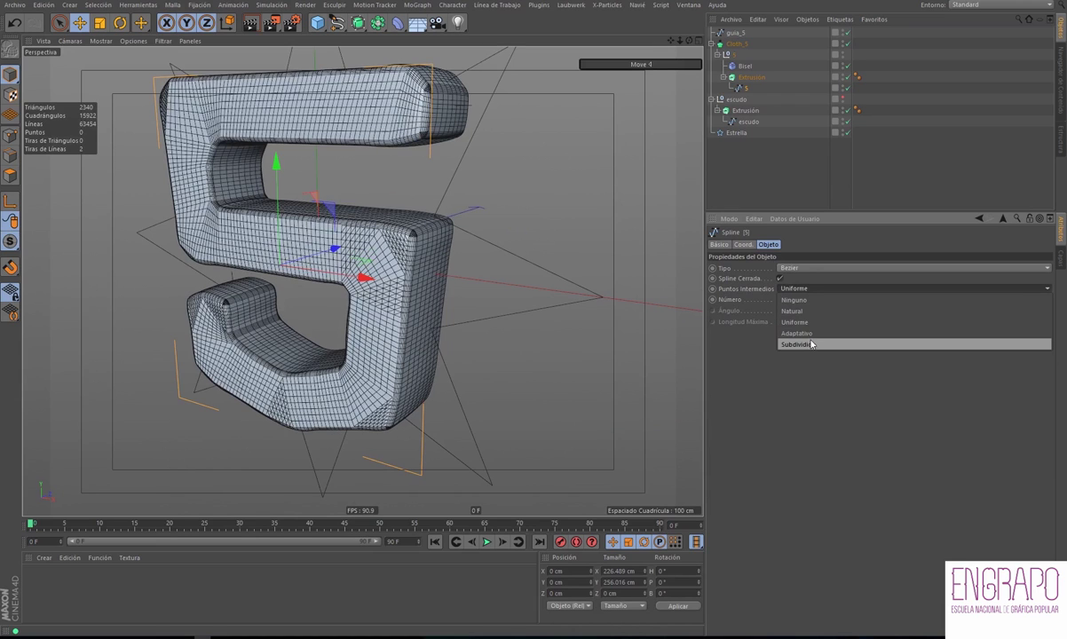
pyautogui.click(761, 323)
pyautogui.click(808, 291)
pyautogui.click(809, 291)
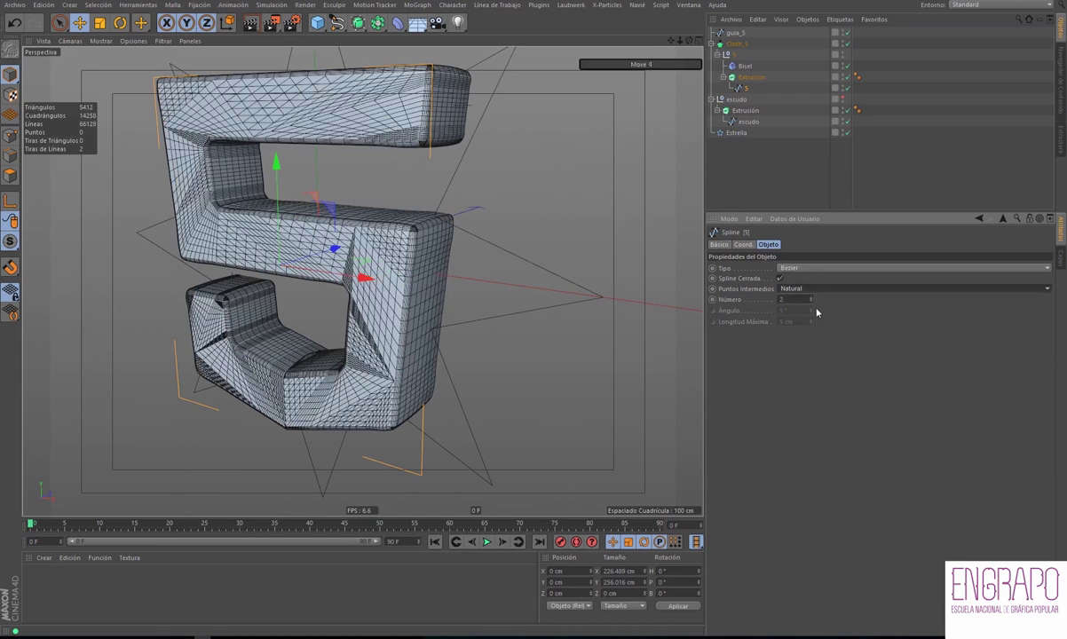
pyautogui.click(808, 288)
pyautogui.click(803, 302)
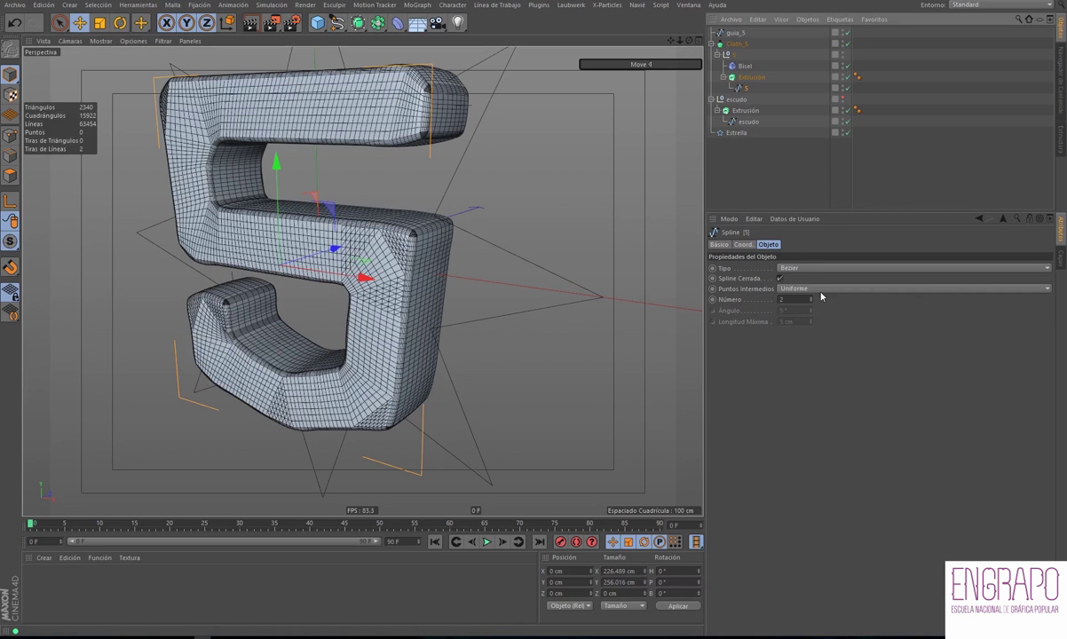
pyautogui.moveTo(471, 248)
pyautogui.keyDown('alt'); pyautogui.mouseDown()
pyautogui.moveTo(448, 311)
pyautogui.moveTo(526, 258)
pyautogui.moveTo(548, 260)
pyautogui.mouseUp(); pyautogui.keyUp('alt')
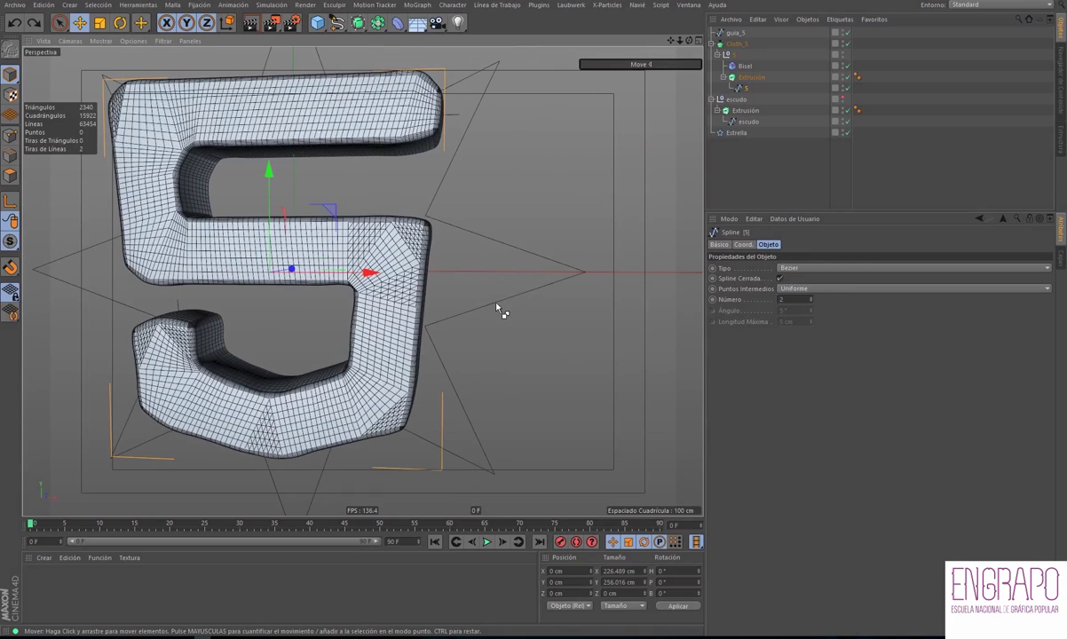
pyautogui.click(799, 289)
pyautogui.click(798, 299)
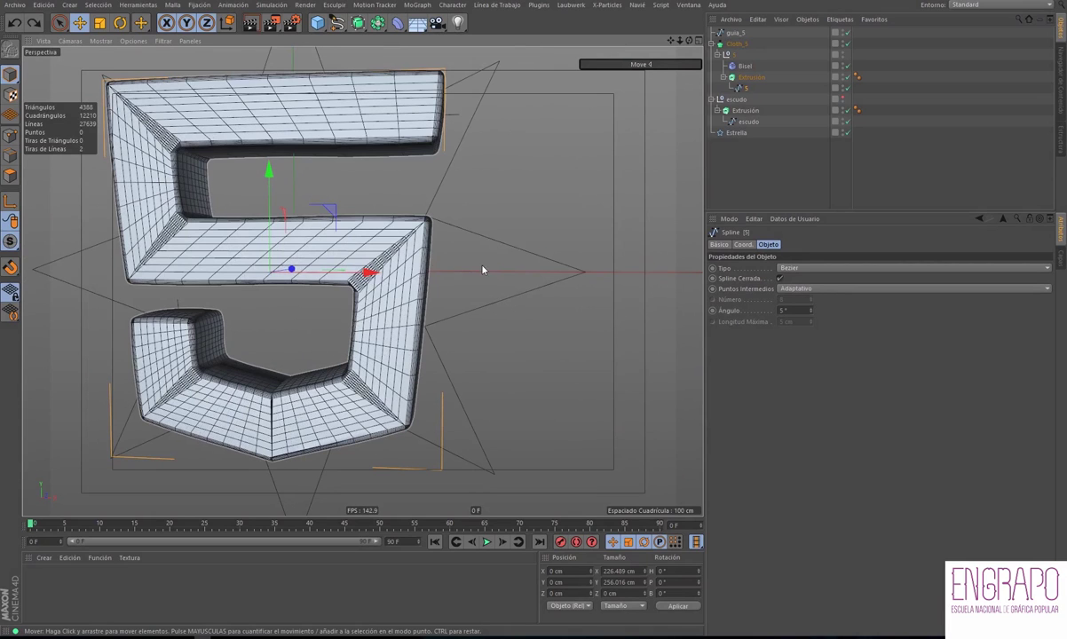